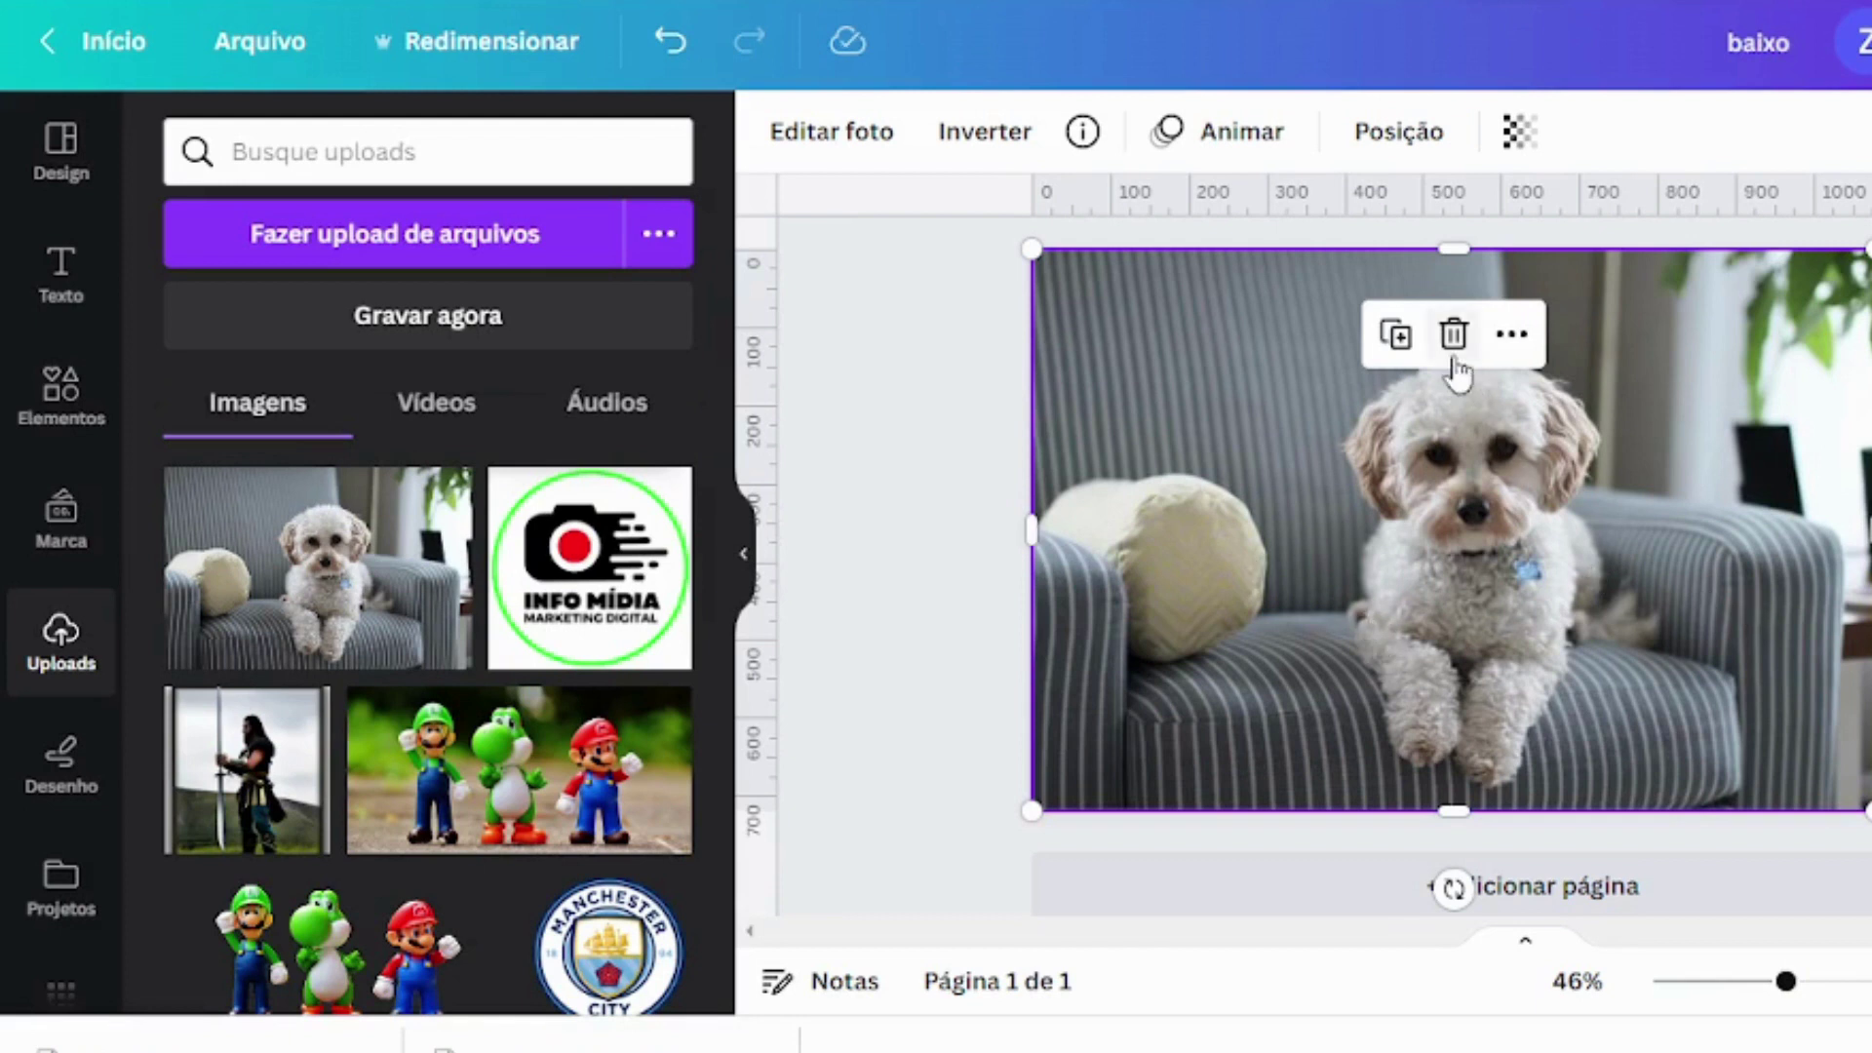
# Start Magic Edit on the dog photo and brush over the armchair area between the pillow and the dog
pyautogui.click(1648, 487)
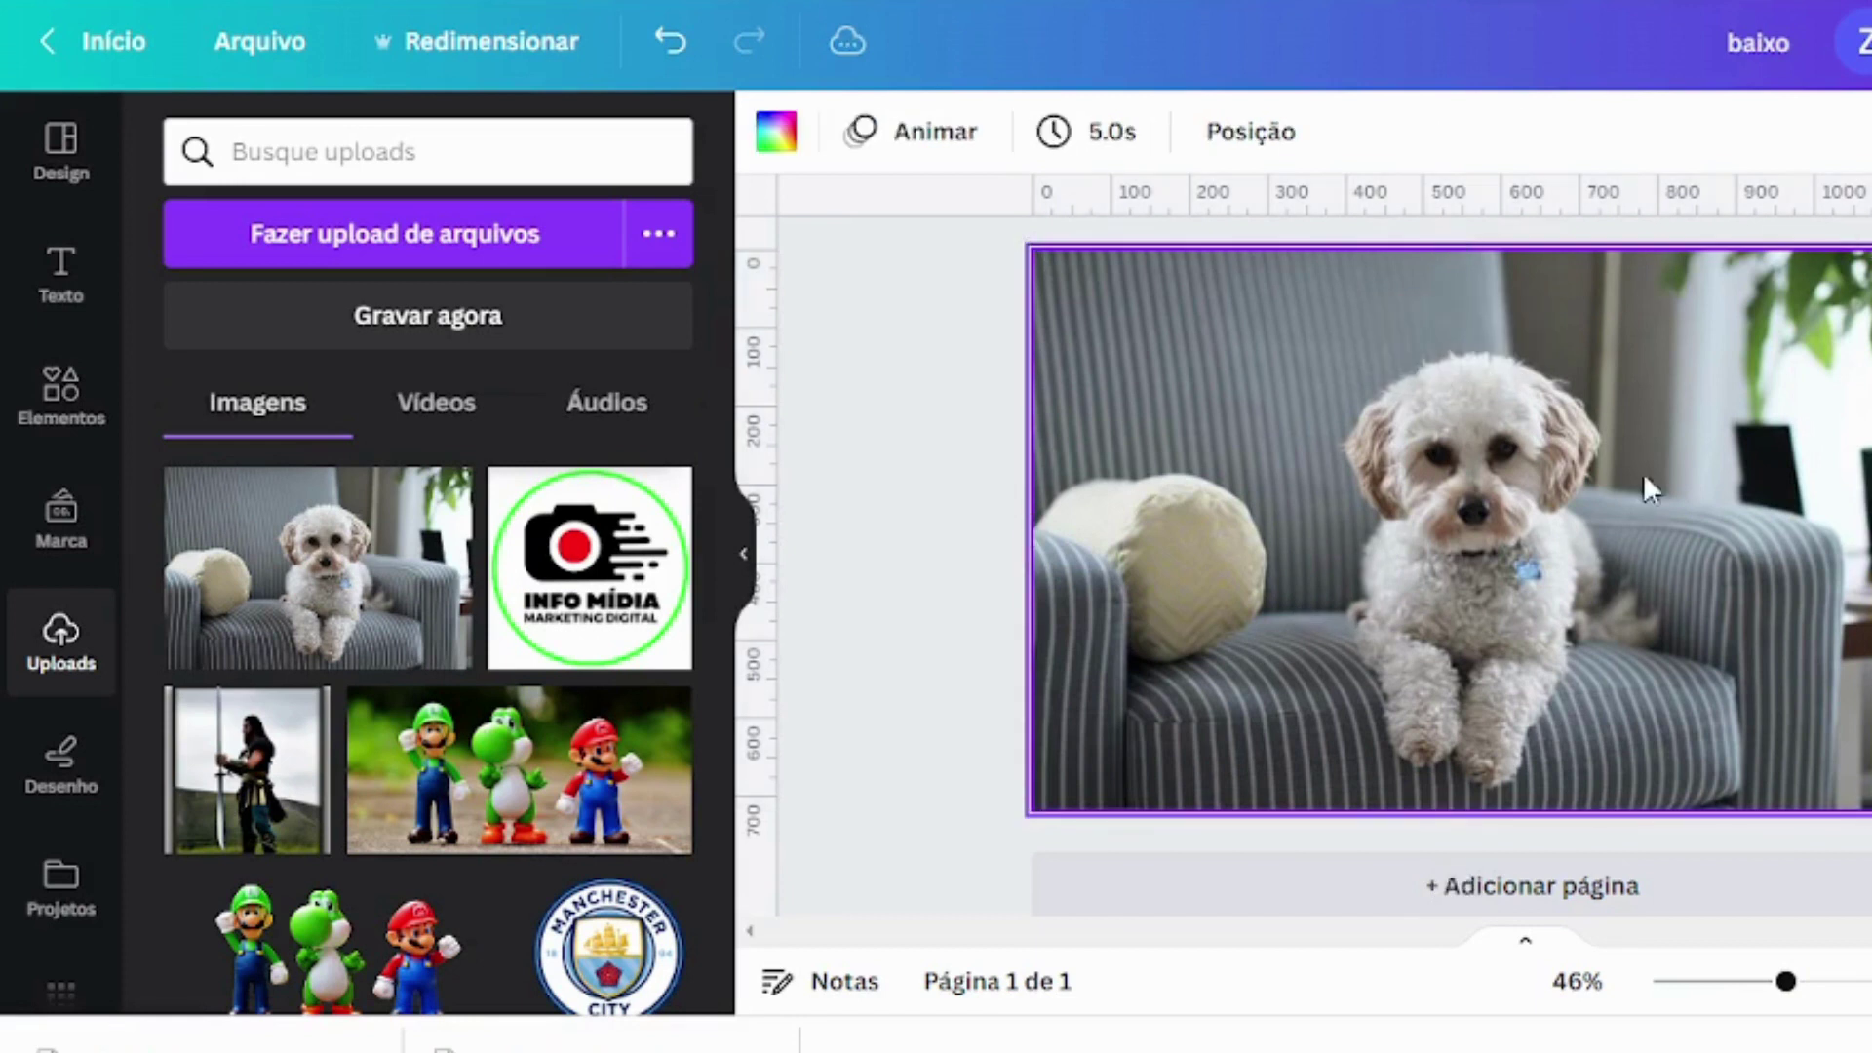
pyautogui.click(1365, 522)
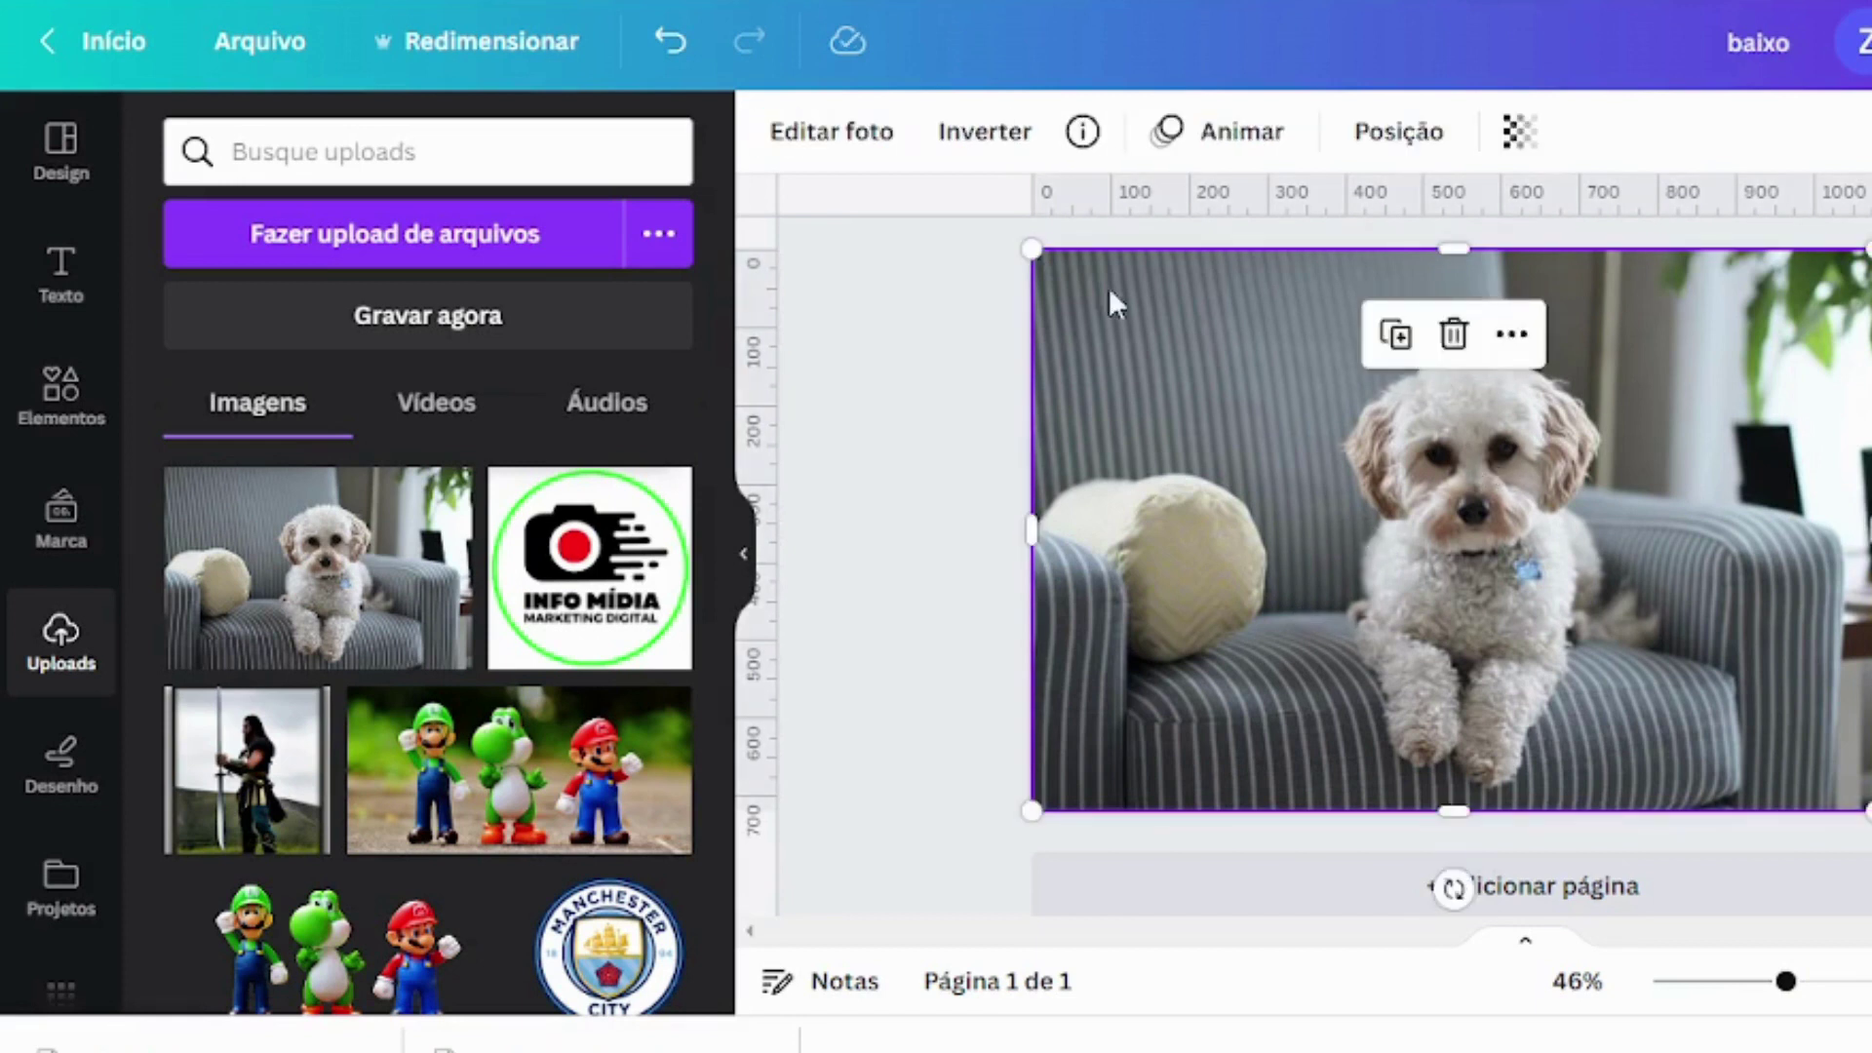
pyautogui.click(834, 154)
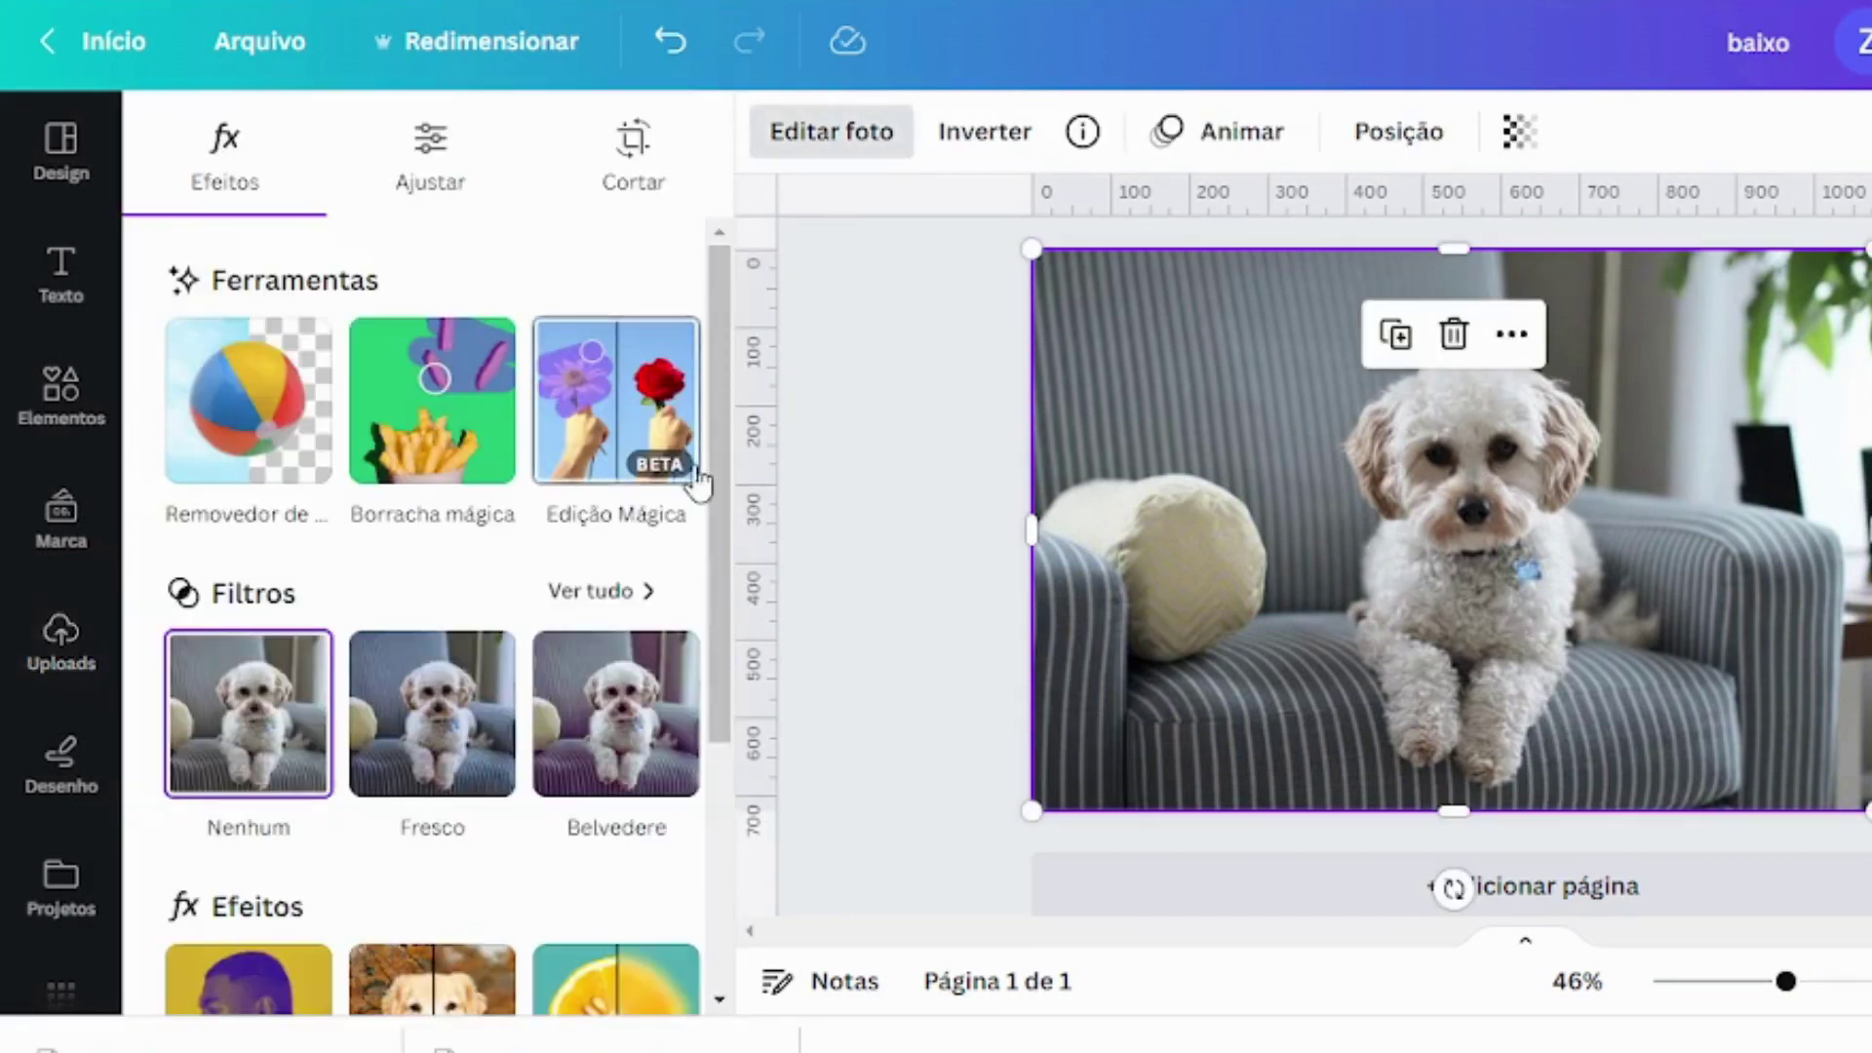
pyautogui.click(616, 429)
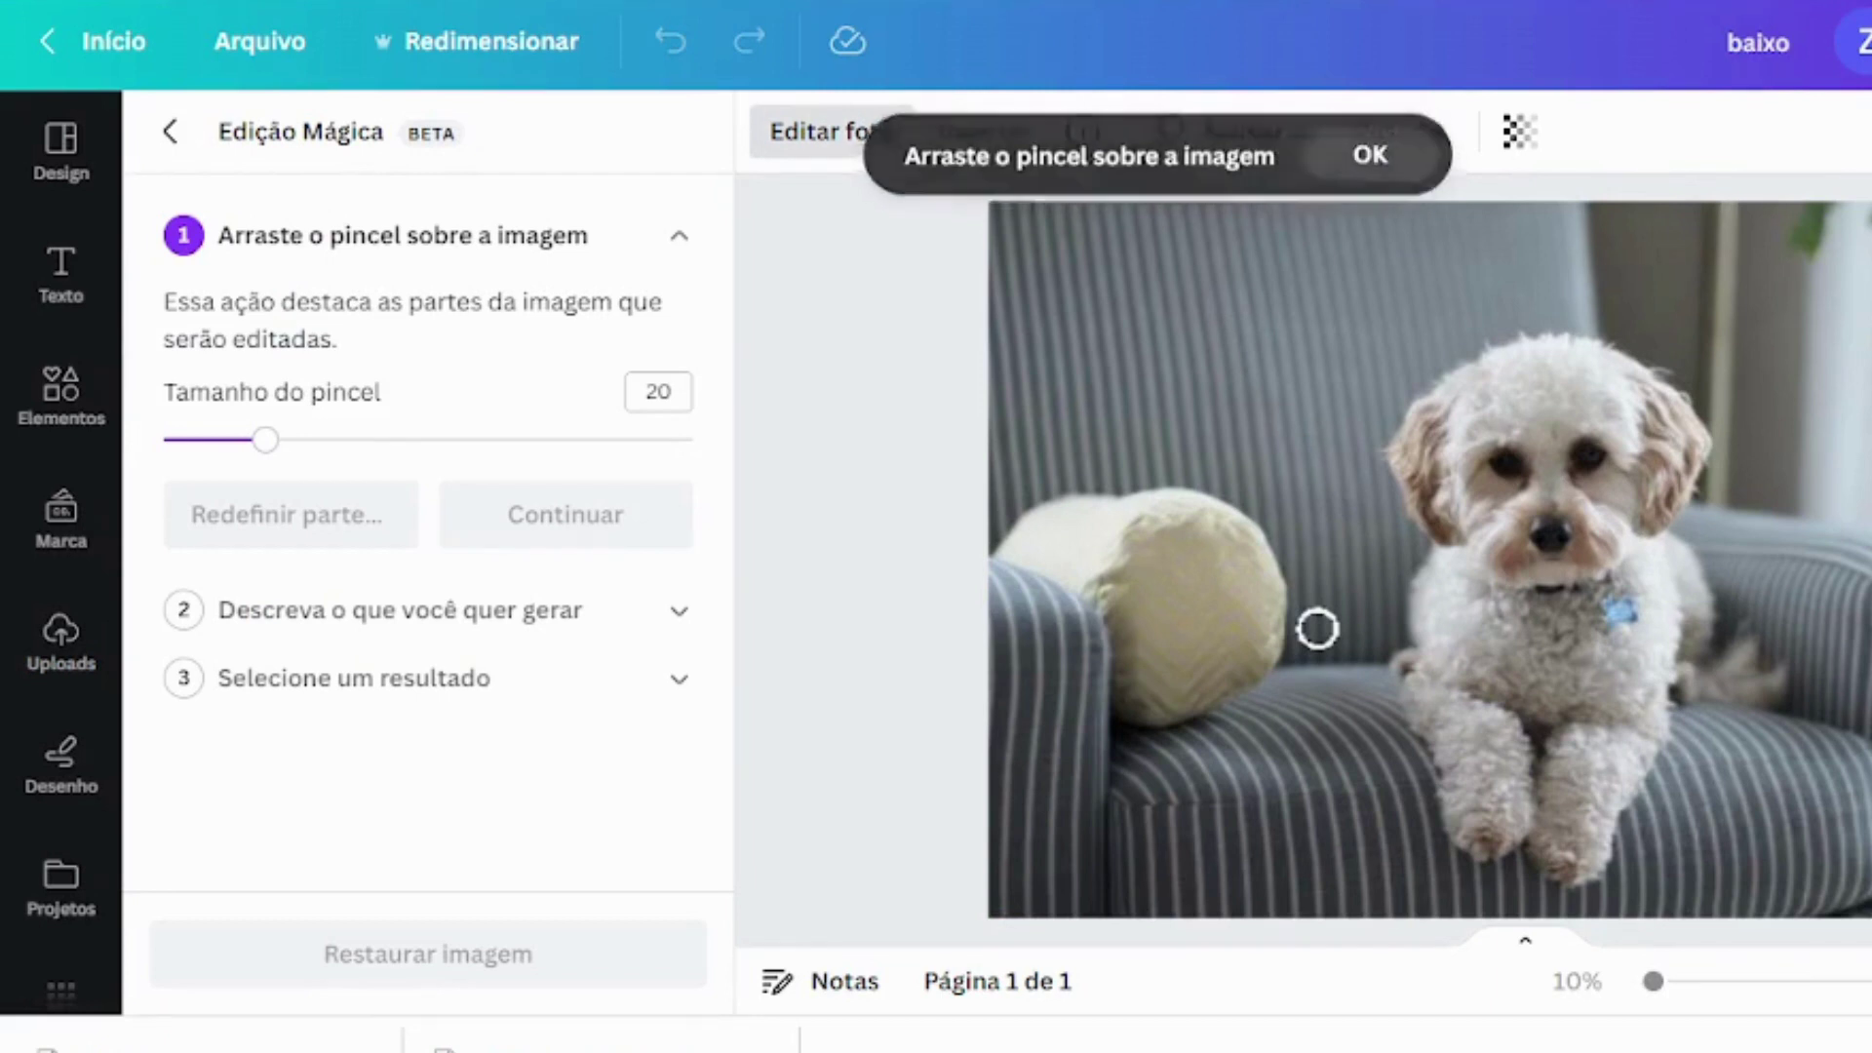
pyautogui.moveTo(1301, 669)
pyautogui.mouseDown()
pyautogui.moveTo(1308, 569)
pyautogui.moveTo(1371, 530)
pyautogui.moveTo(1407, 576)
pyautogui.moveTo(1387, 669)
pyautogui.moveTo(1355, 682)
pyautogui.moveTo(1323, 610)
pyautogui.moveTo(1359, 543)
pyautogui.moveTo(1366, 634)
pyautogui.moveTo(1329, 613)
pyautogui.mouseUp()
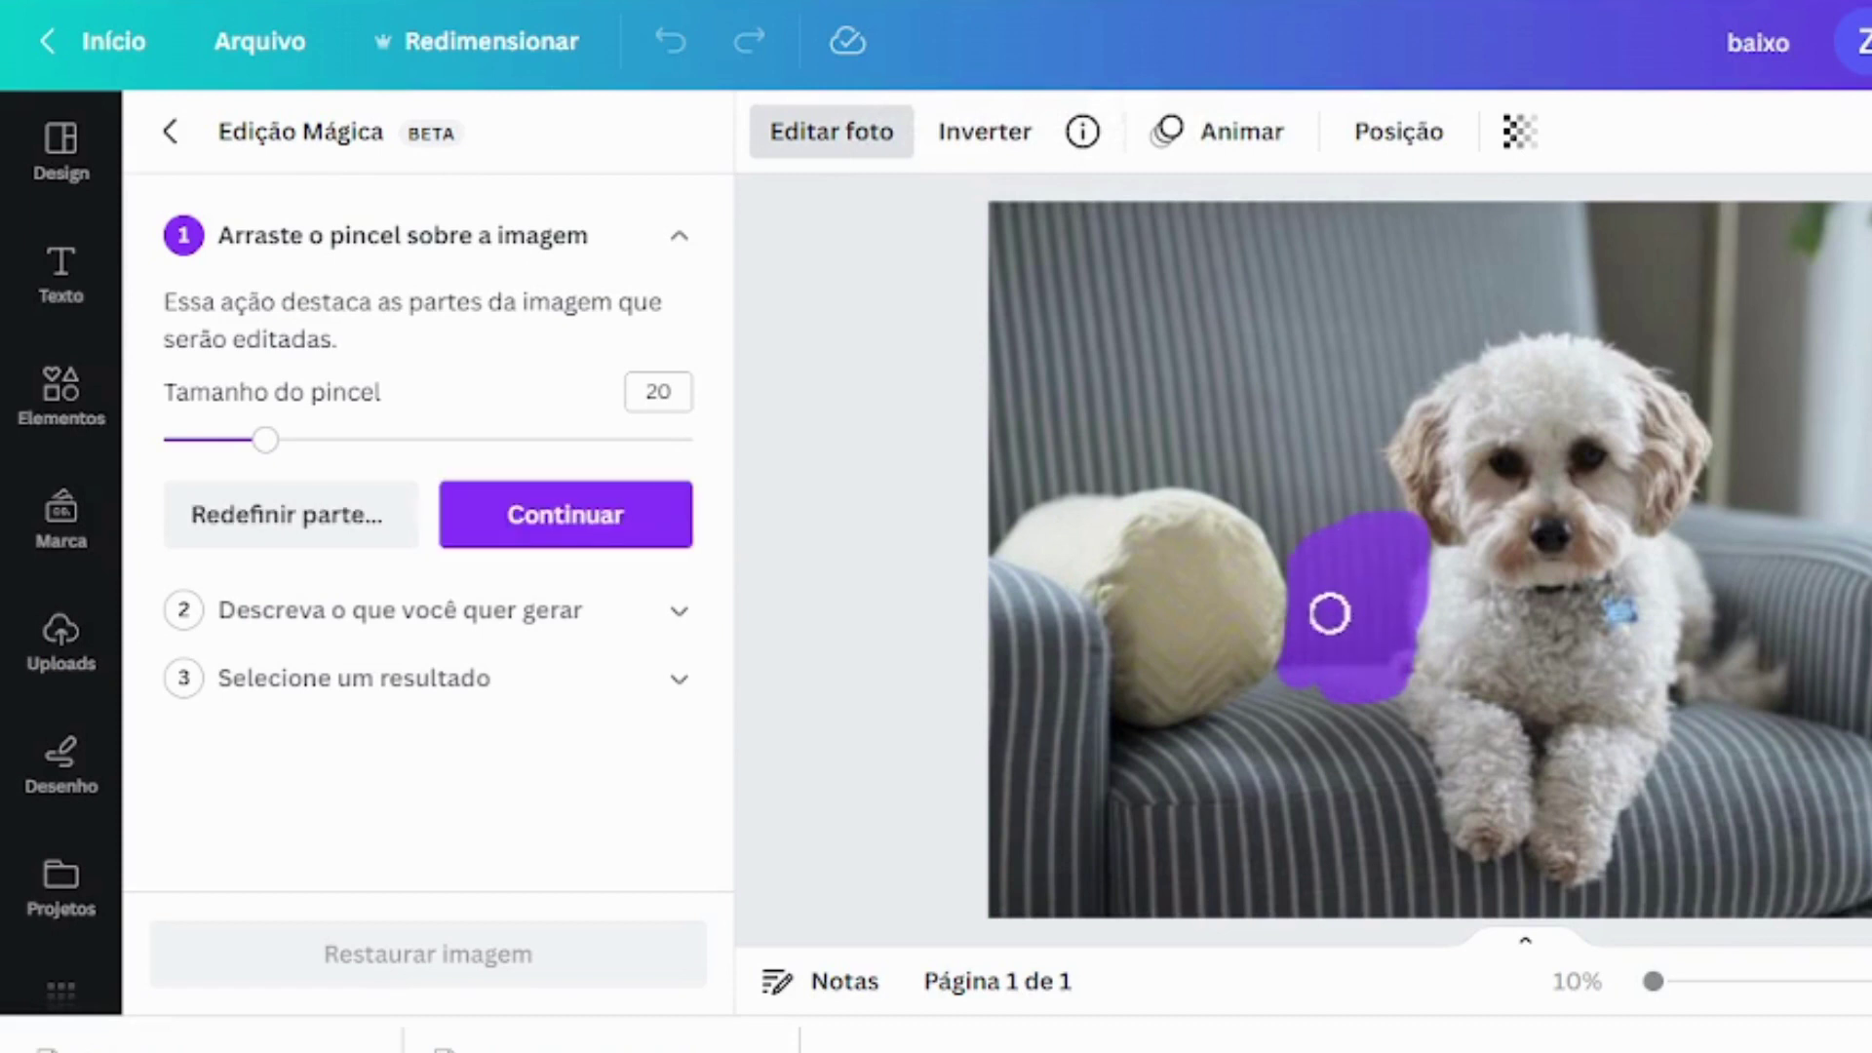
# Generate Magic Edit results for the brushed area from the description "filhote"
pyautogui.click(535, 526)
pyautogui.click(550, 477)
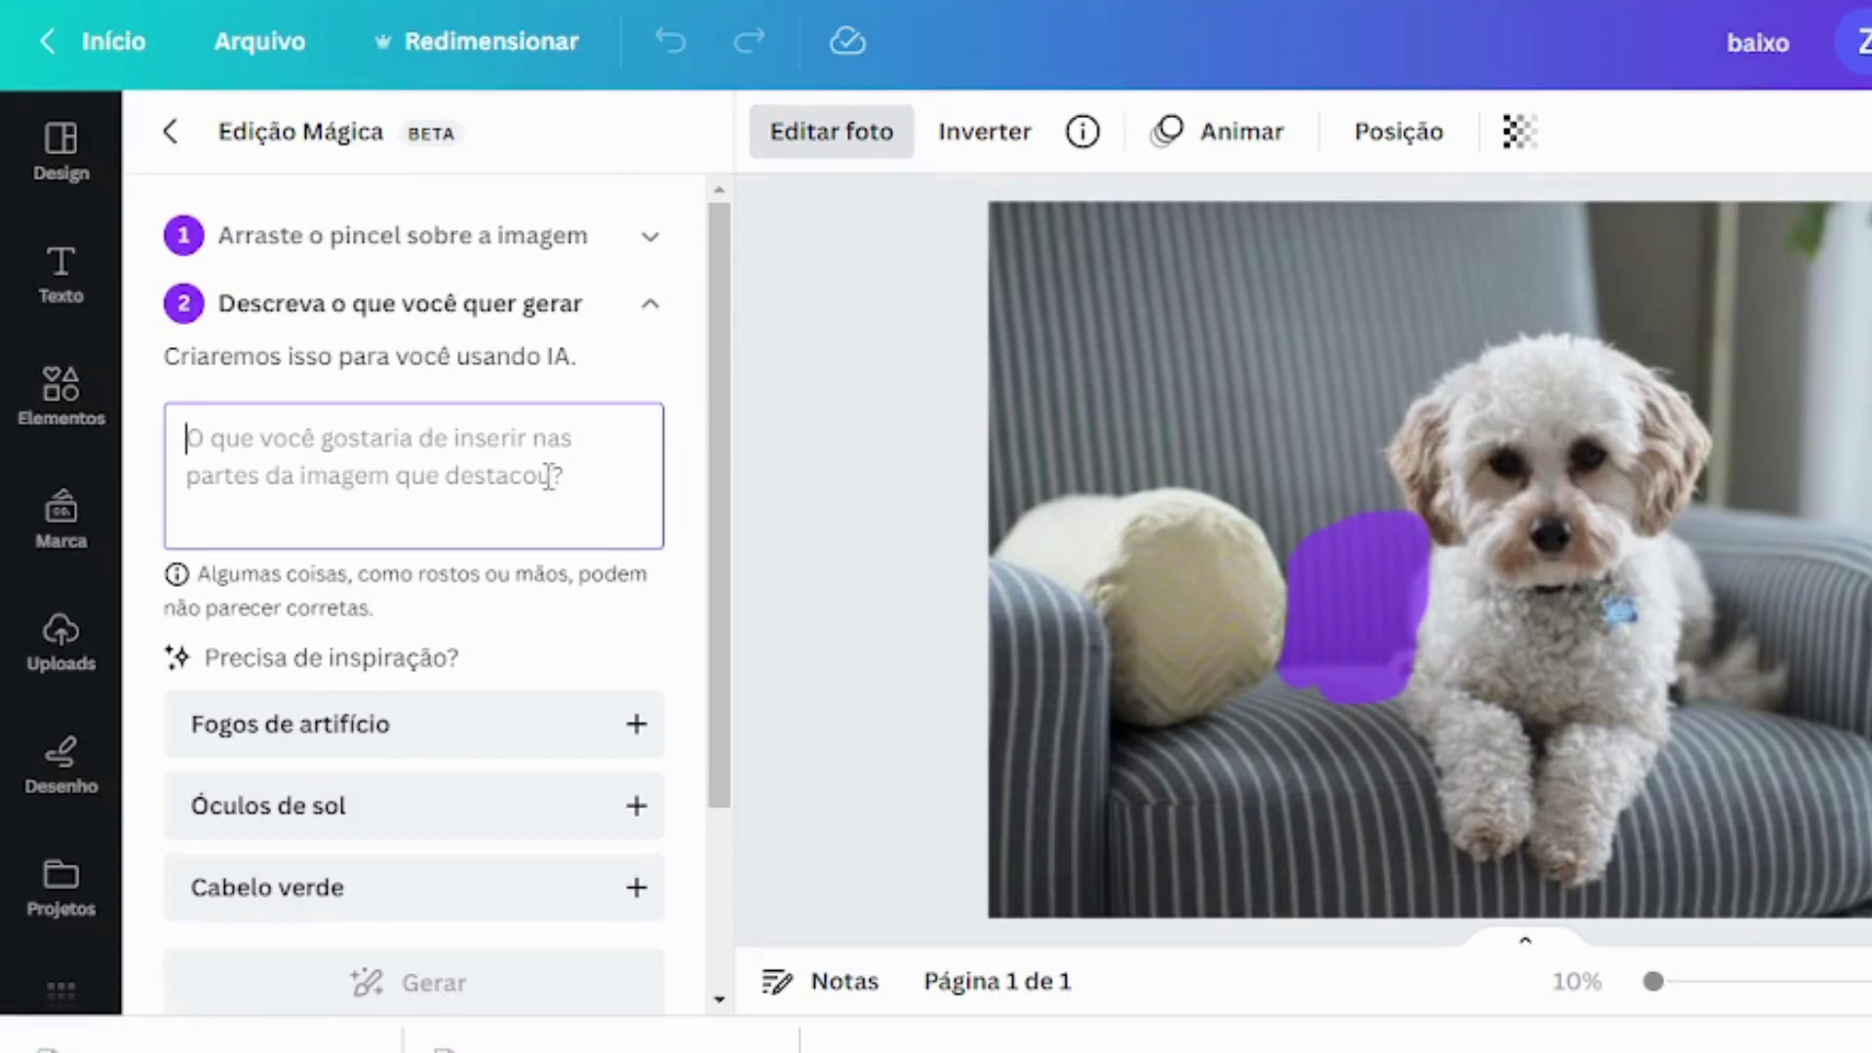
pyautogui.write('filhote')
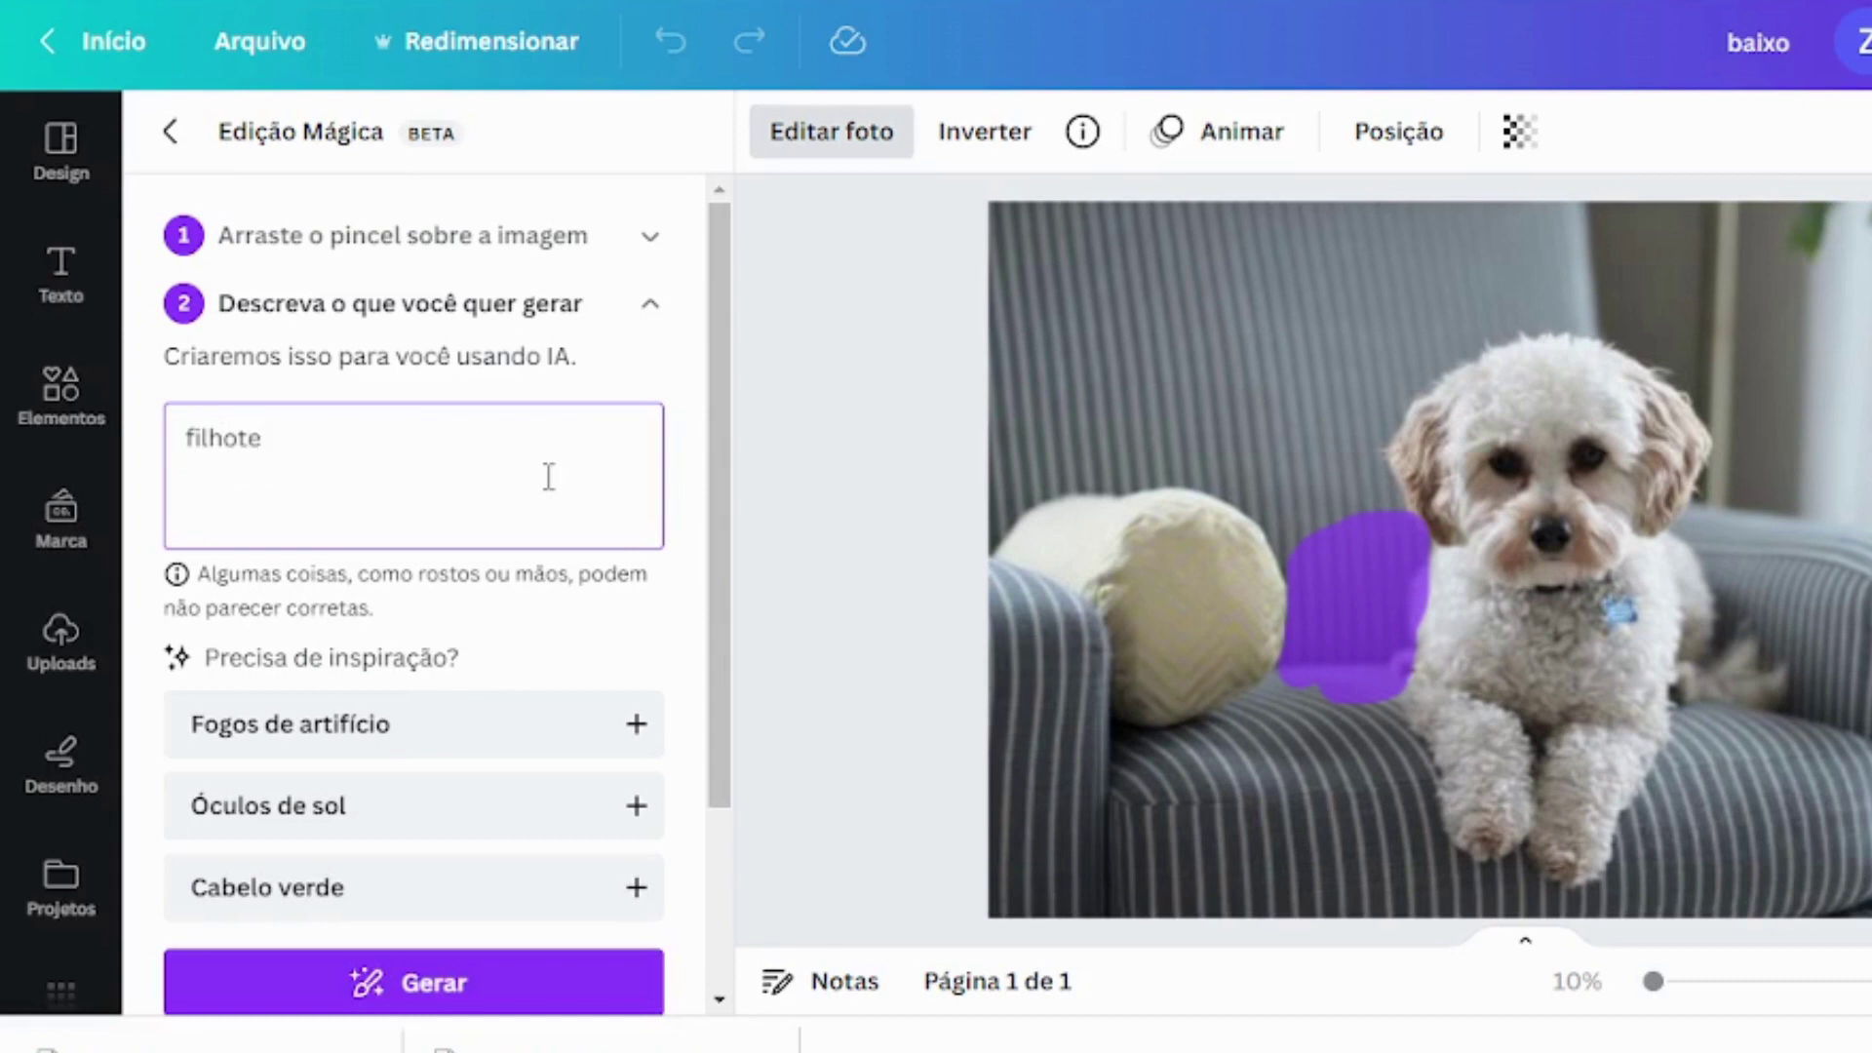
pyautogui.click(478, 986)
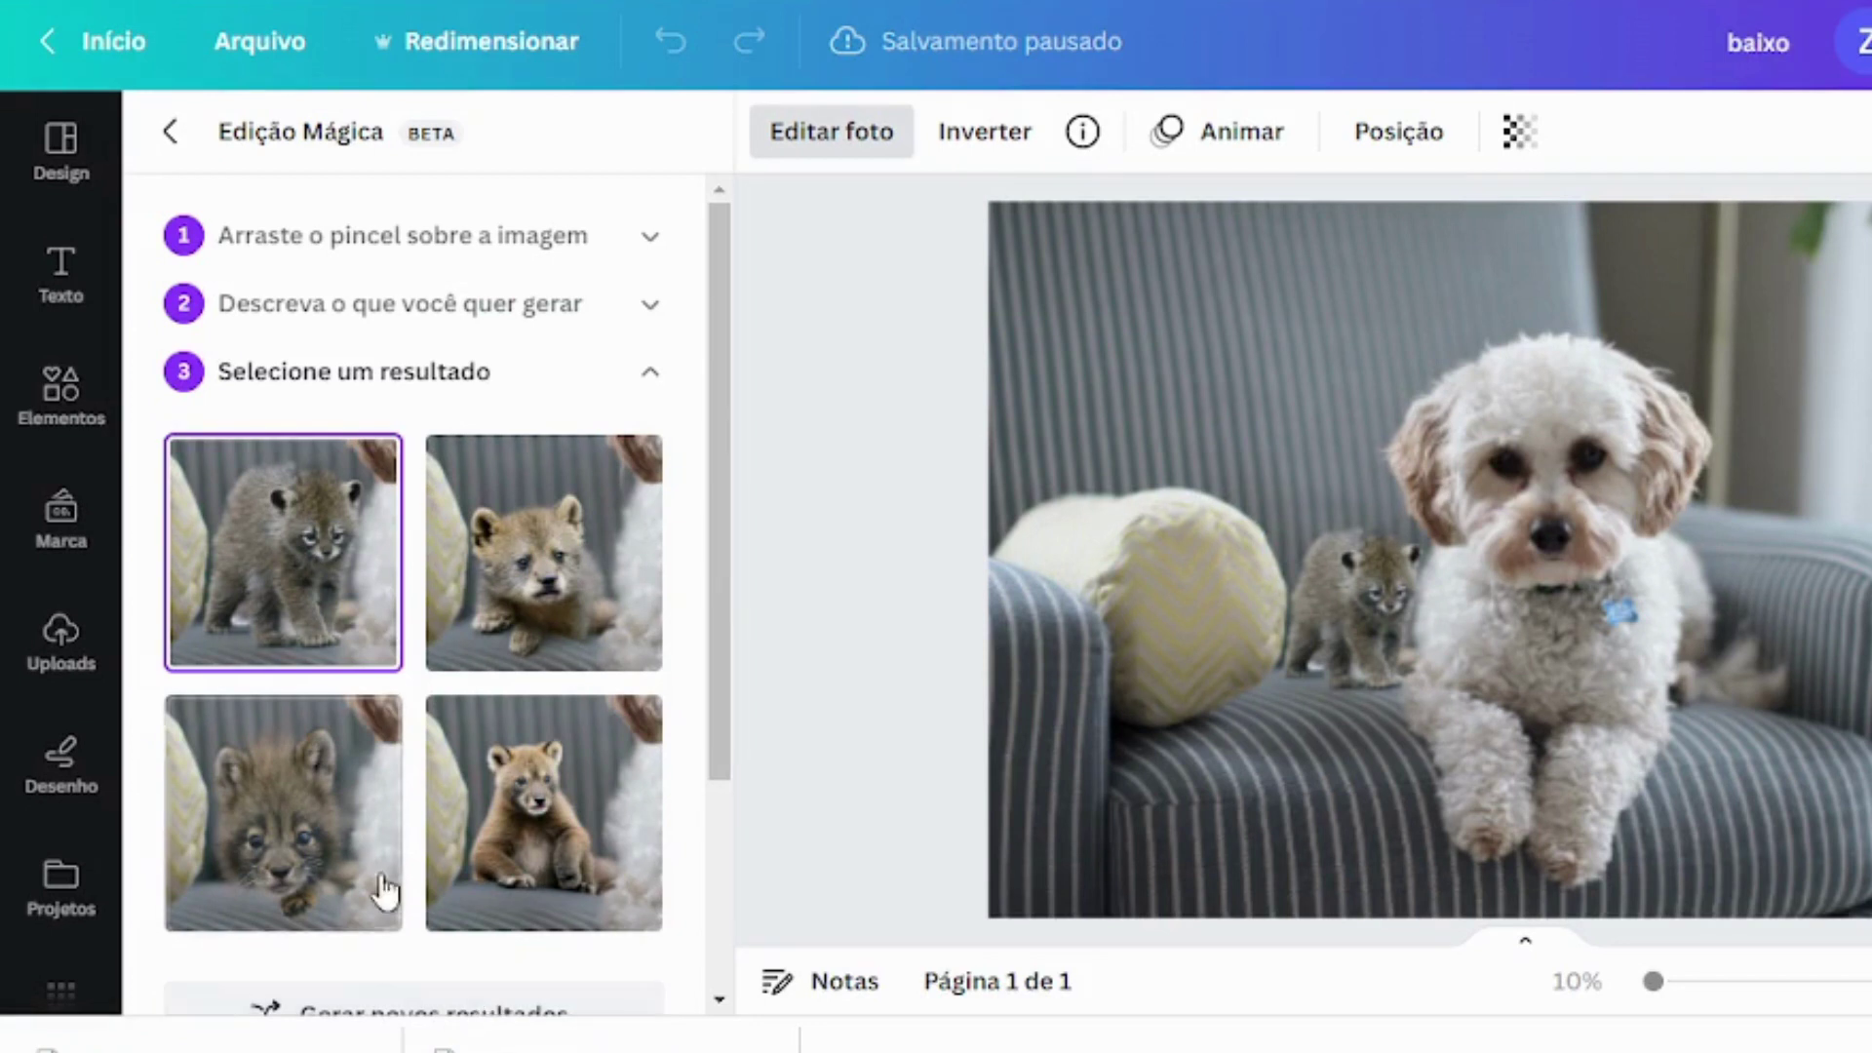
# Compare the generated cubs on the photo and apply the light-brown one crouching with its head raised, the second result
pyautogui.scroll(-3, 551, 723)
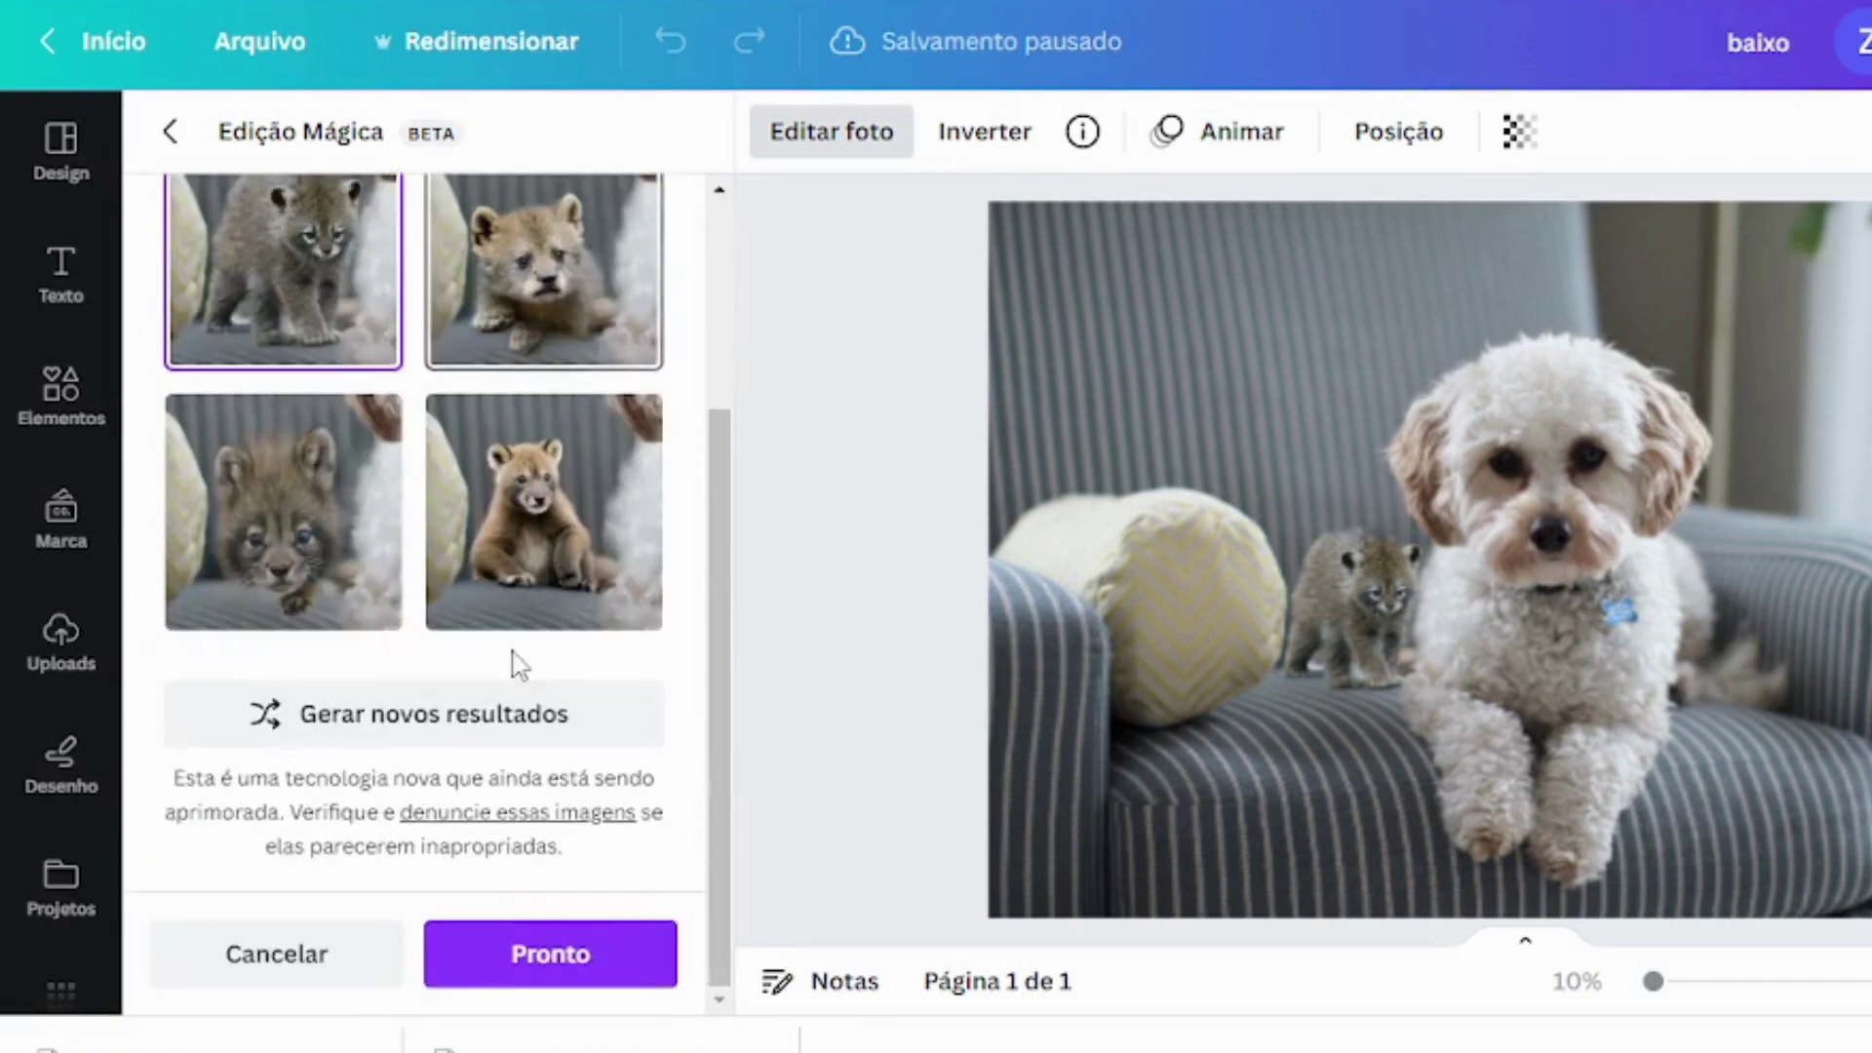
pyautogui.scroll(2, 514, 660)
pyautogui.click(561, 723)
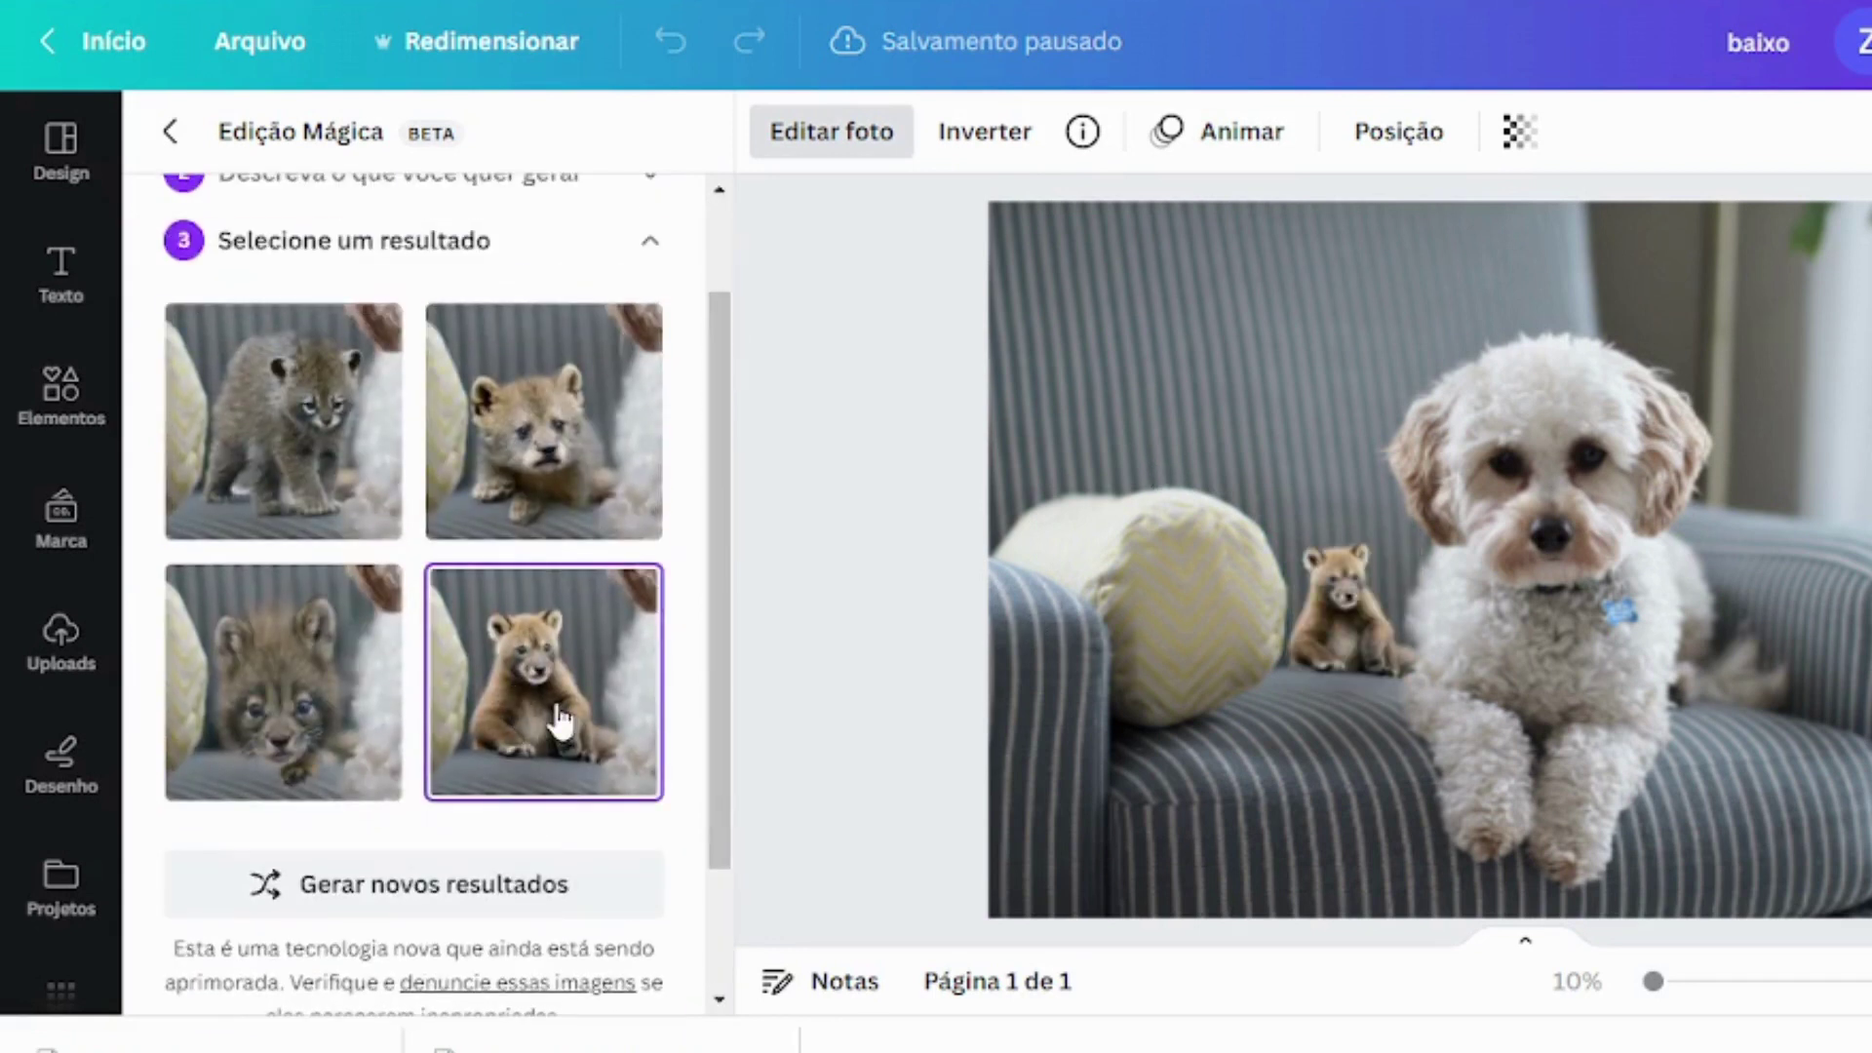
pyautogui.click(305, 701)
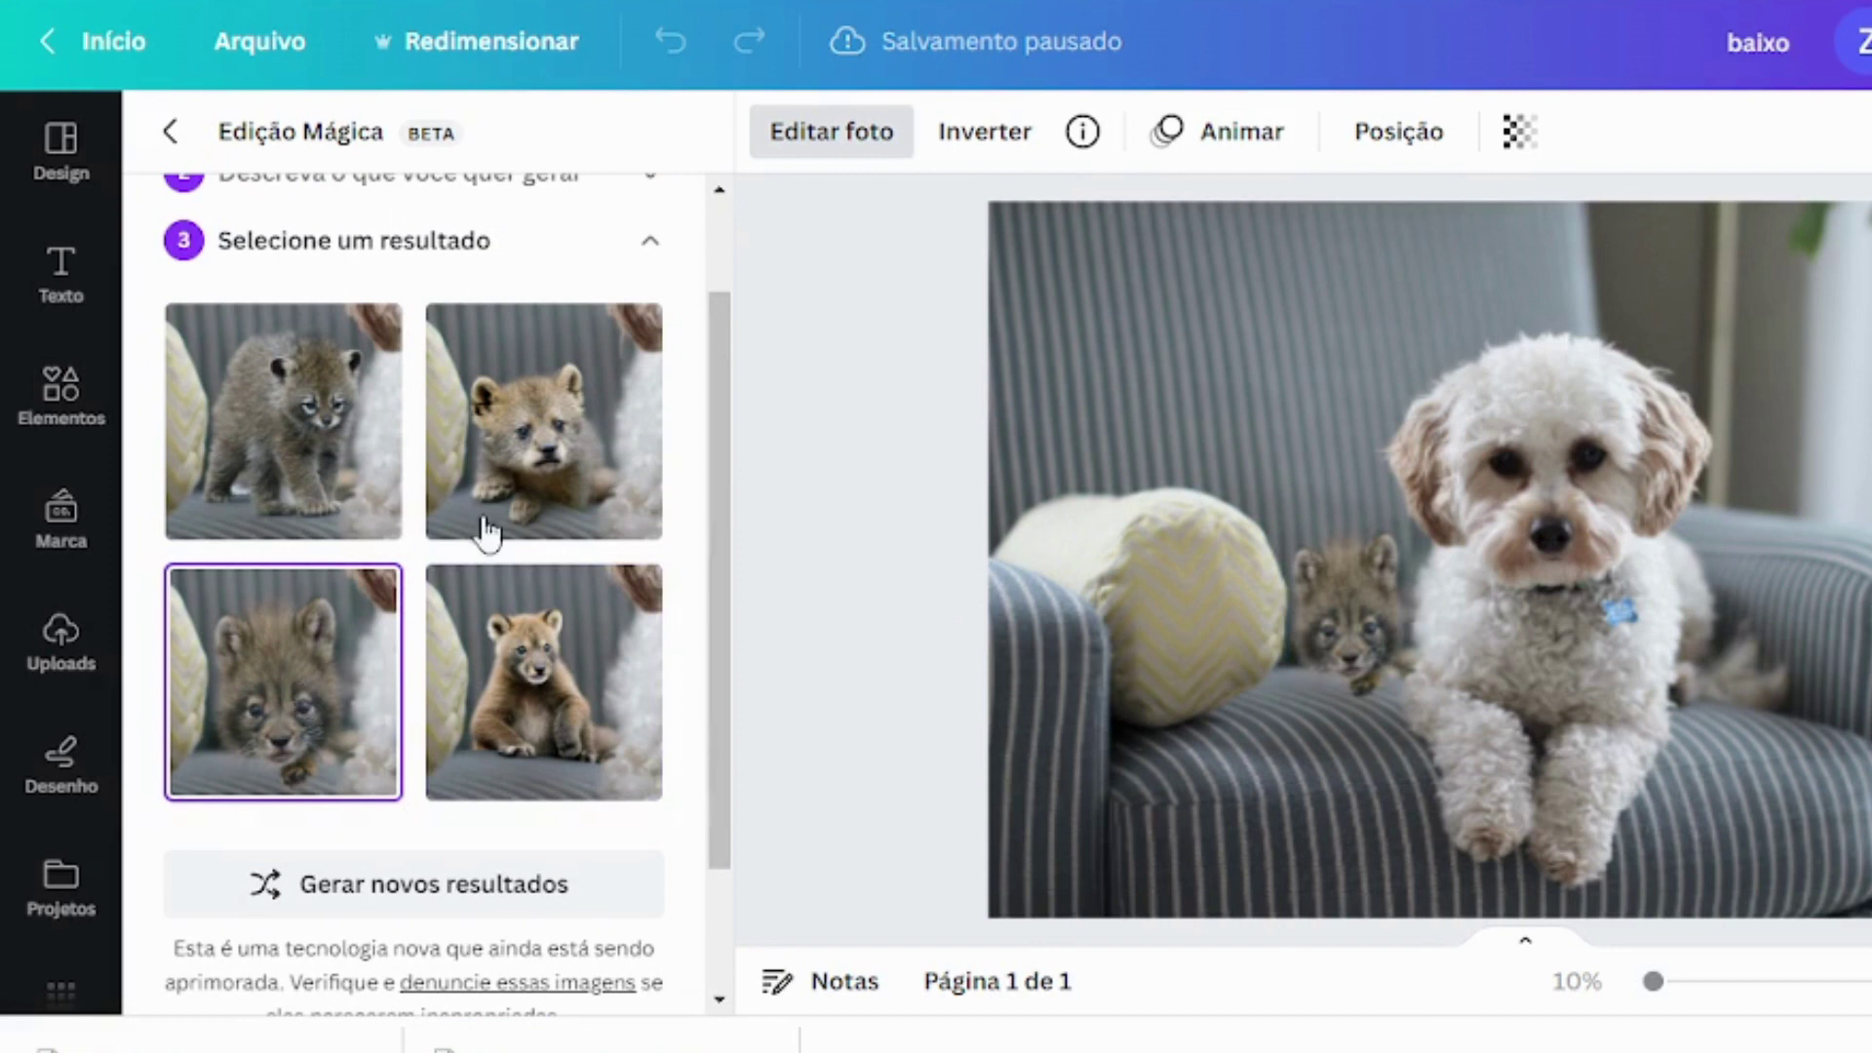
pyautogui.click(598, 441)
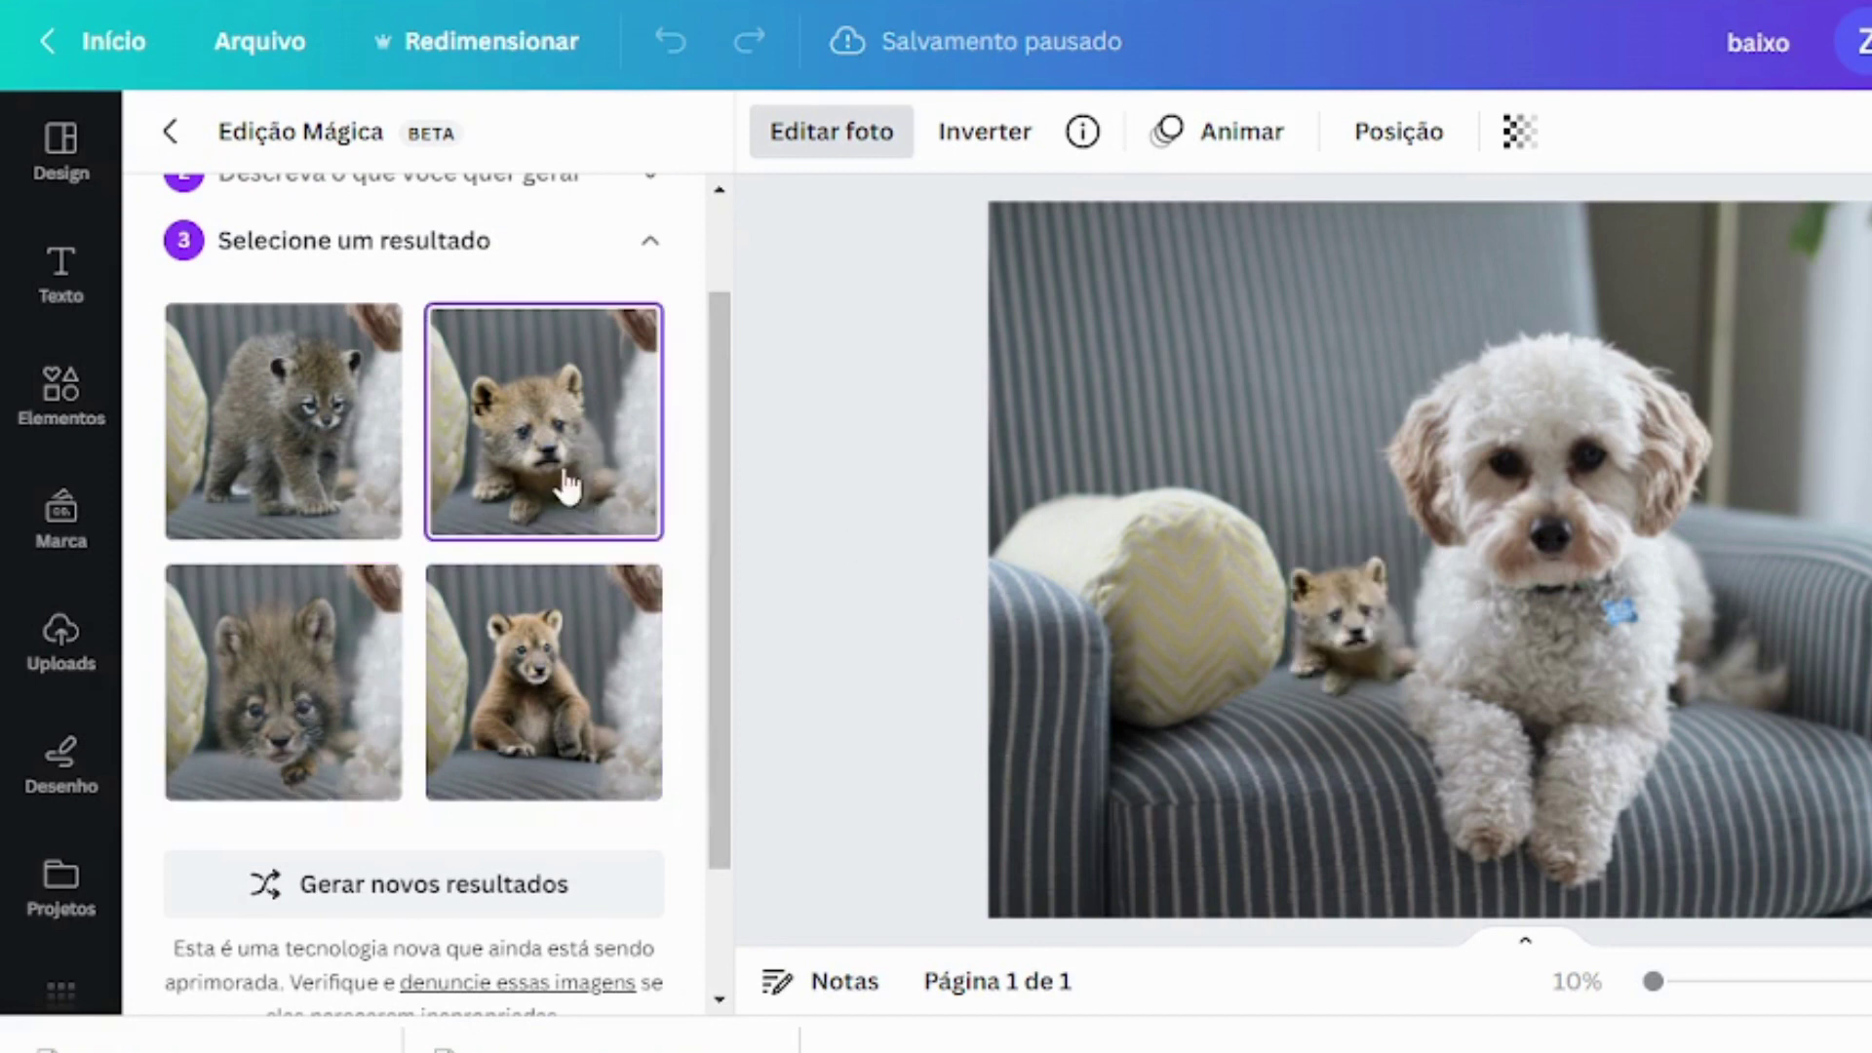
pyautogui.scroll(-2, 585, 770)
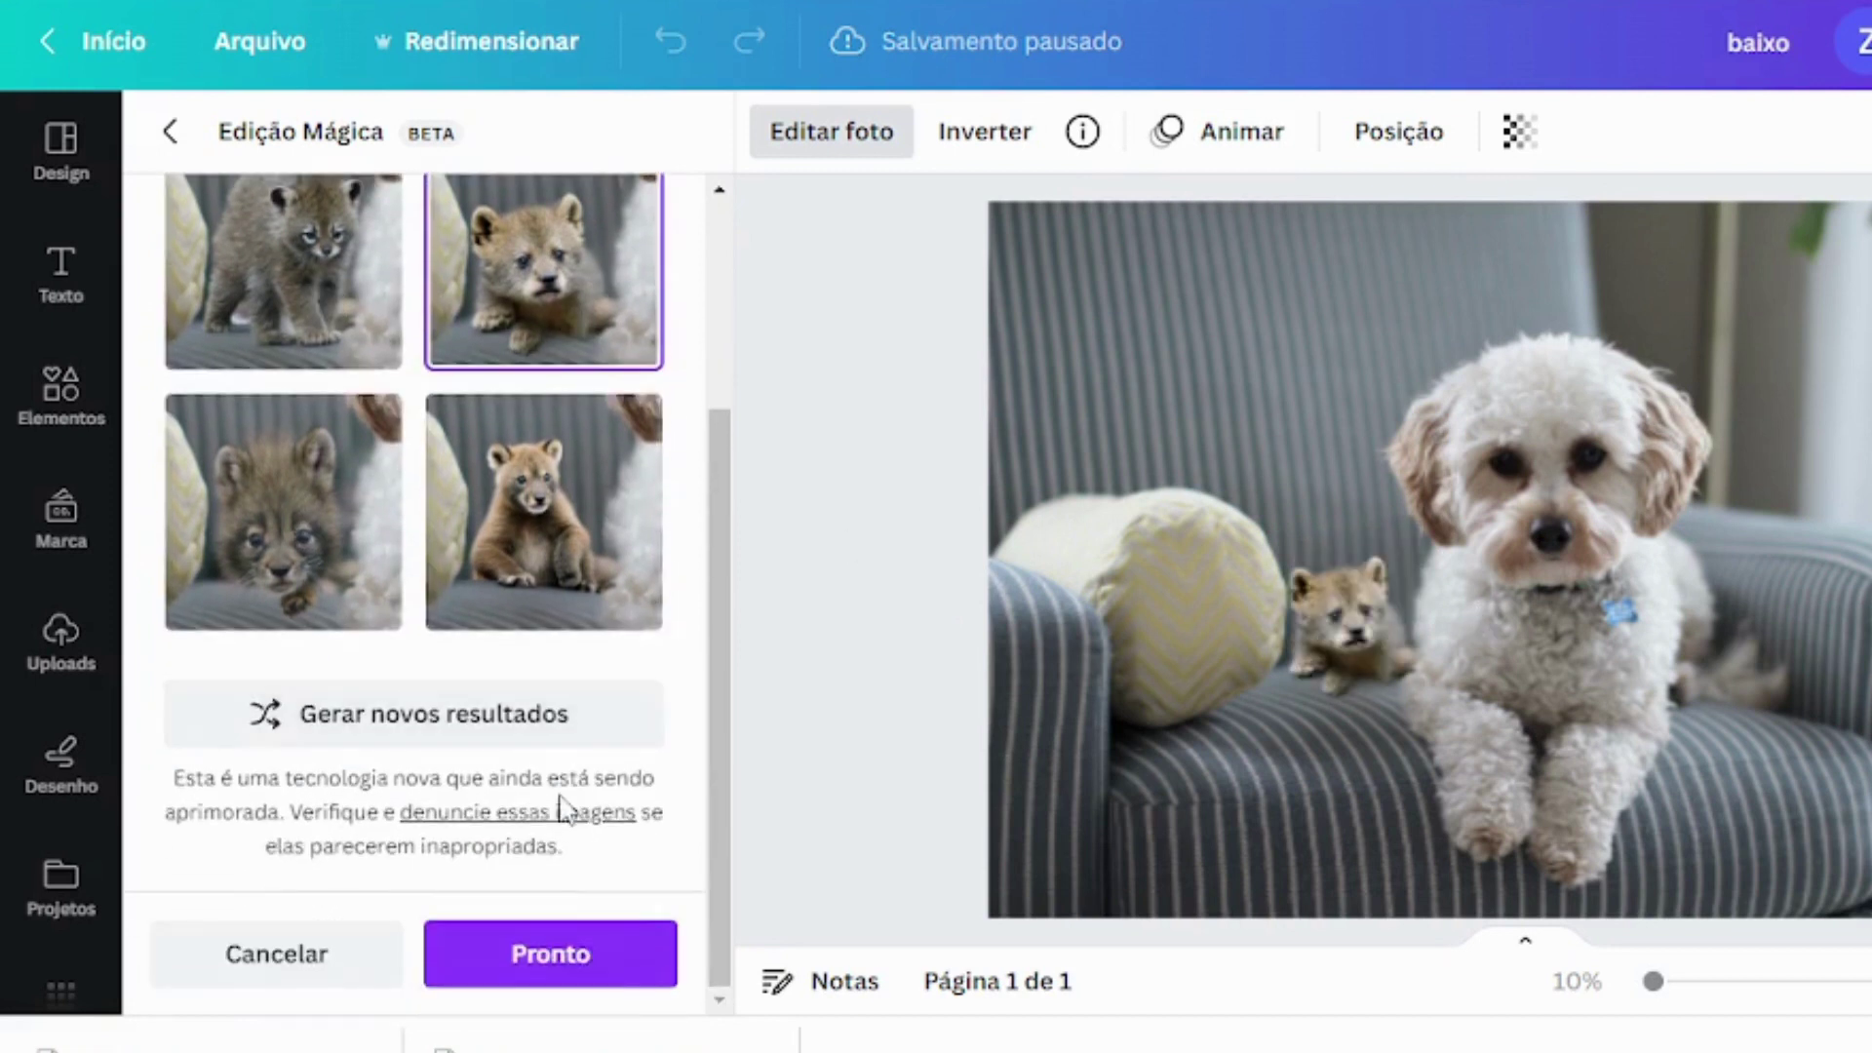
pyautogui.click(565, 955)
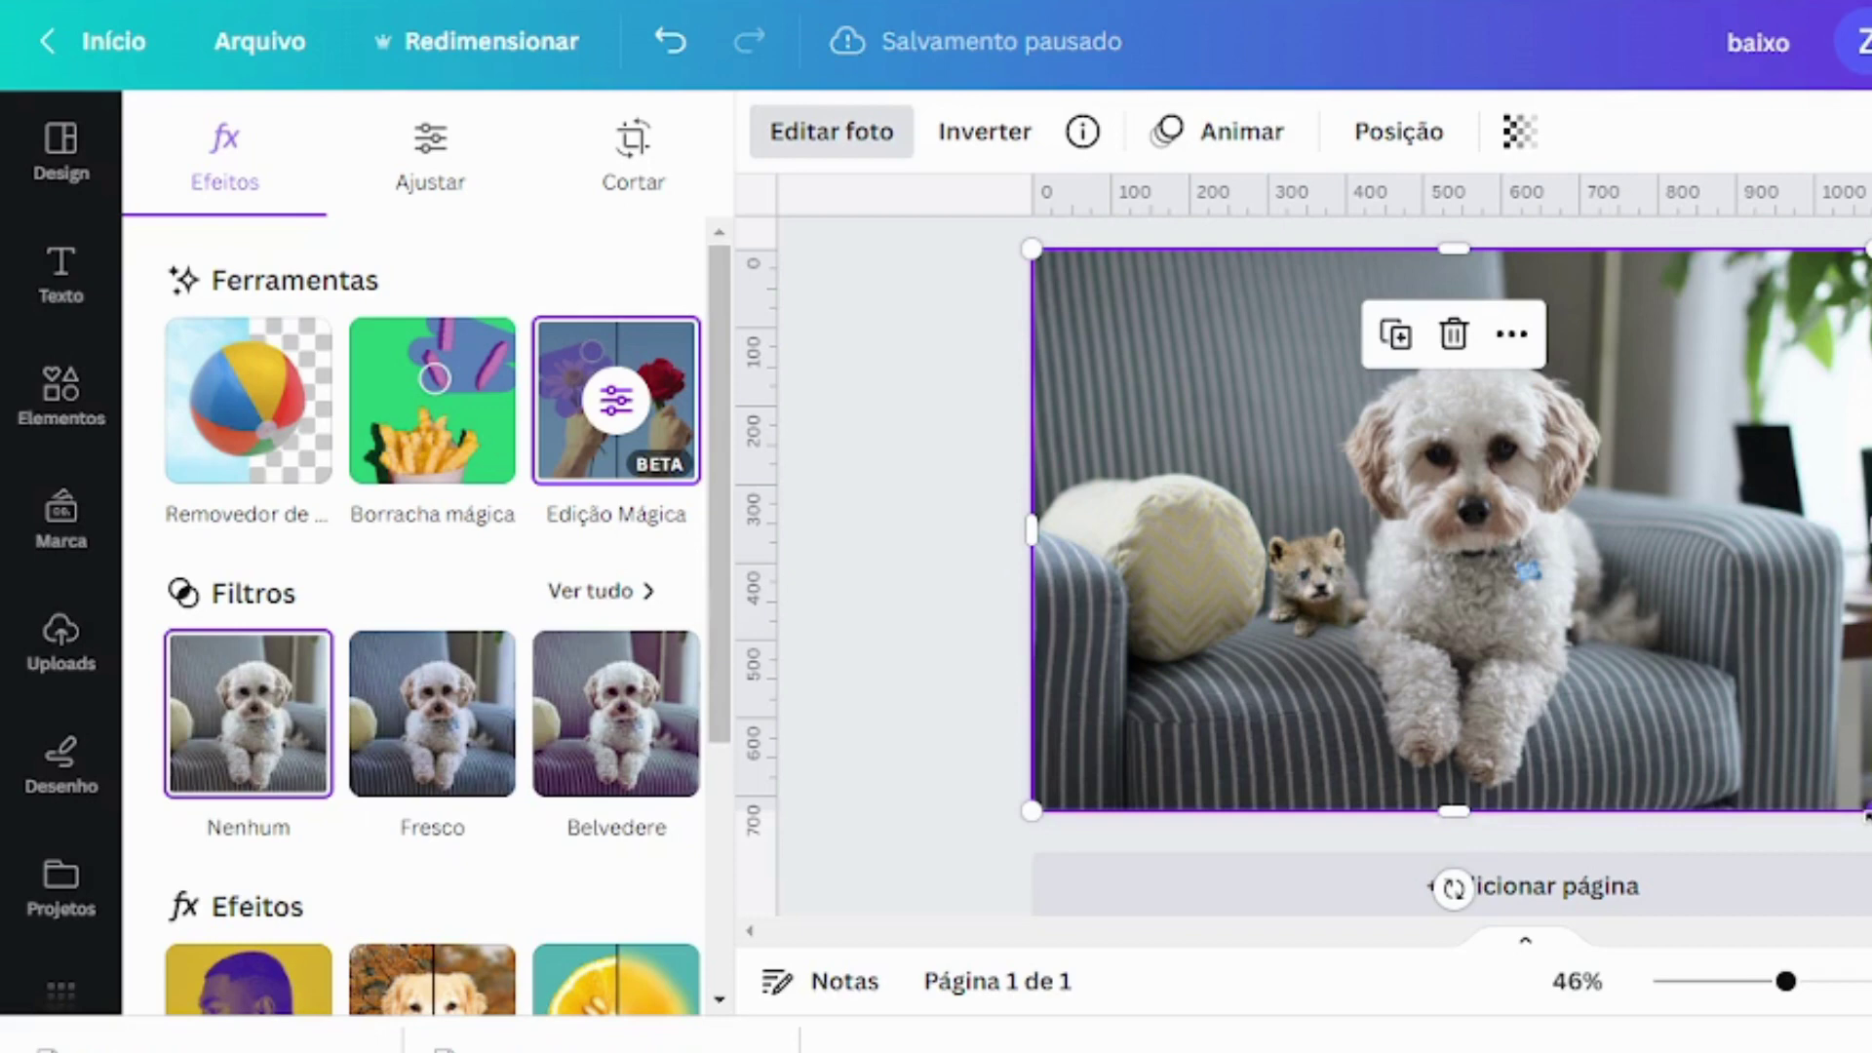
pyautogui.click(1337, 564)
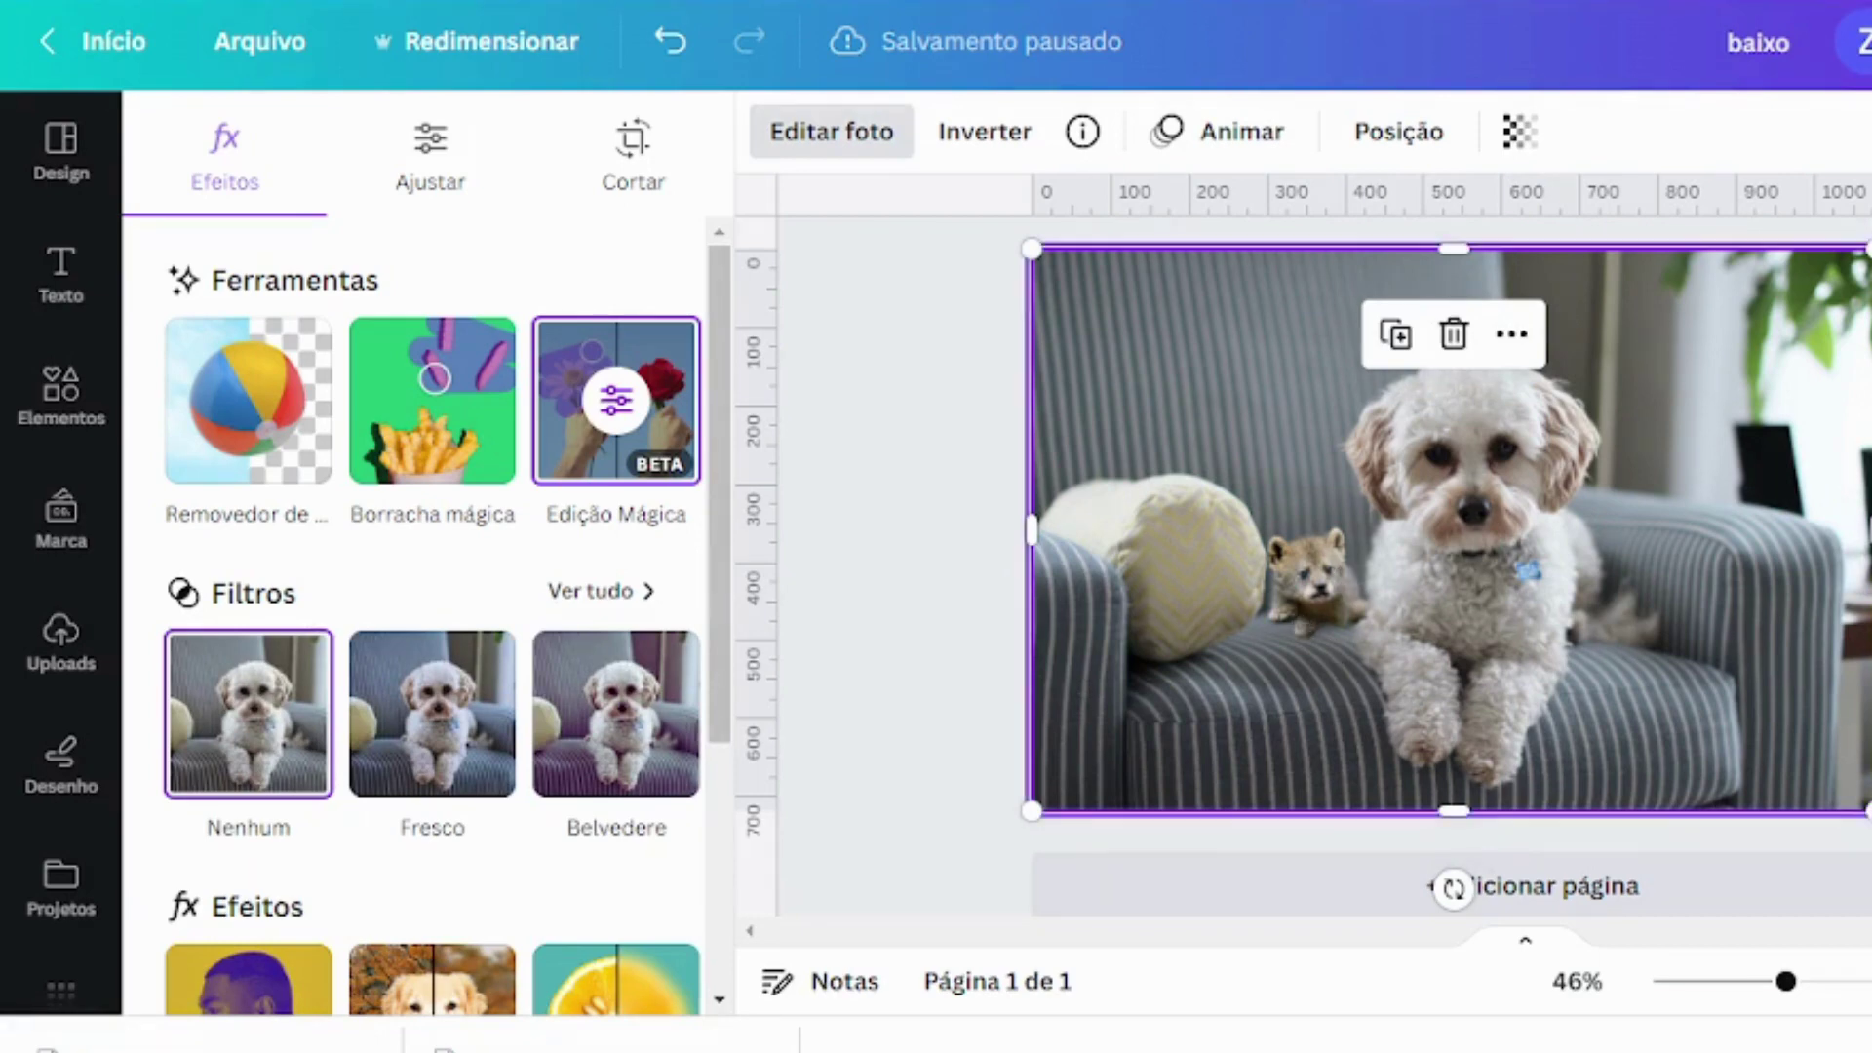
pyautogui.press('Escape')
pyautogui.click(1312, 581)
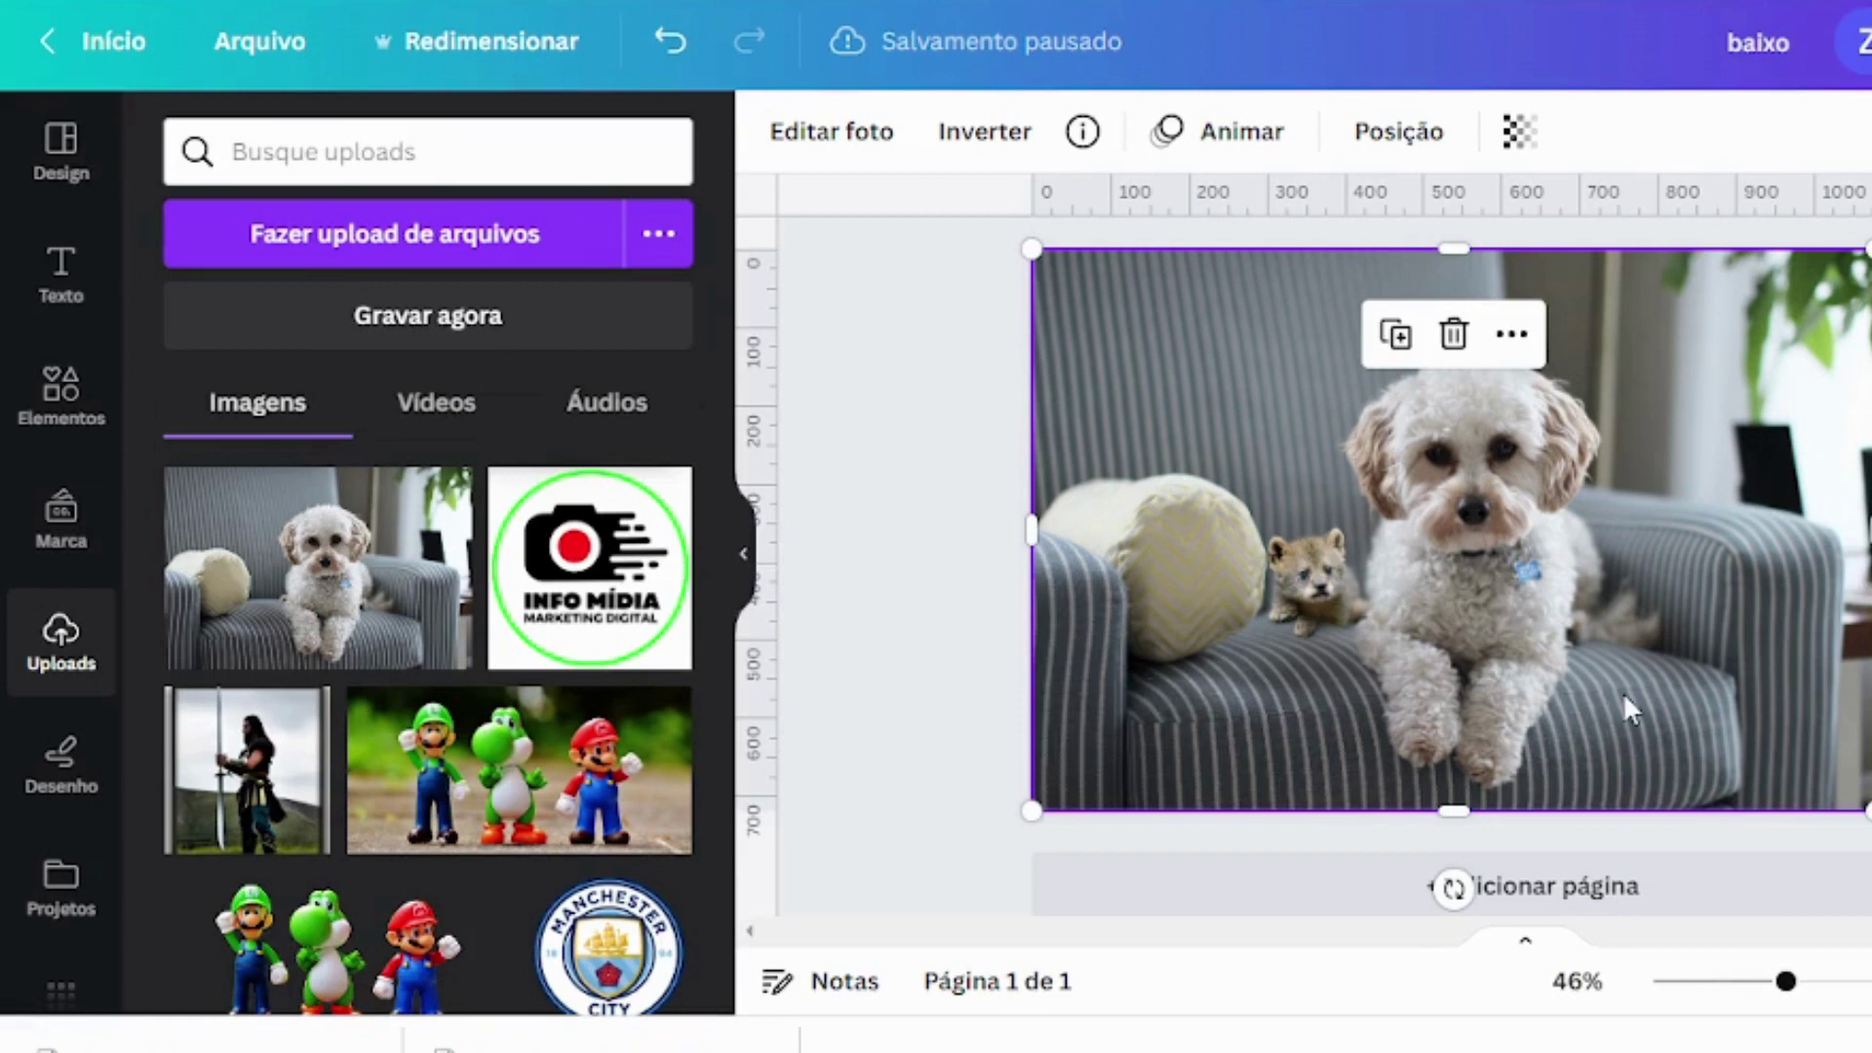
# Leave the photo design and apply the "Investimentos – O guia completo para iniciantes" template to a blank YouTube thumbnail
pyautogui.click(119, 50)
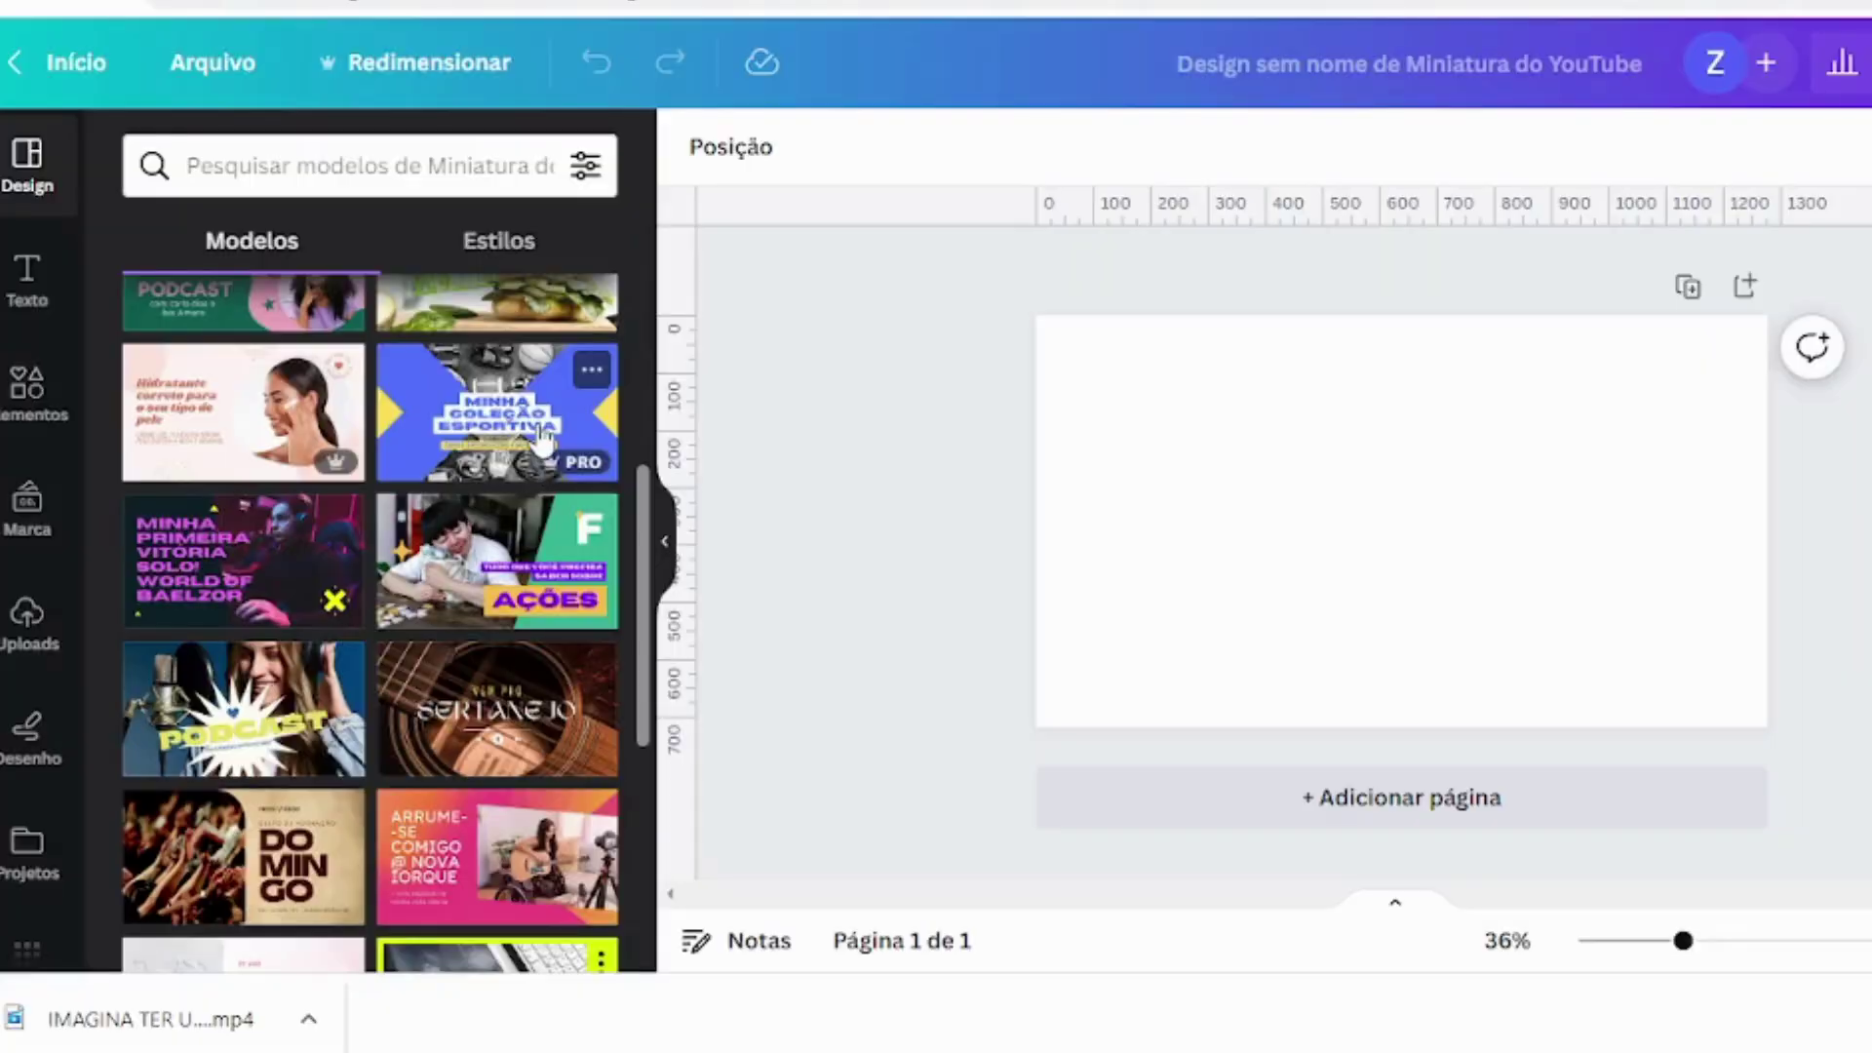
pyautogui.scroll(-2, 541, 448)
pyautogui.scroll(-4, 566, 514)
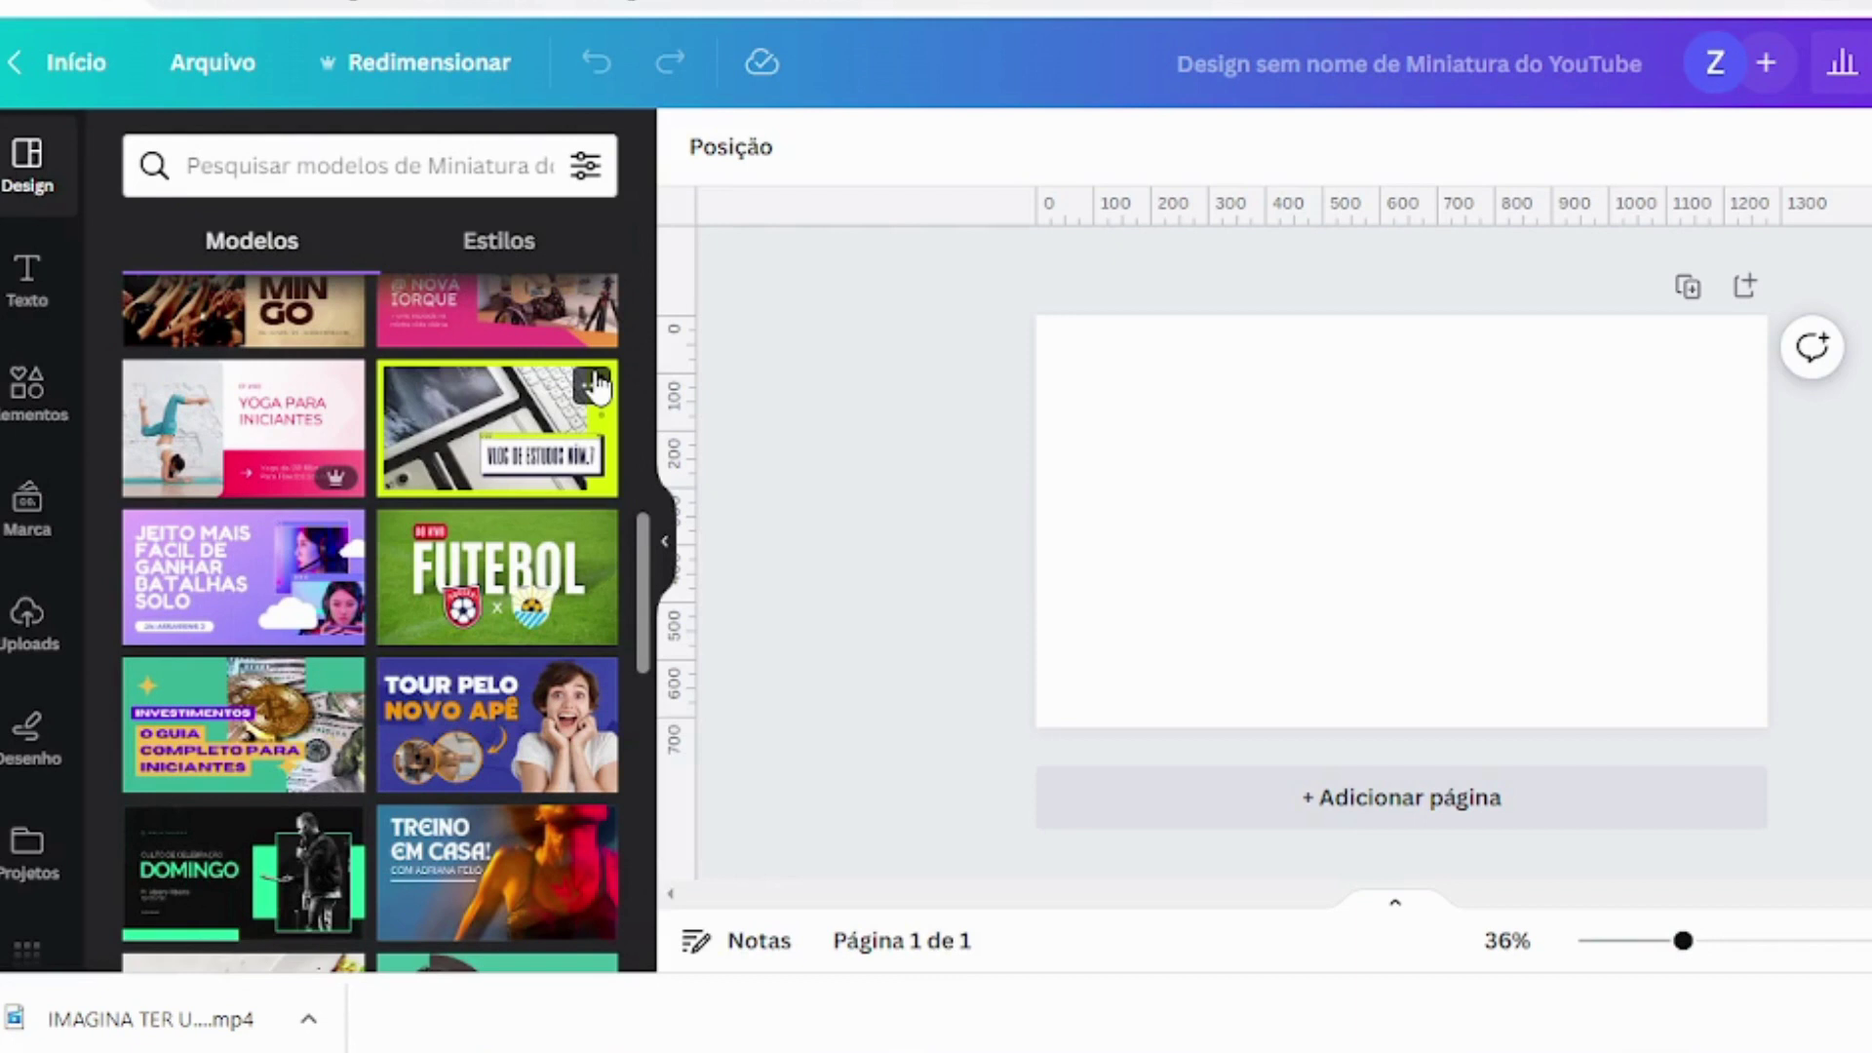
pyautogui.scroll(-2, 596, 386)
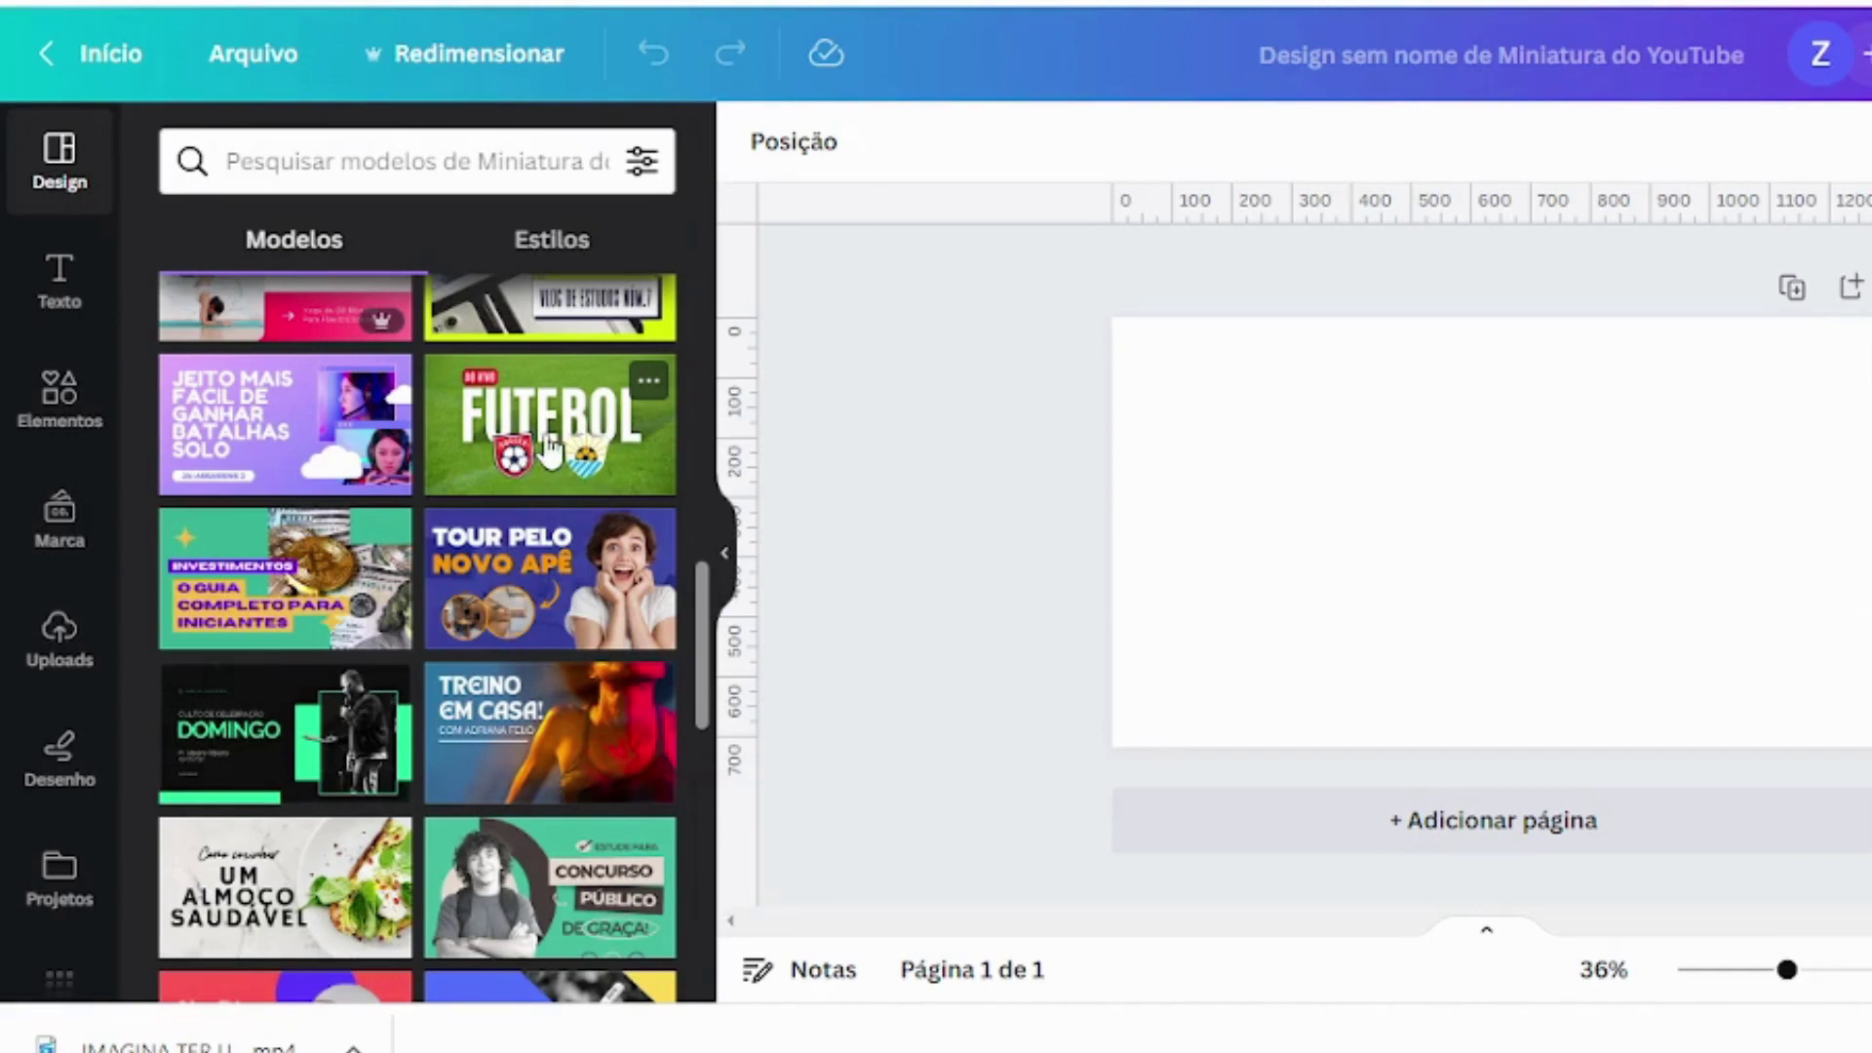
pyautogui.click(307, 585)
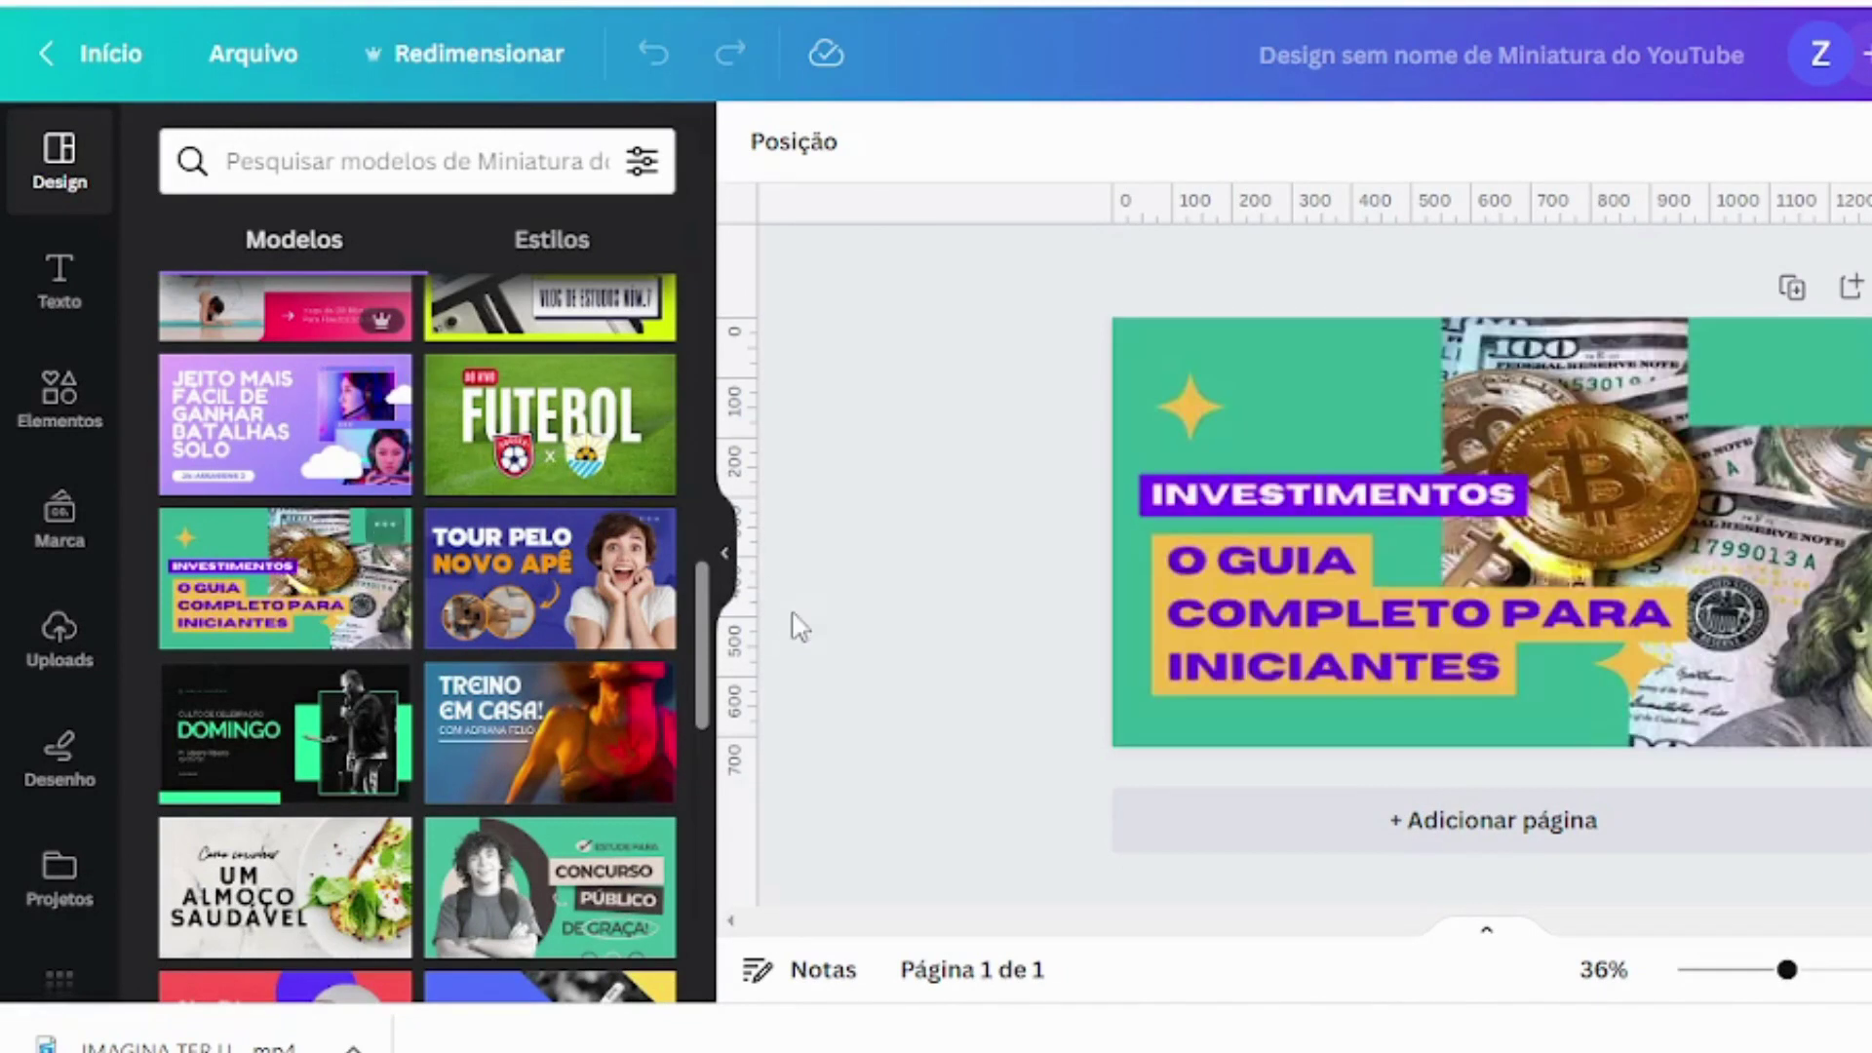
pyautogui.click(1306, 406)
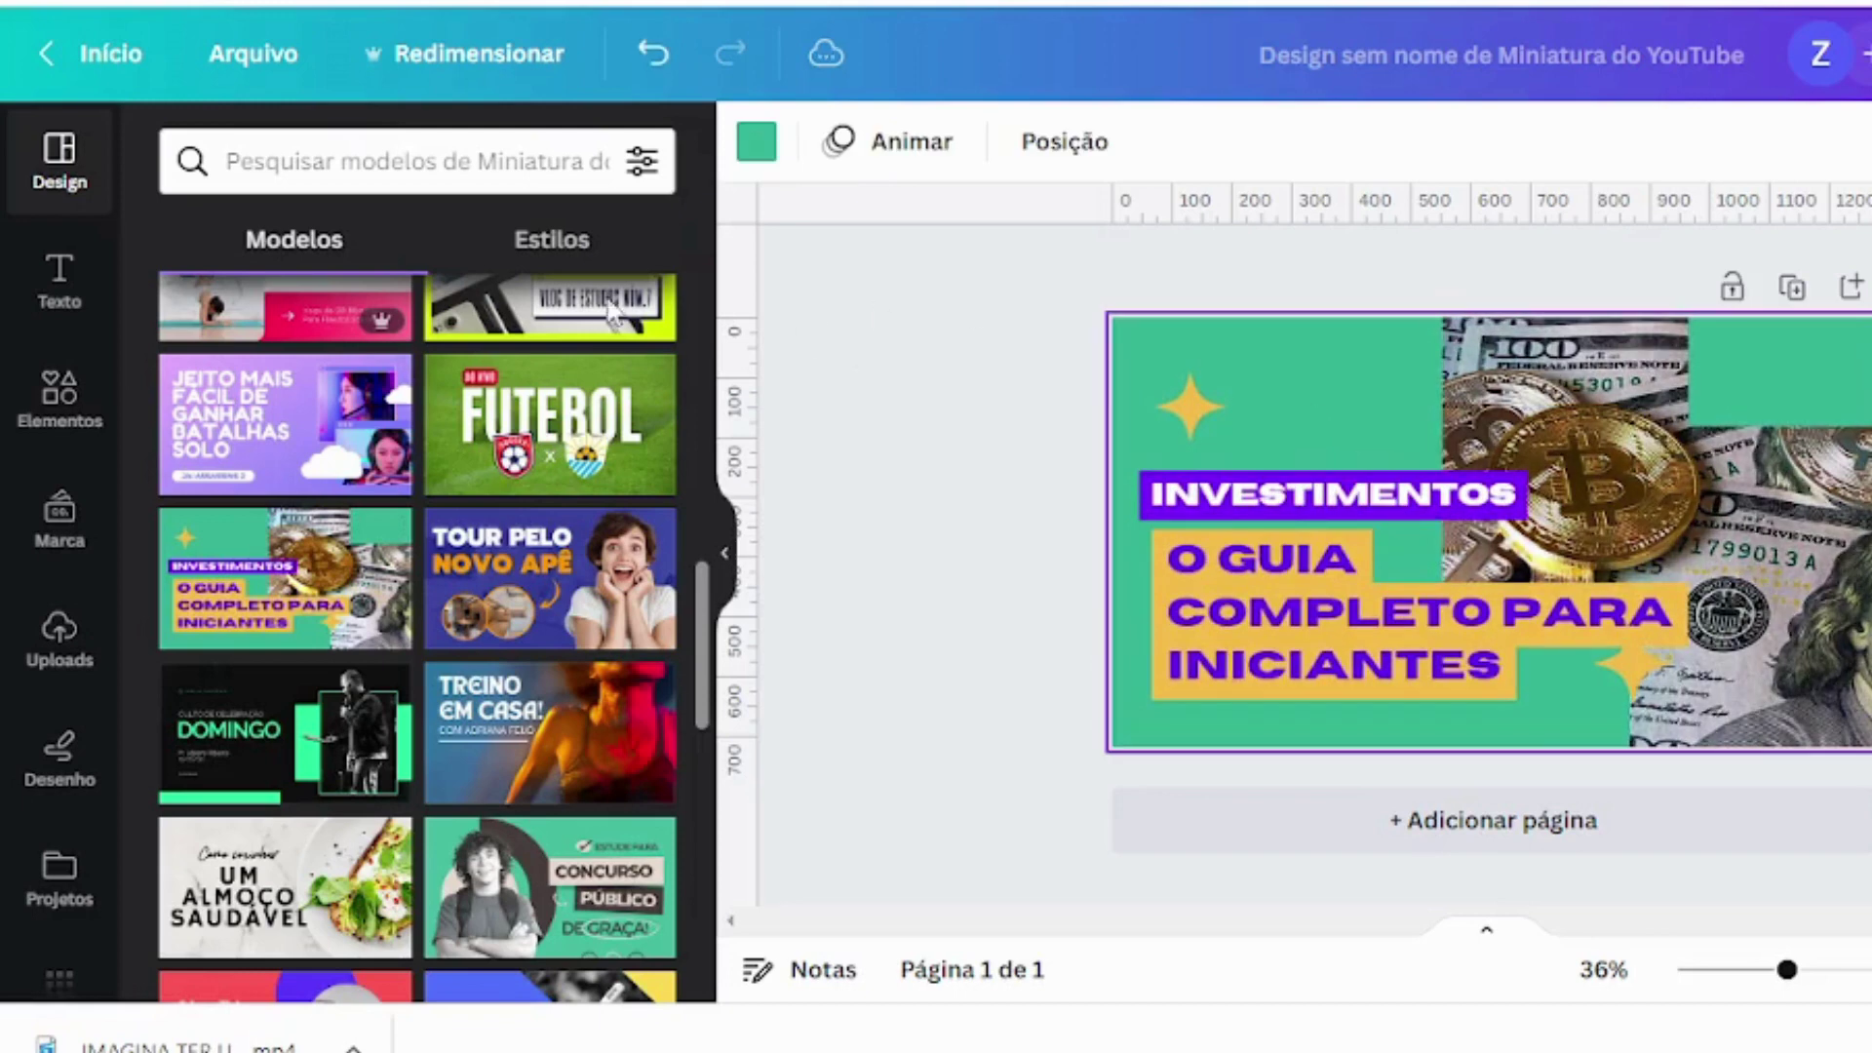
# Add a rounded square shape to the thumbnail and move it over the end of the title text
pyautogui.click(60, 398)
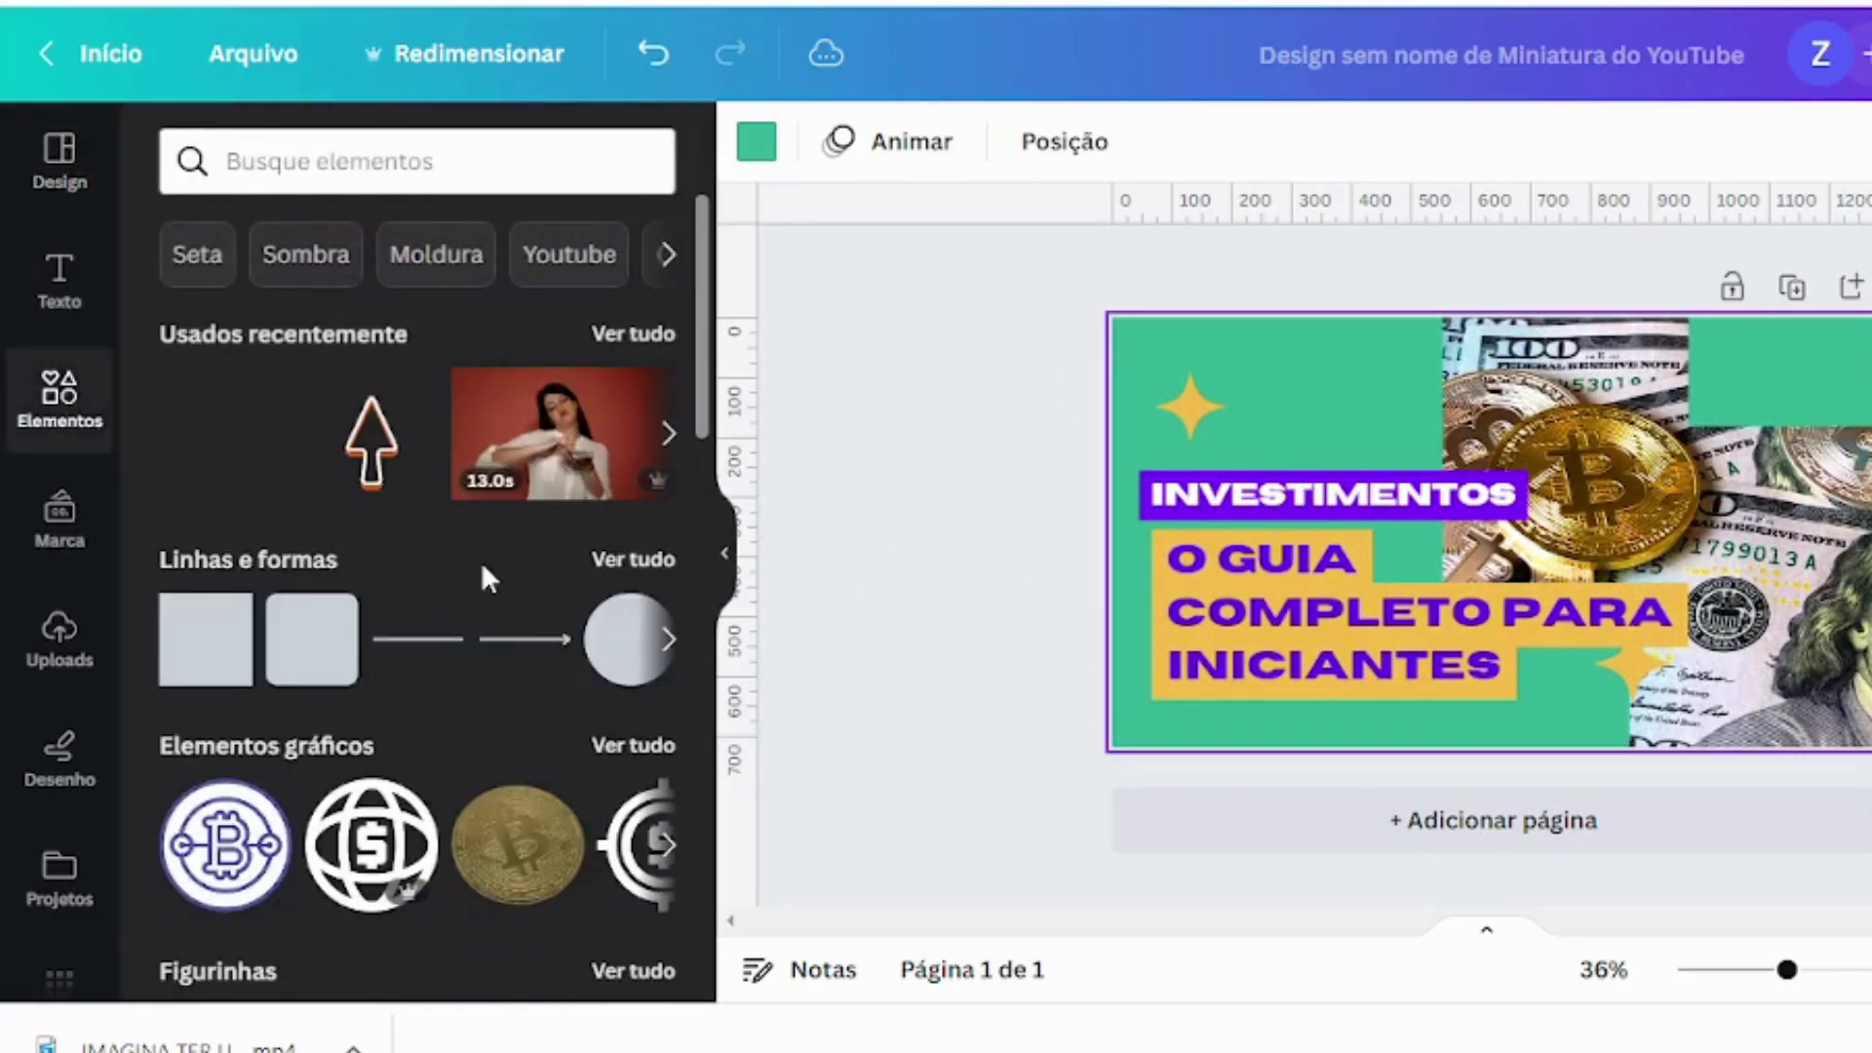
pyautogui.click(341, 678)
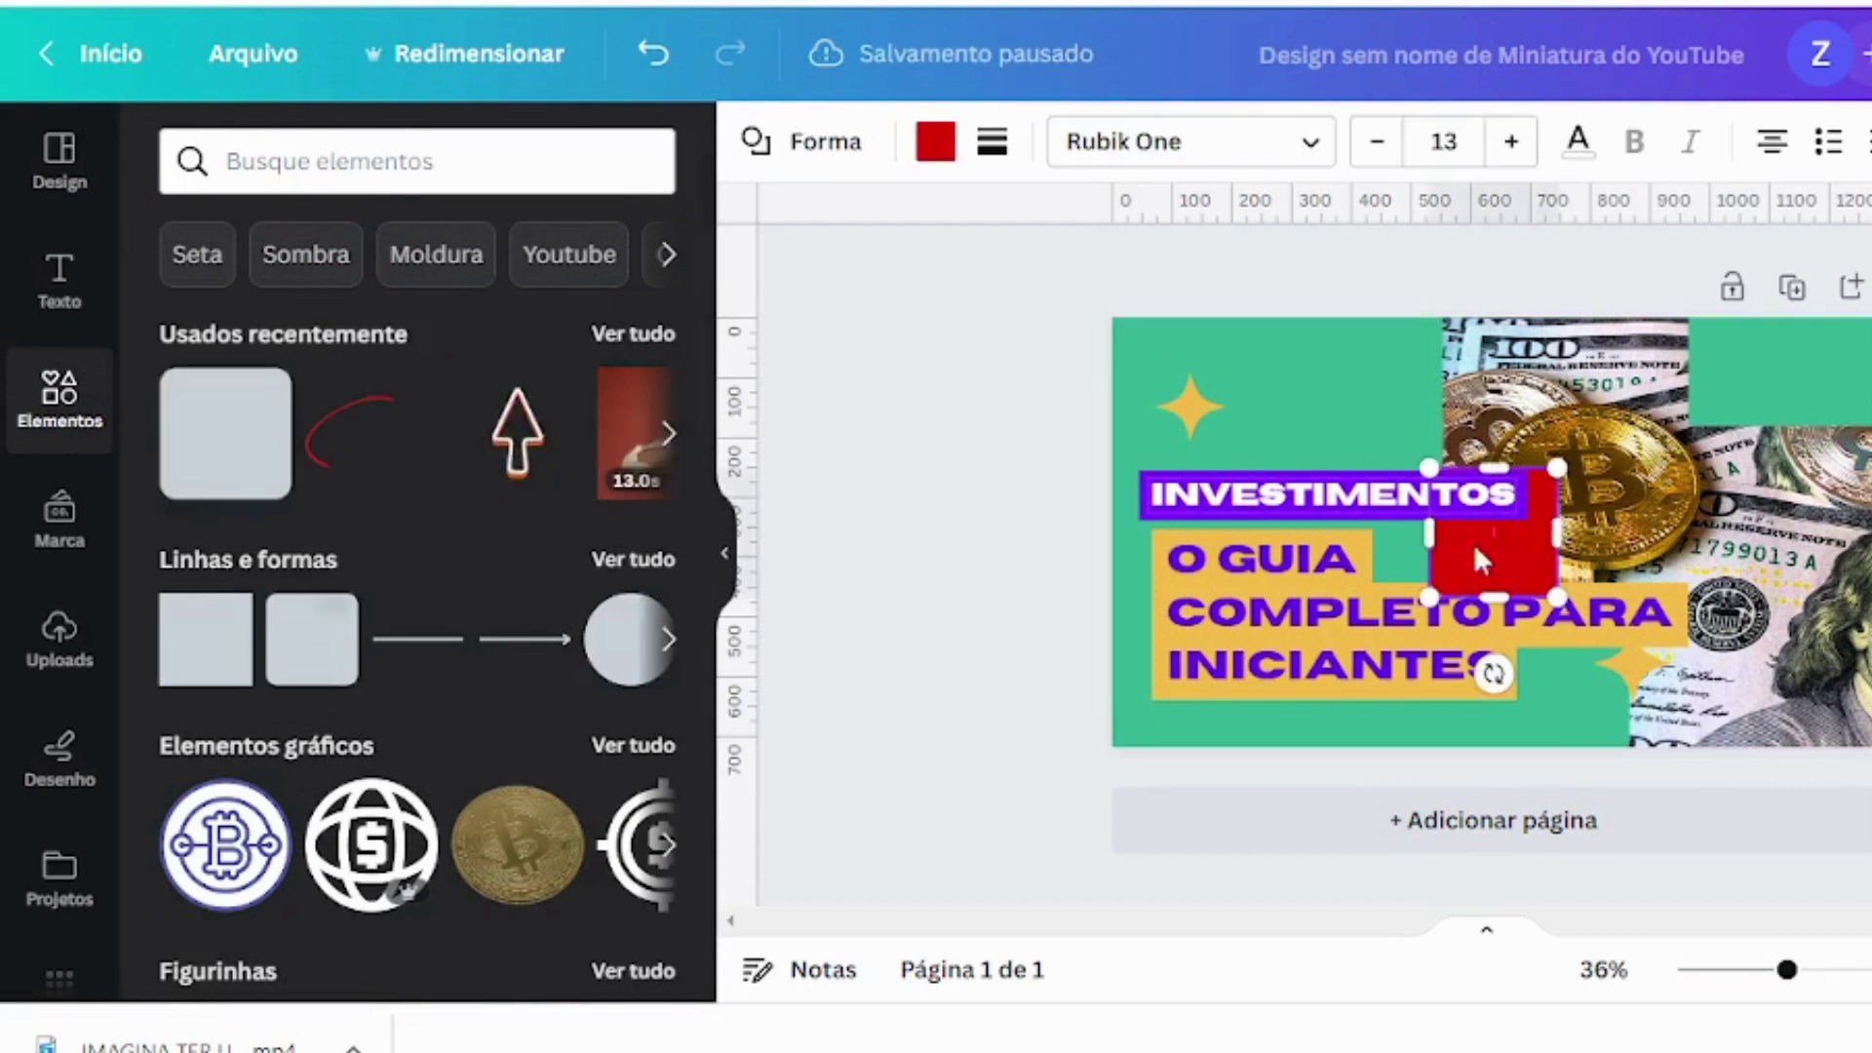
pyautogui.moveTo(1504, 559); pyautogui.dragTo(1629, 525)
# Add the outlined arrow, dollar globe and round bitcoin circuit graphics to the middle of the thumbnail
pyautogui.click(517, 434)
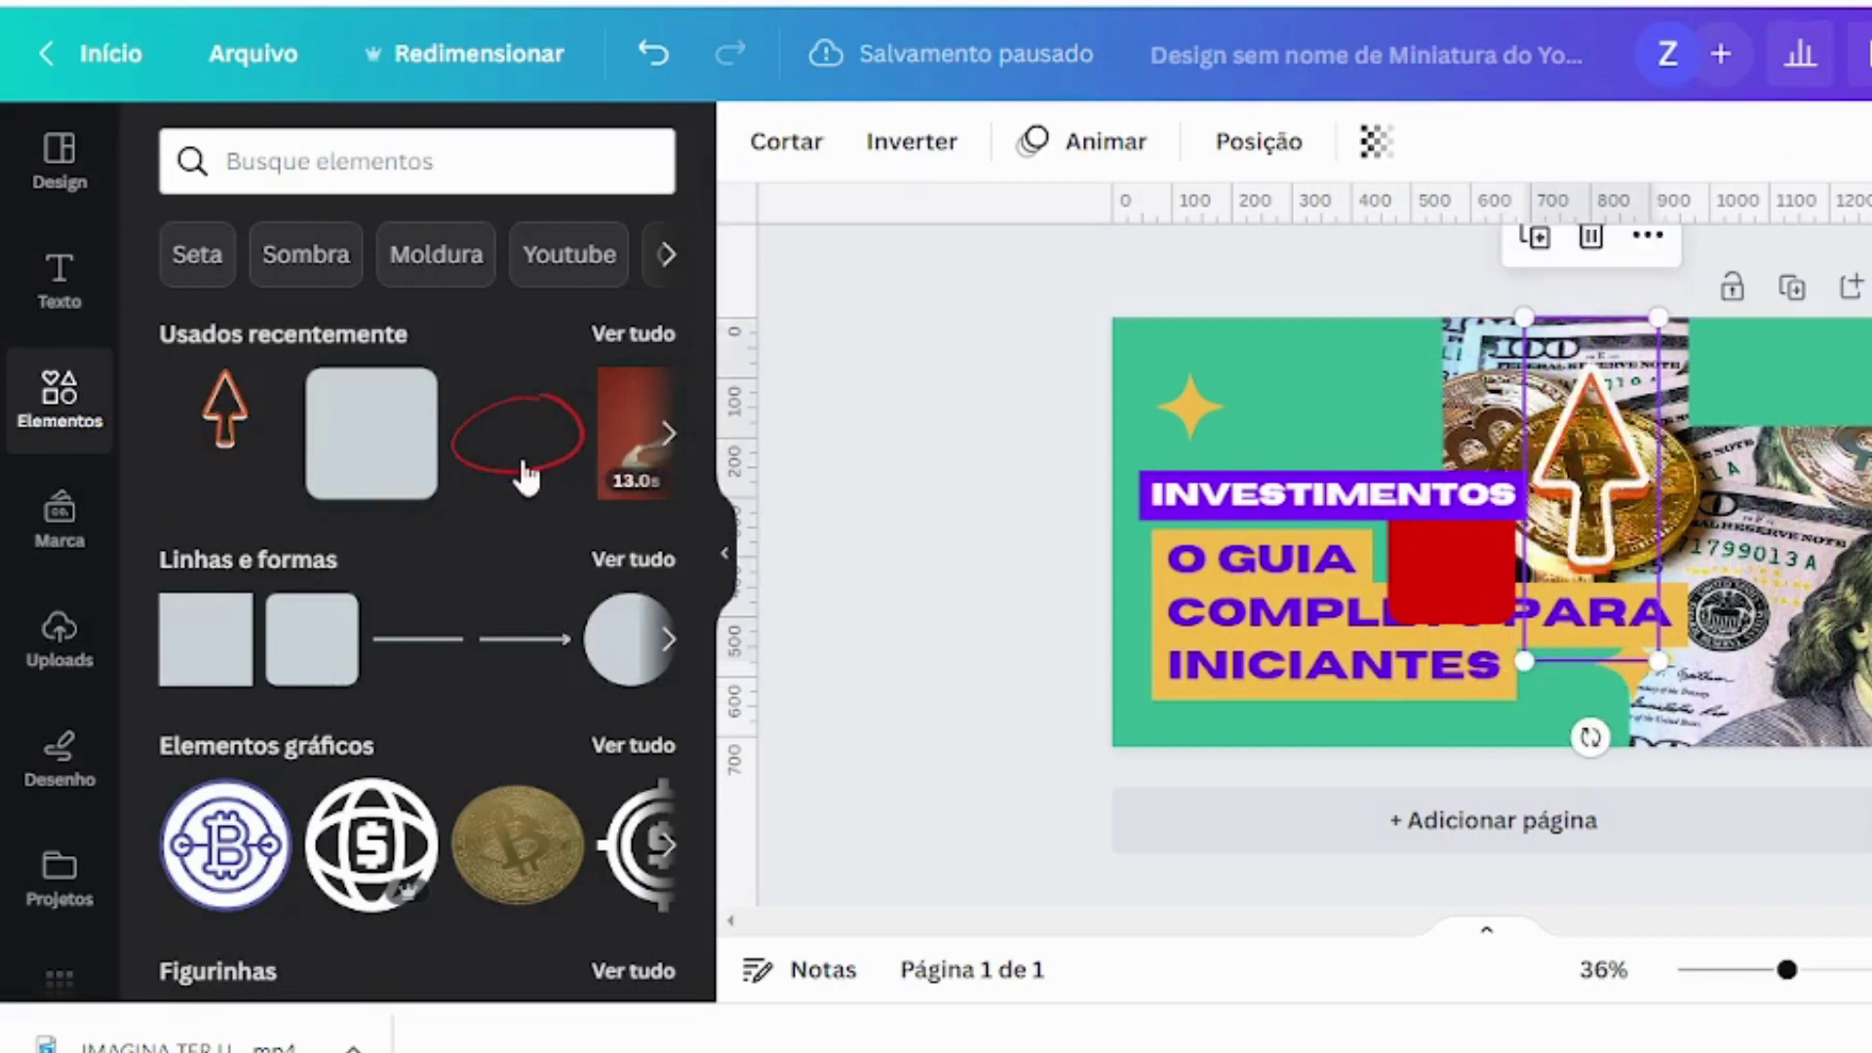
pyautogui.click(370, 844)
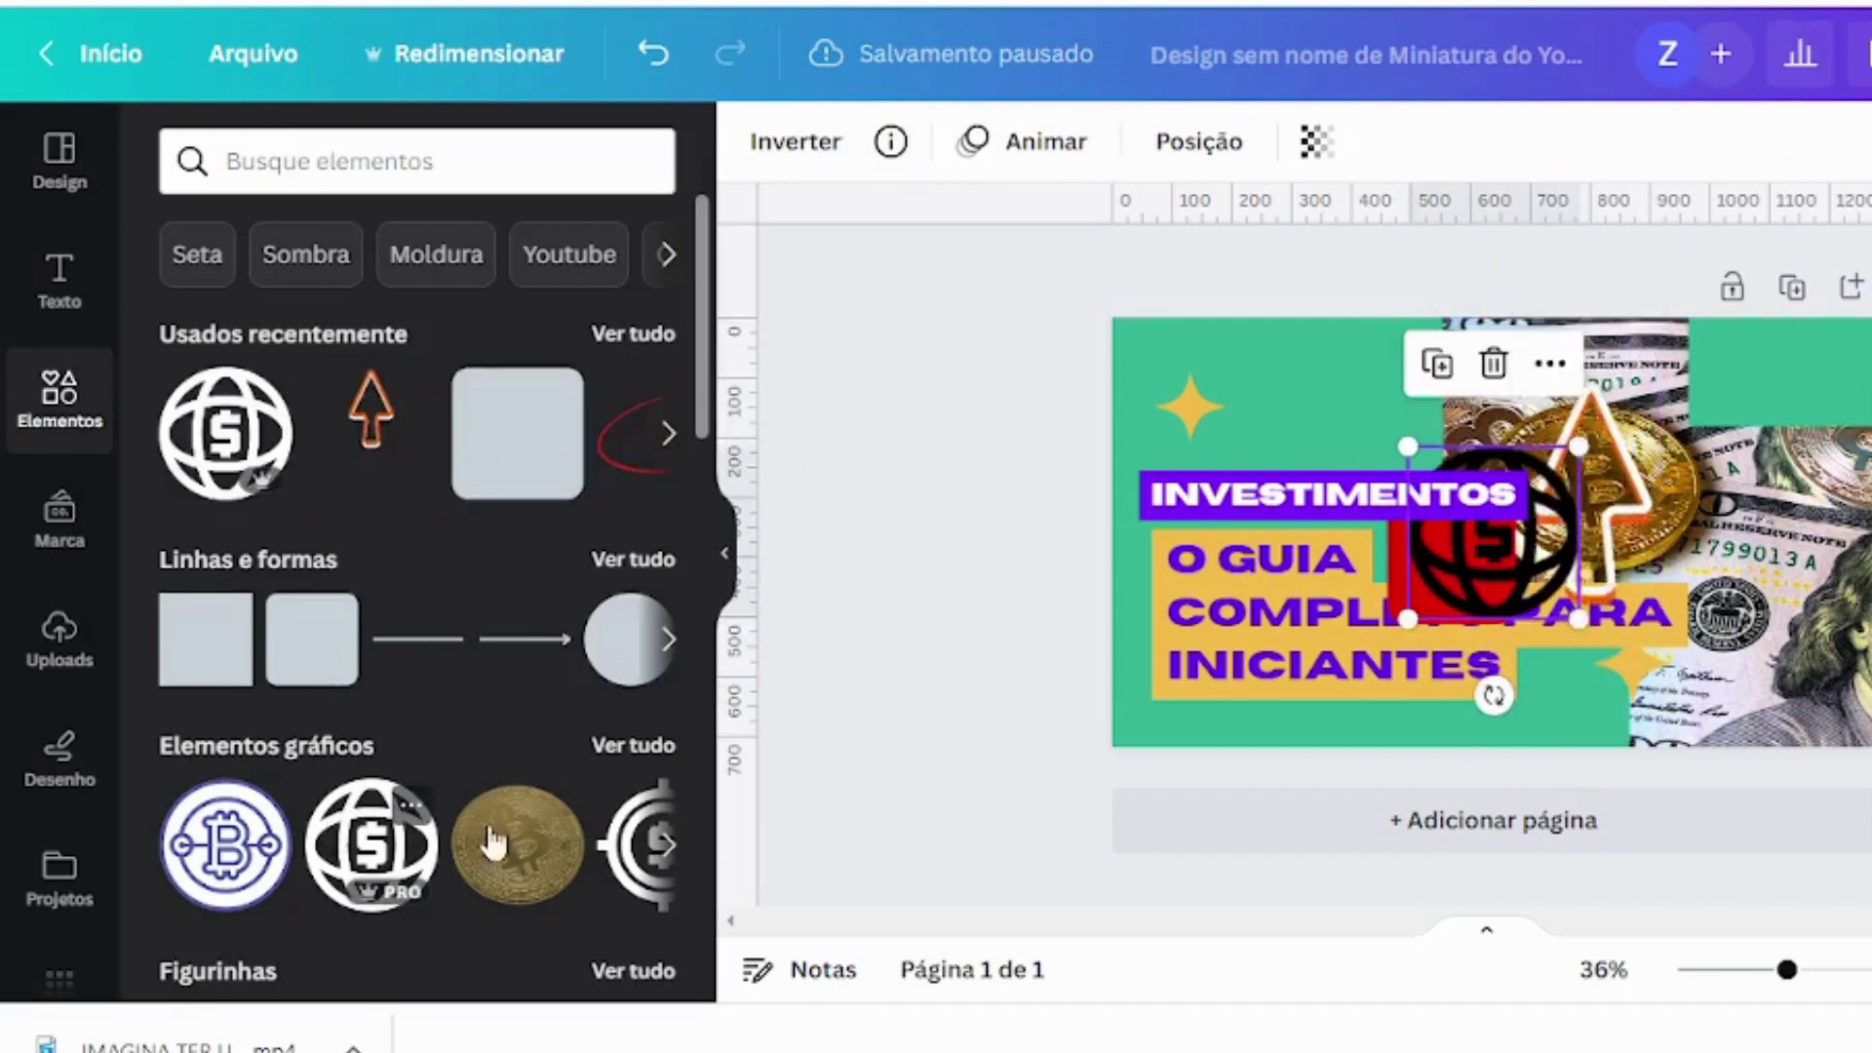
pyautogui.moveTo(1662, 669); pyautogui.dragTo(1580, 617)
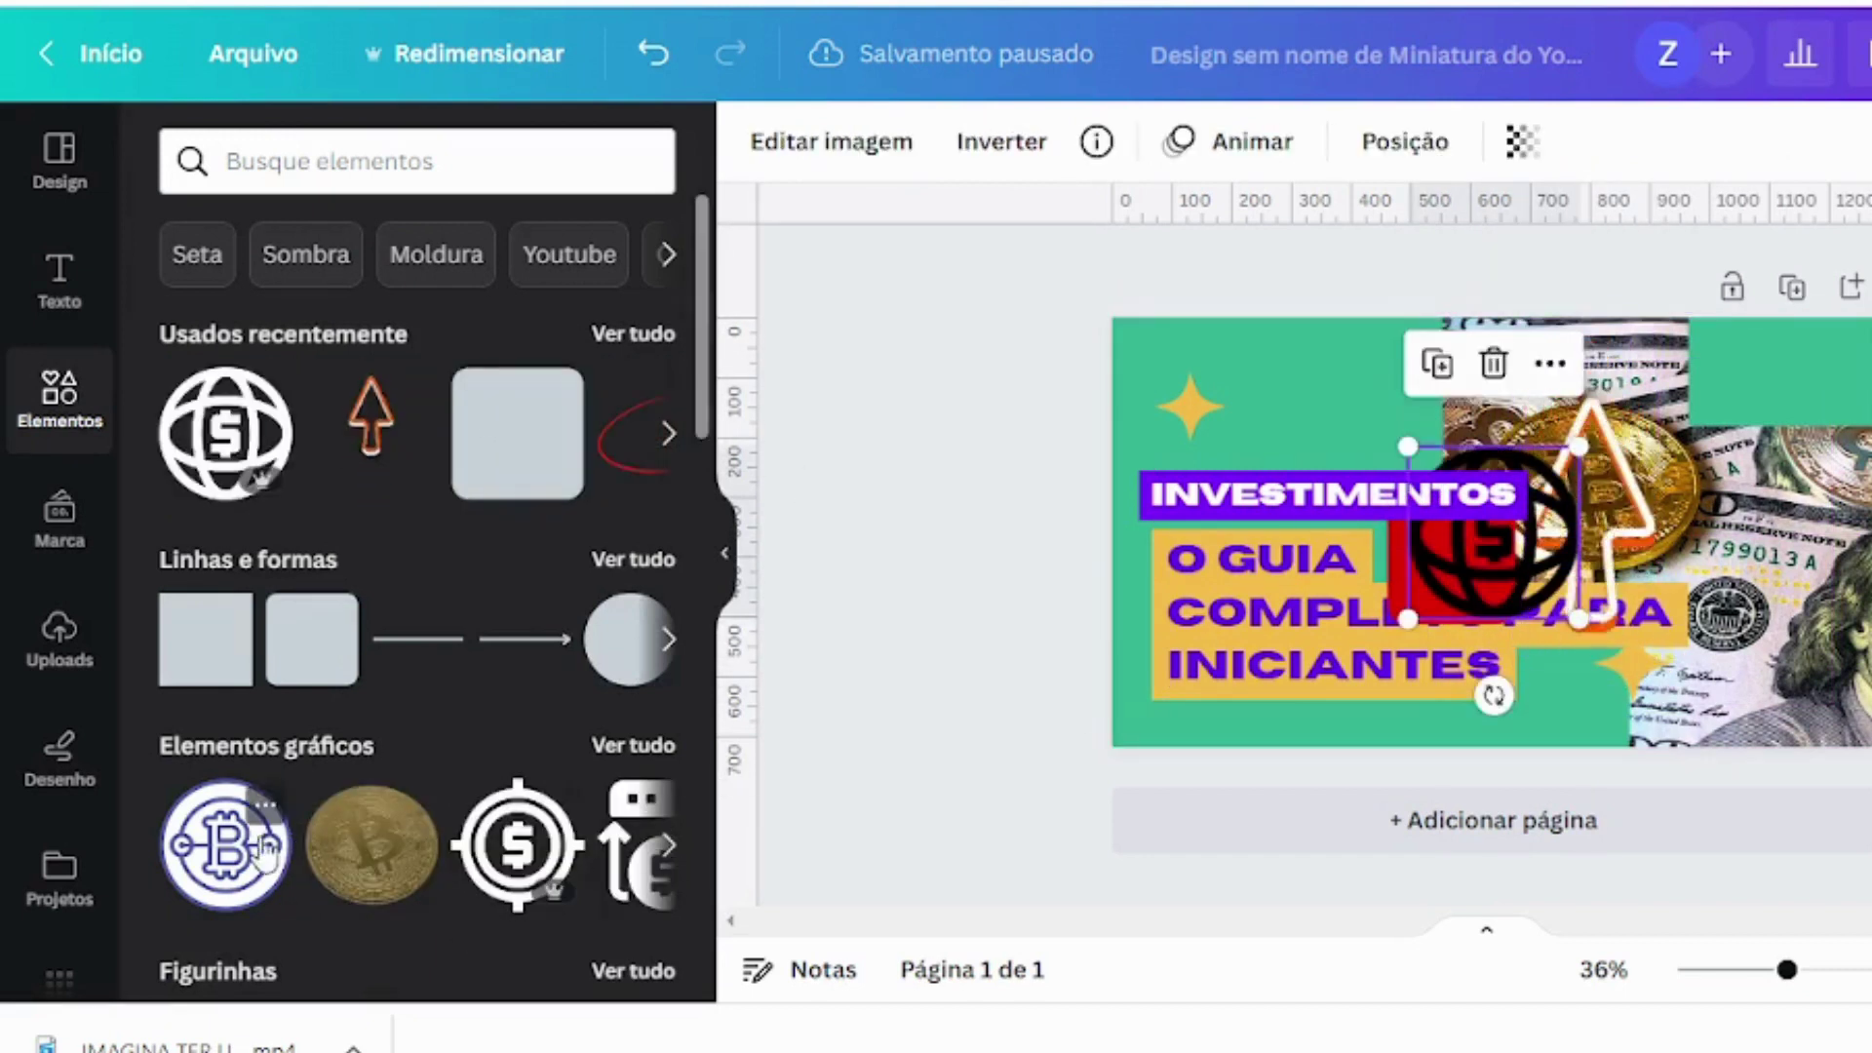
pyautogui.click(234, 844)
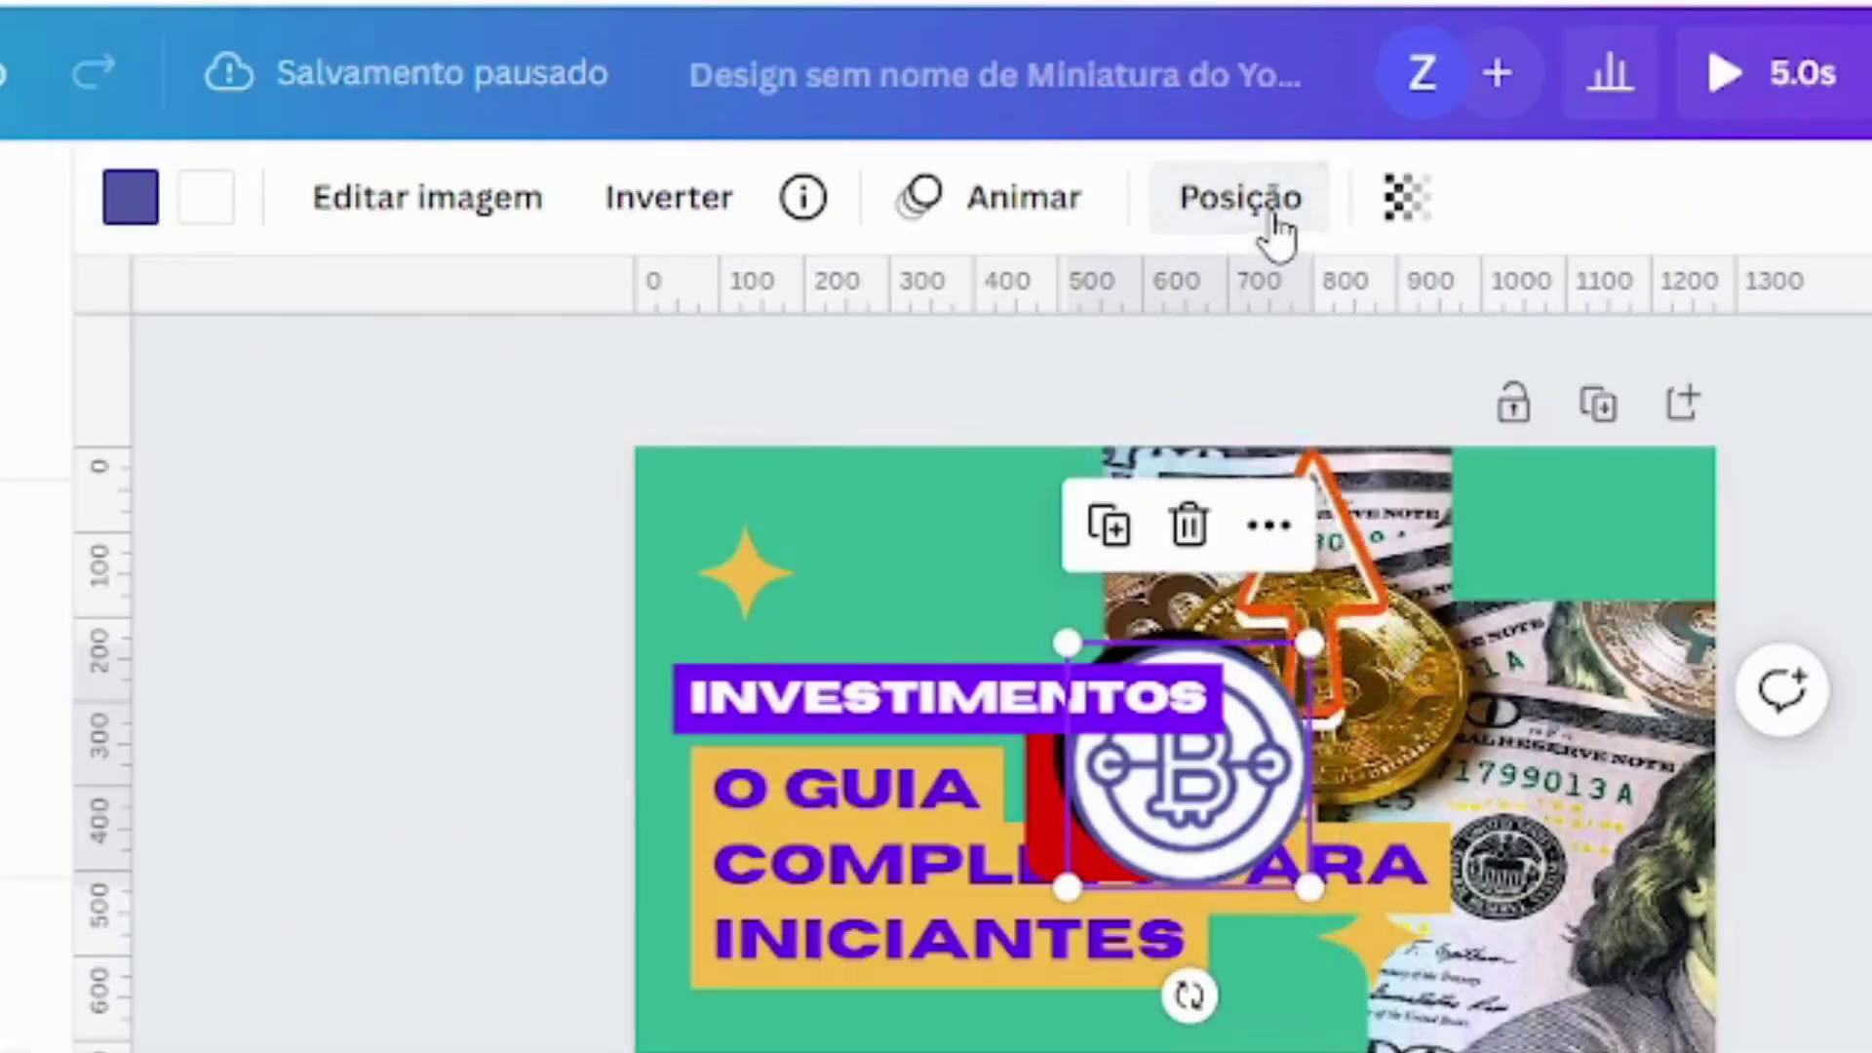
# Open the thumbnail's layer list and look through all layers down to the green background
pyautogui.click(1294, 236)
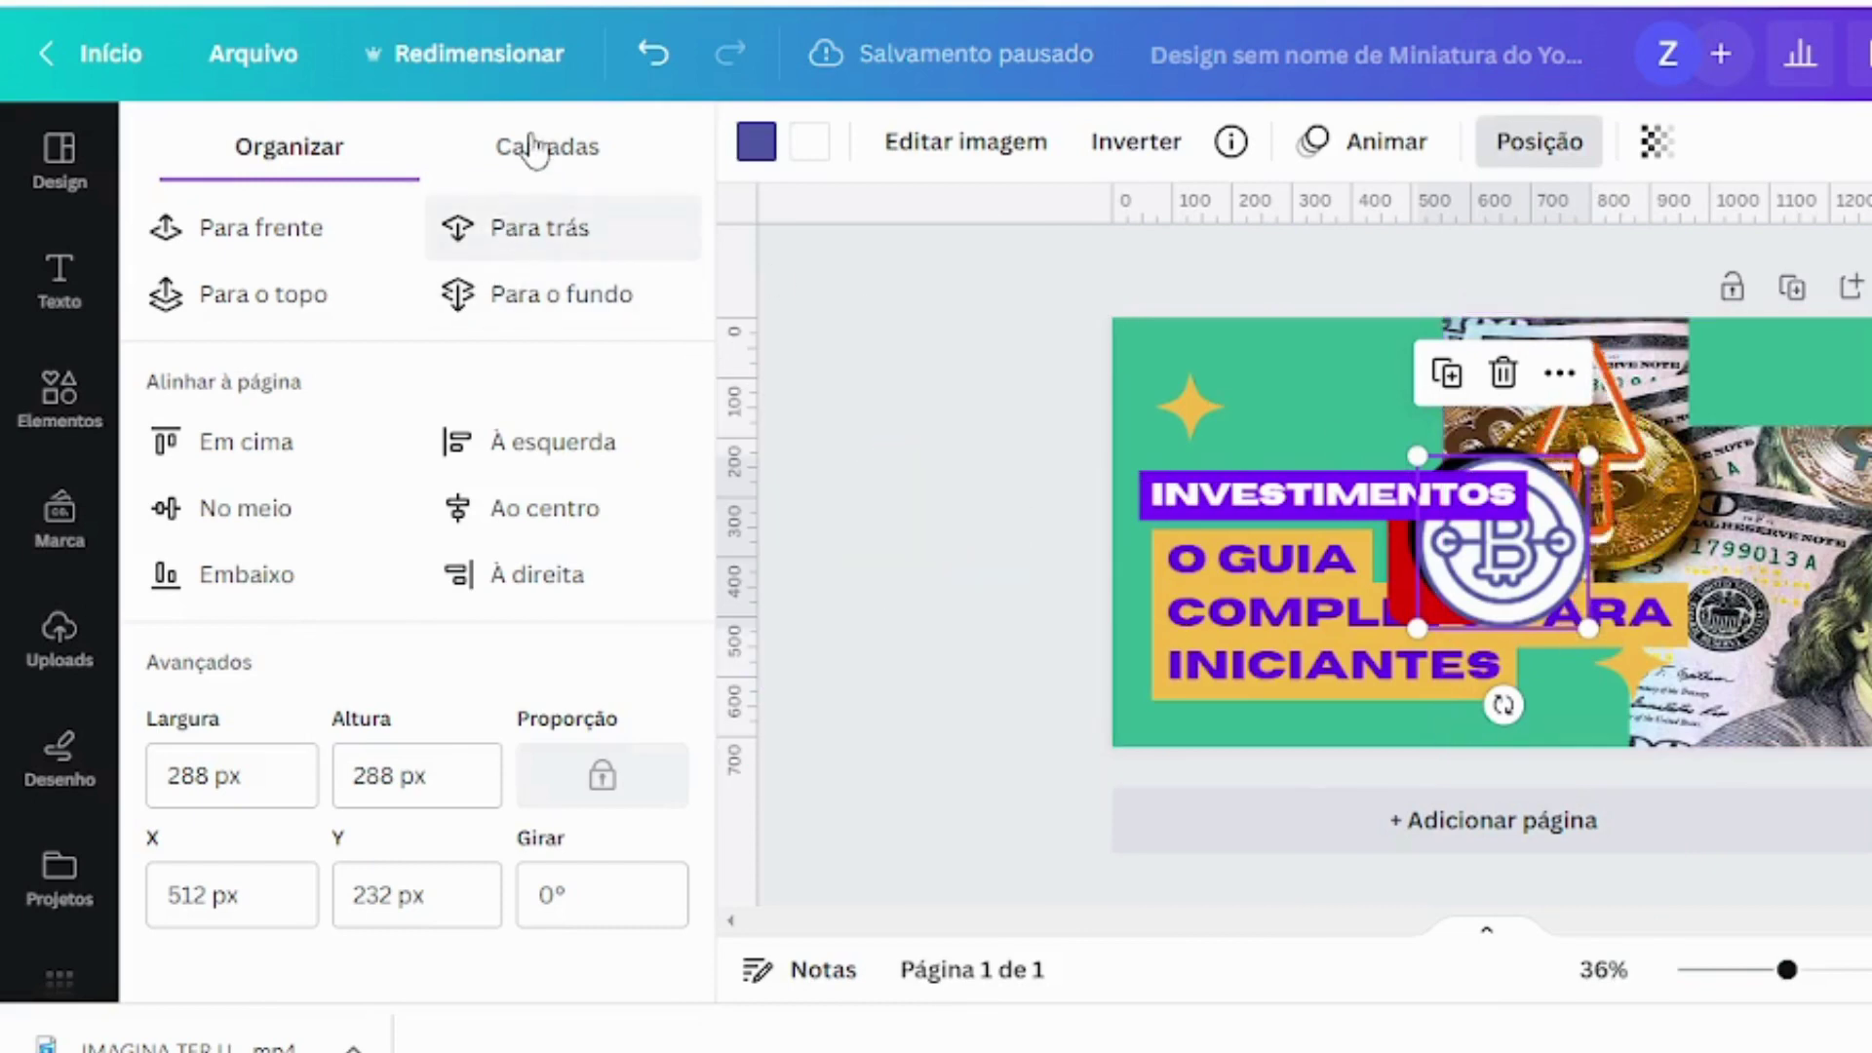
pyautogui.click(549, 166)
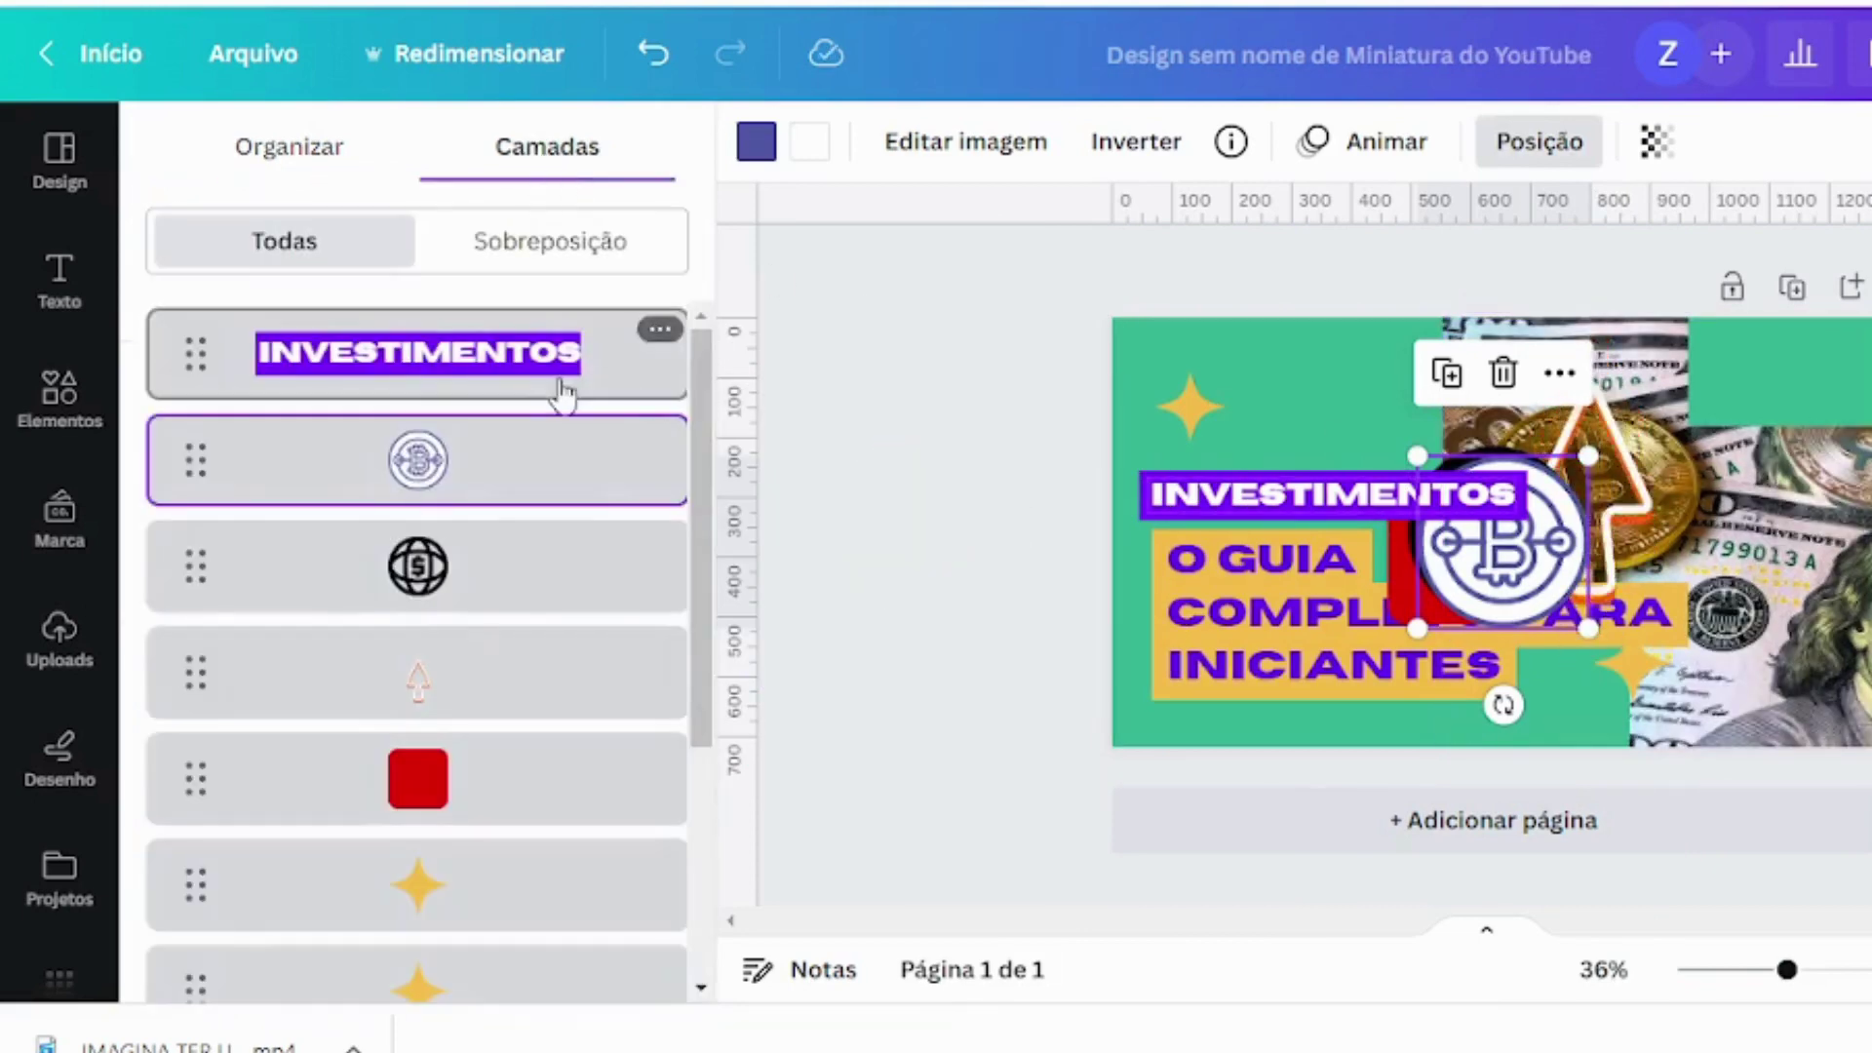
pyautogui.scroll(-5, 500, 521)
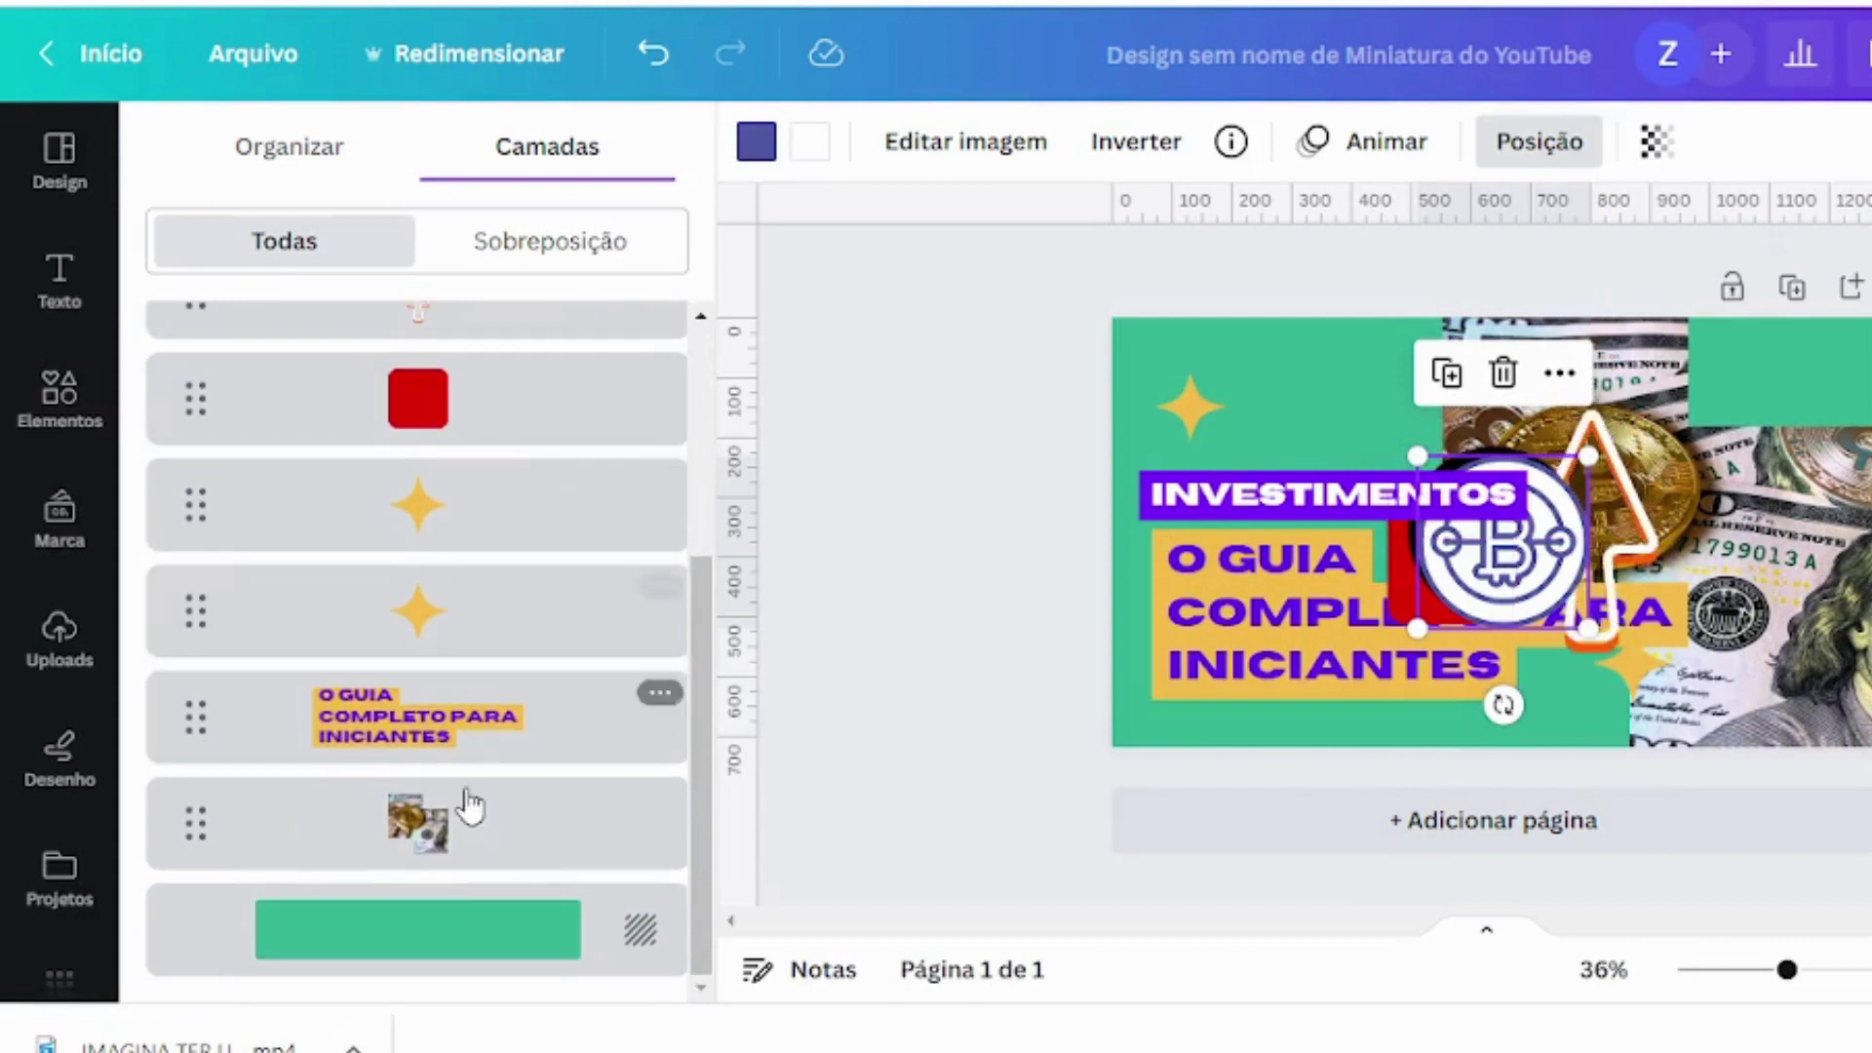
pyautogui.scroll(5, 536, 770)
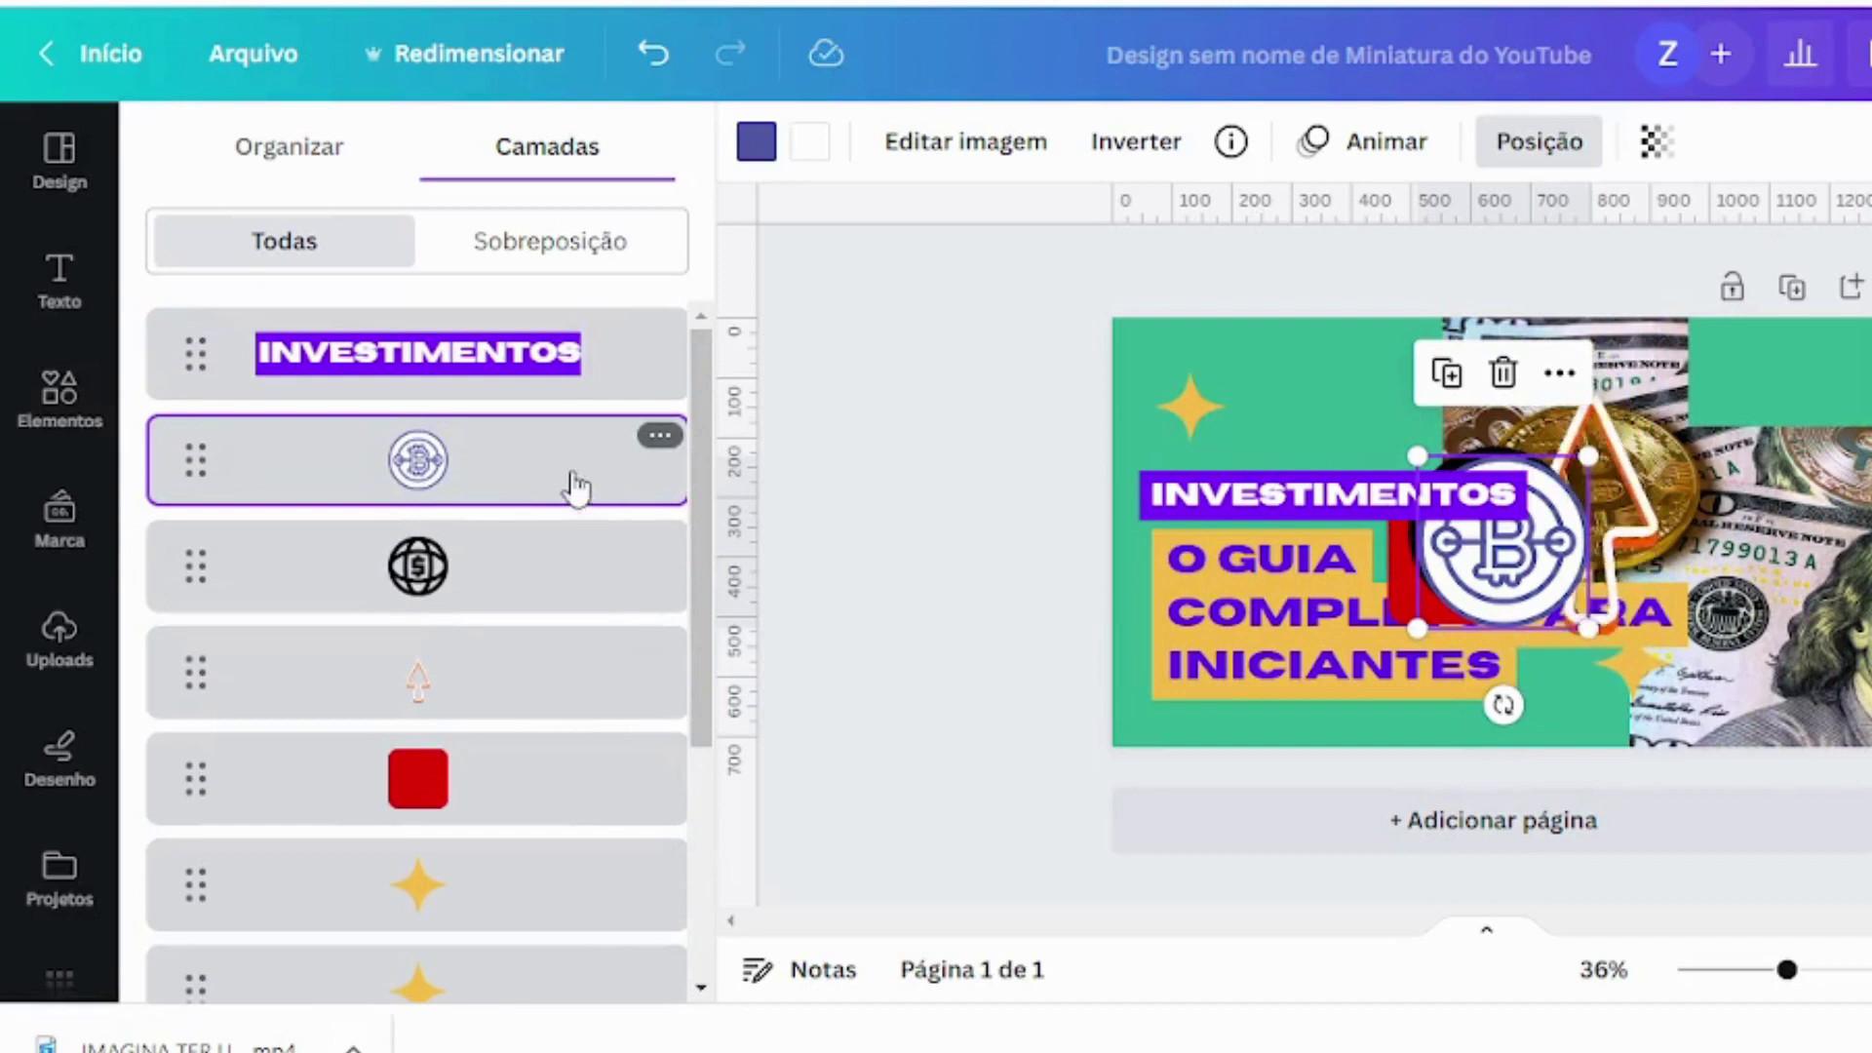
# Select the arrow, the guide title, the "INVESTIMENTOS" text and the bitcoin graphic in turn to examine their layers
pyautogui.click(1591, 451)
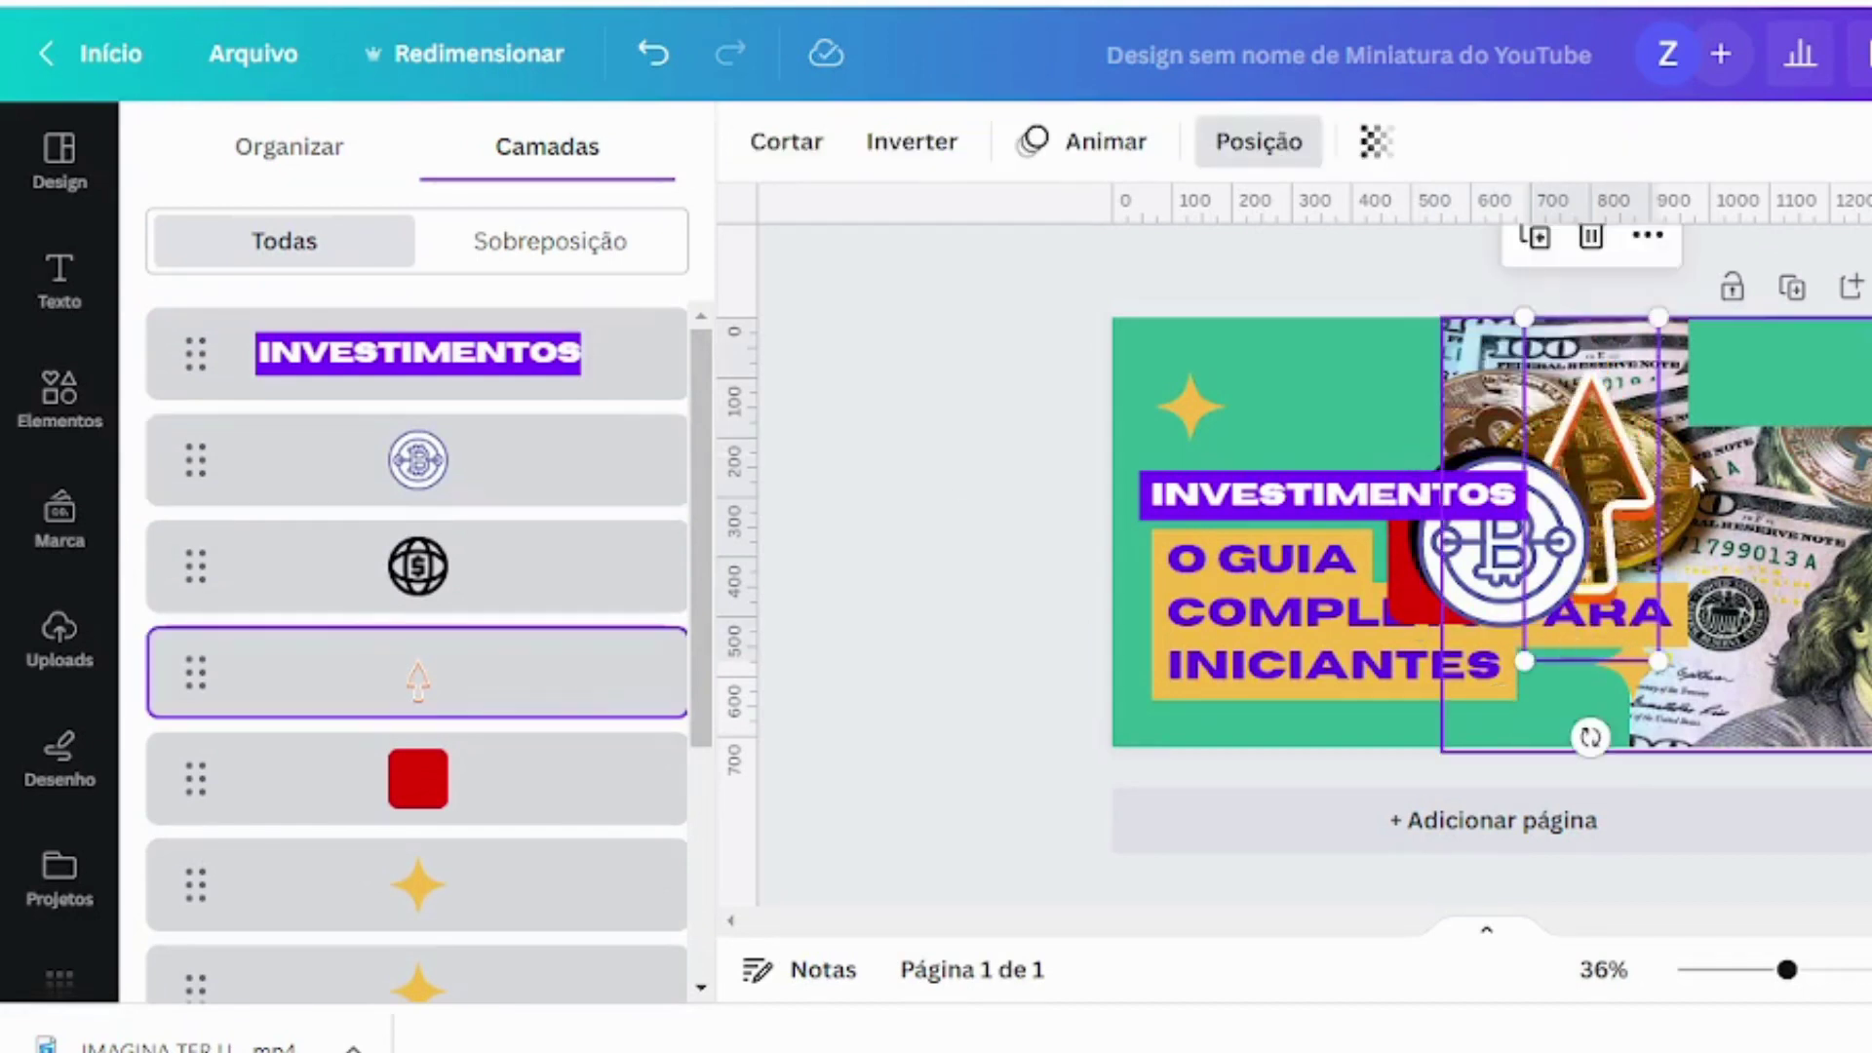
pyautogui.click(1510, 483)
pyautogui.click(1599, 614)
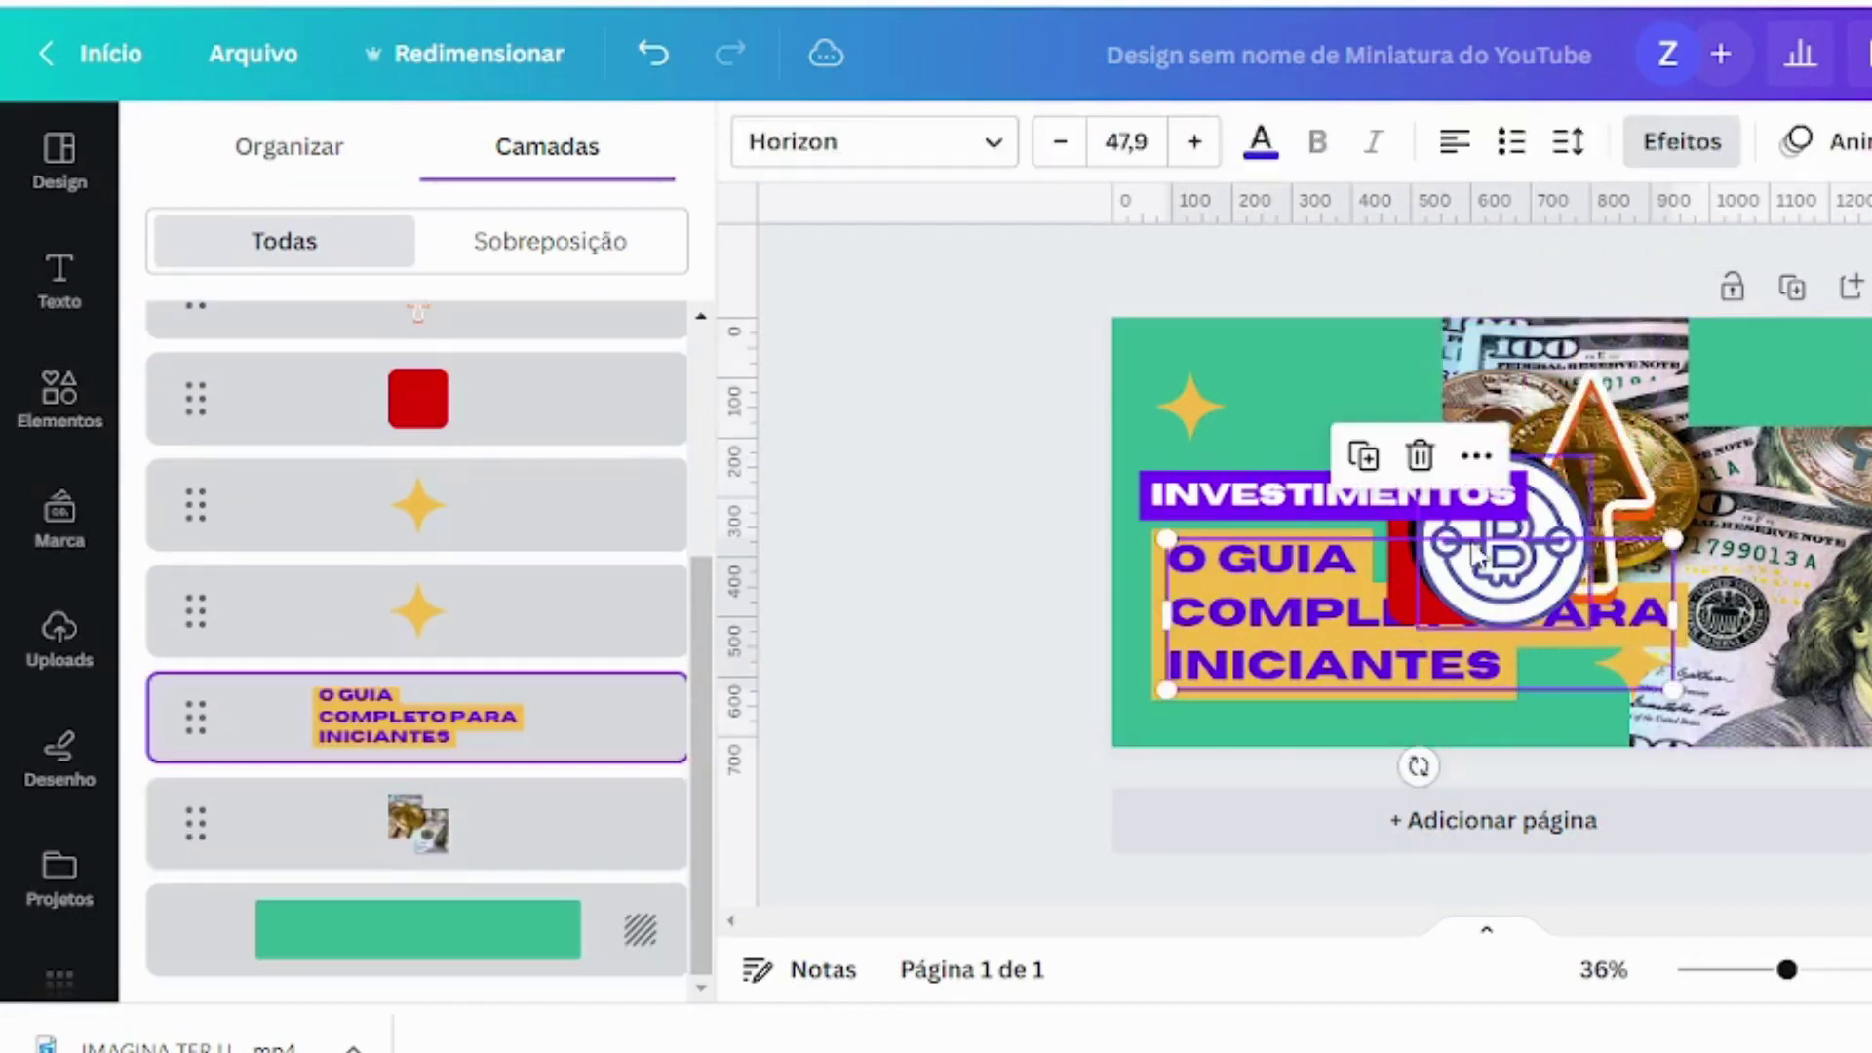
pyautogui.click(1433, 478)
pyautogui.click(1405, 511)
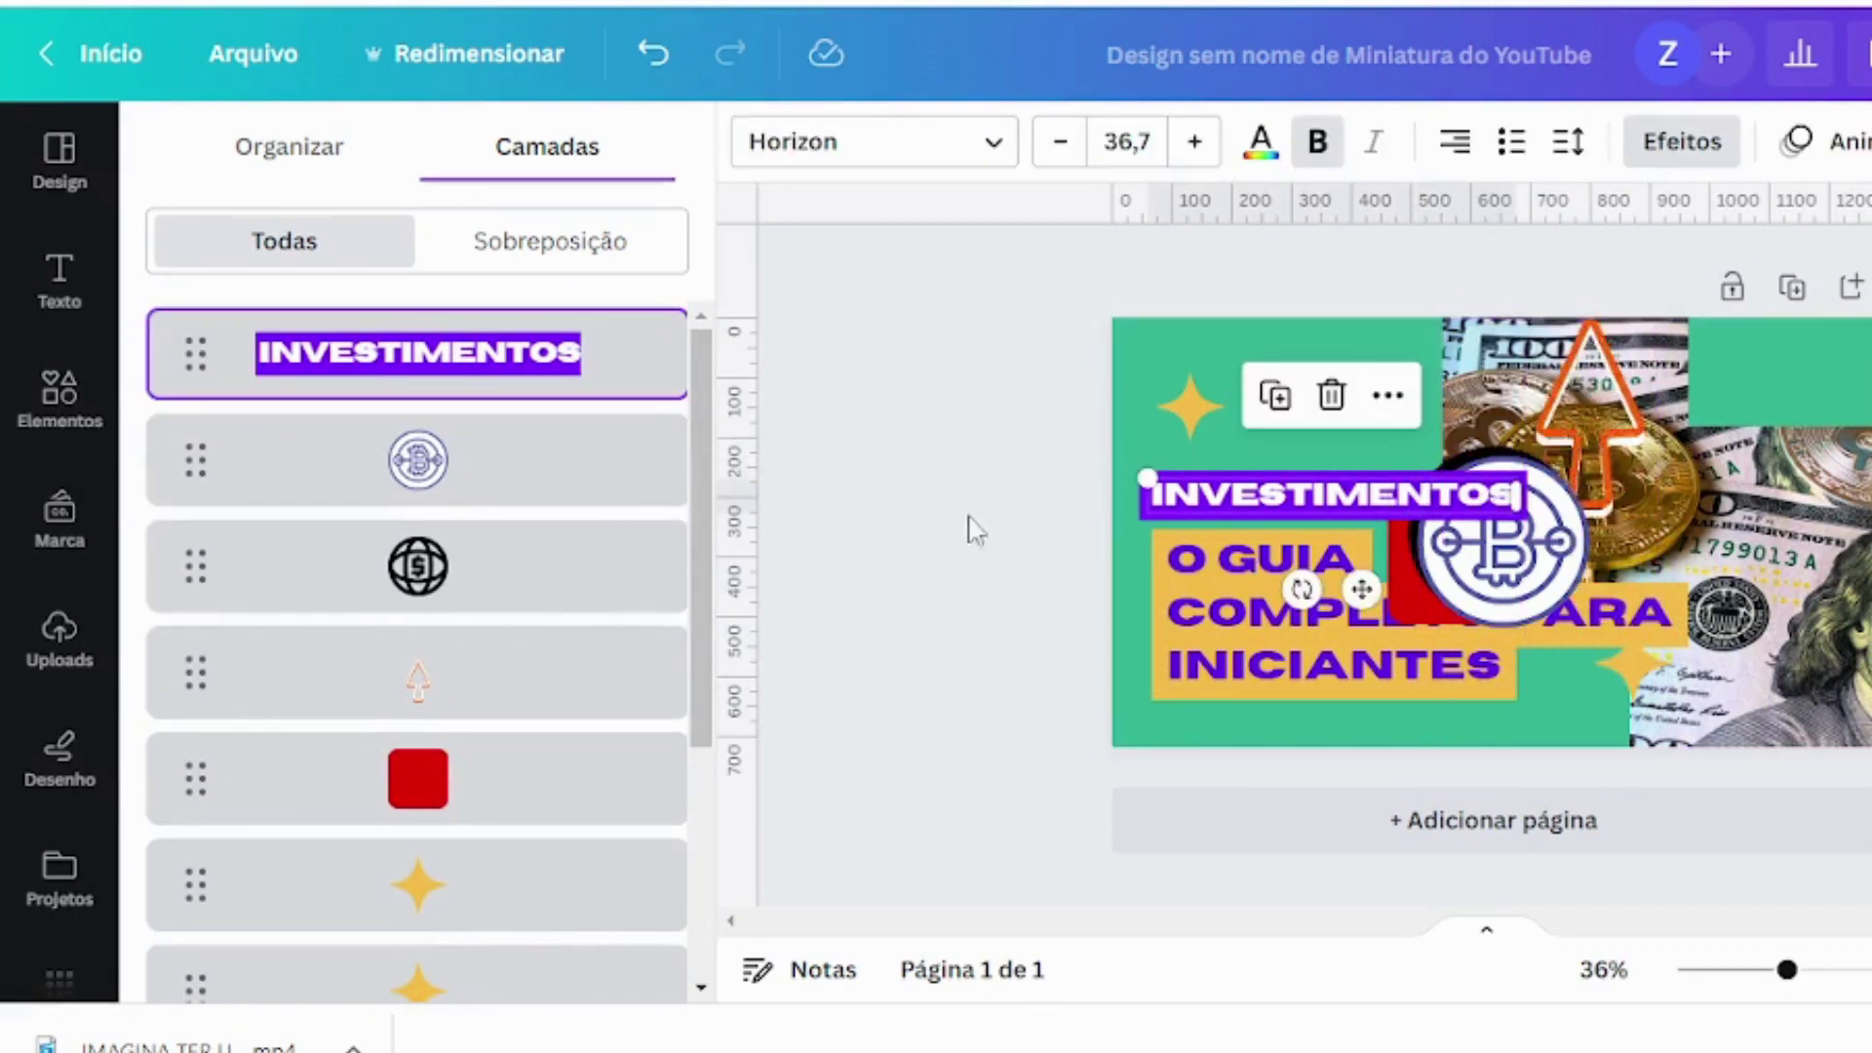
pyautogui.click(548, 468)
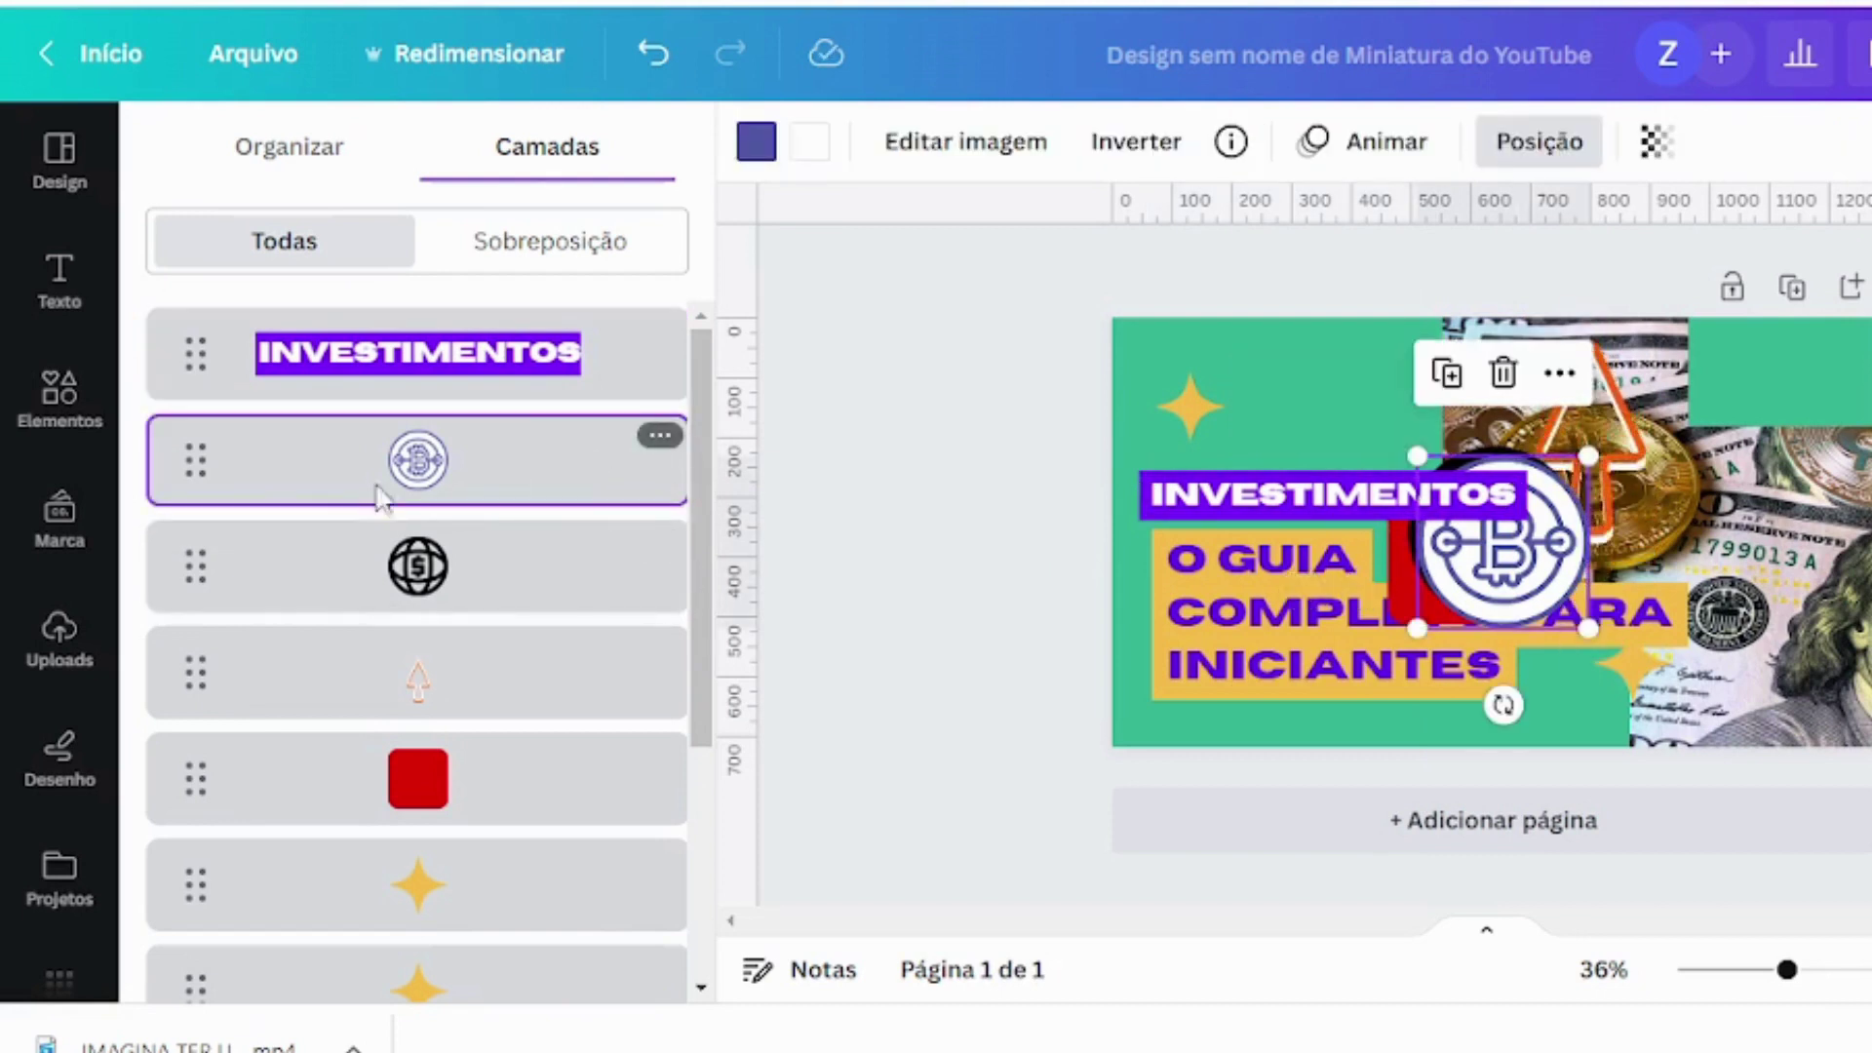
# Move the dollar globe layer above the round bitcoin graphic's layer
pyautogui.moveTo(190, 541); pyautogui.dragTo(190, 460)
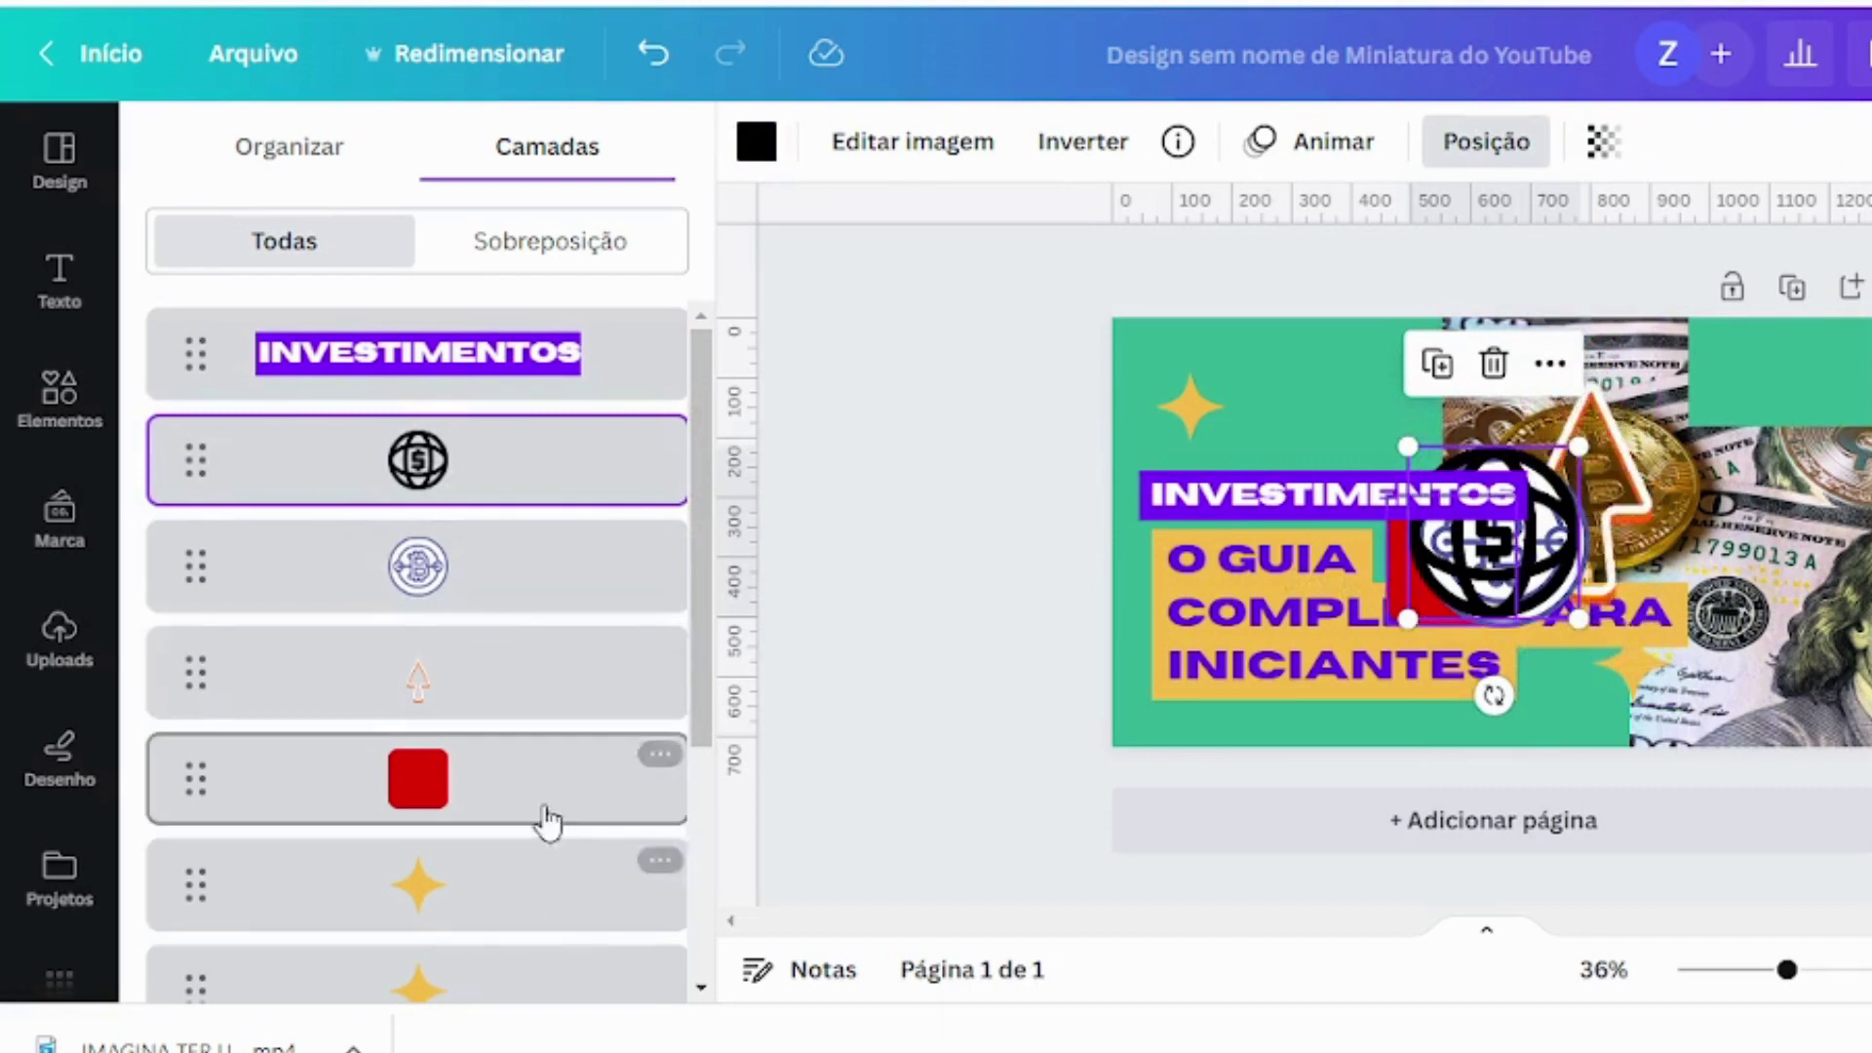
# Select the guide title's layer, send it one level backward, and bring it forward again
pyautogui.scroll(-3, 541, 809)
pyautogui.click(502, 778)
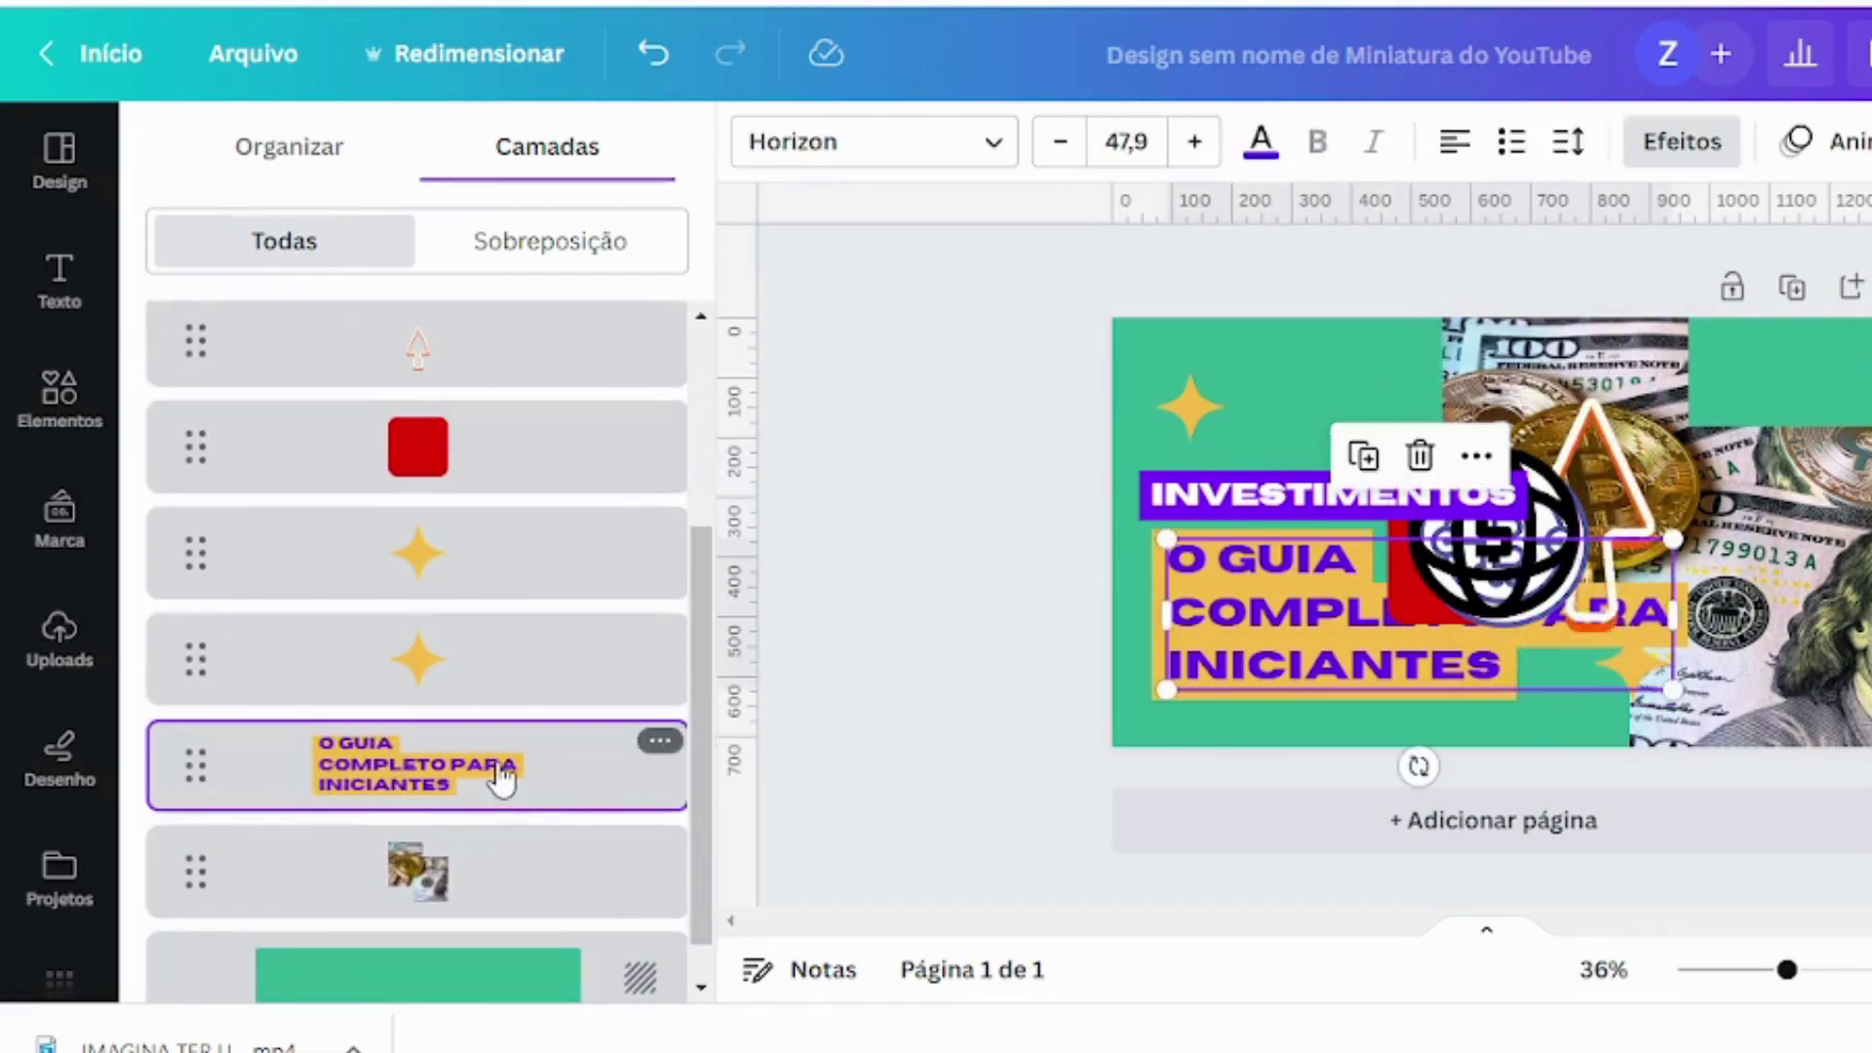
pyautogui.click(315, 161)
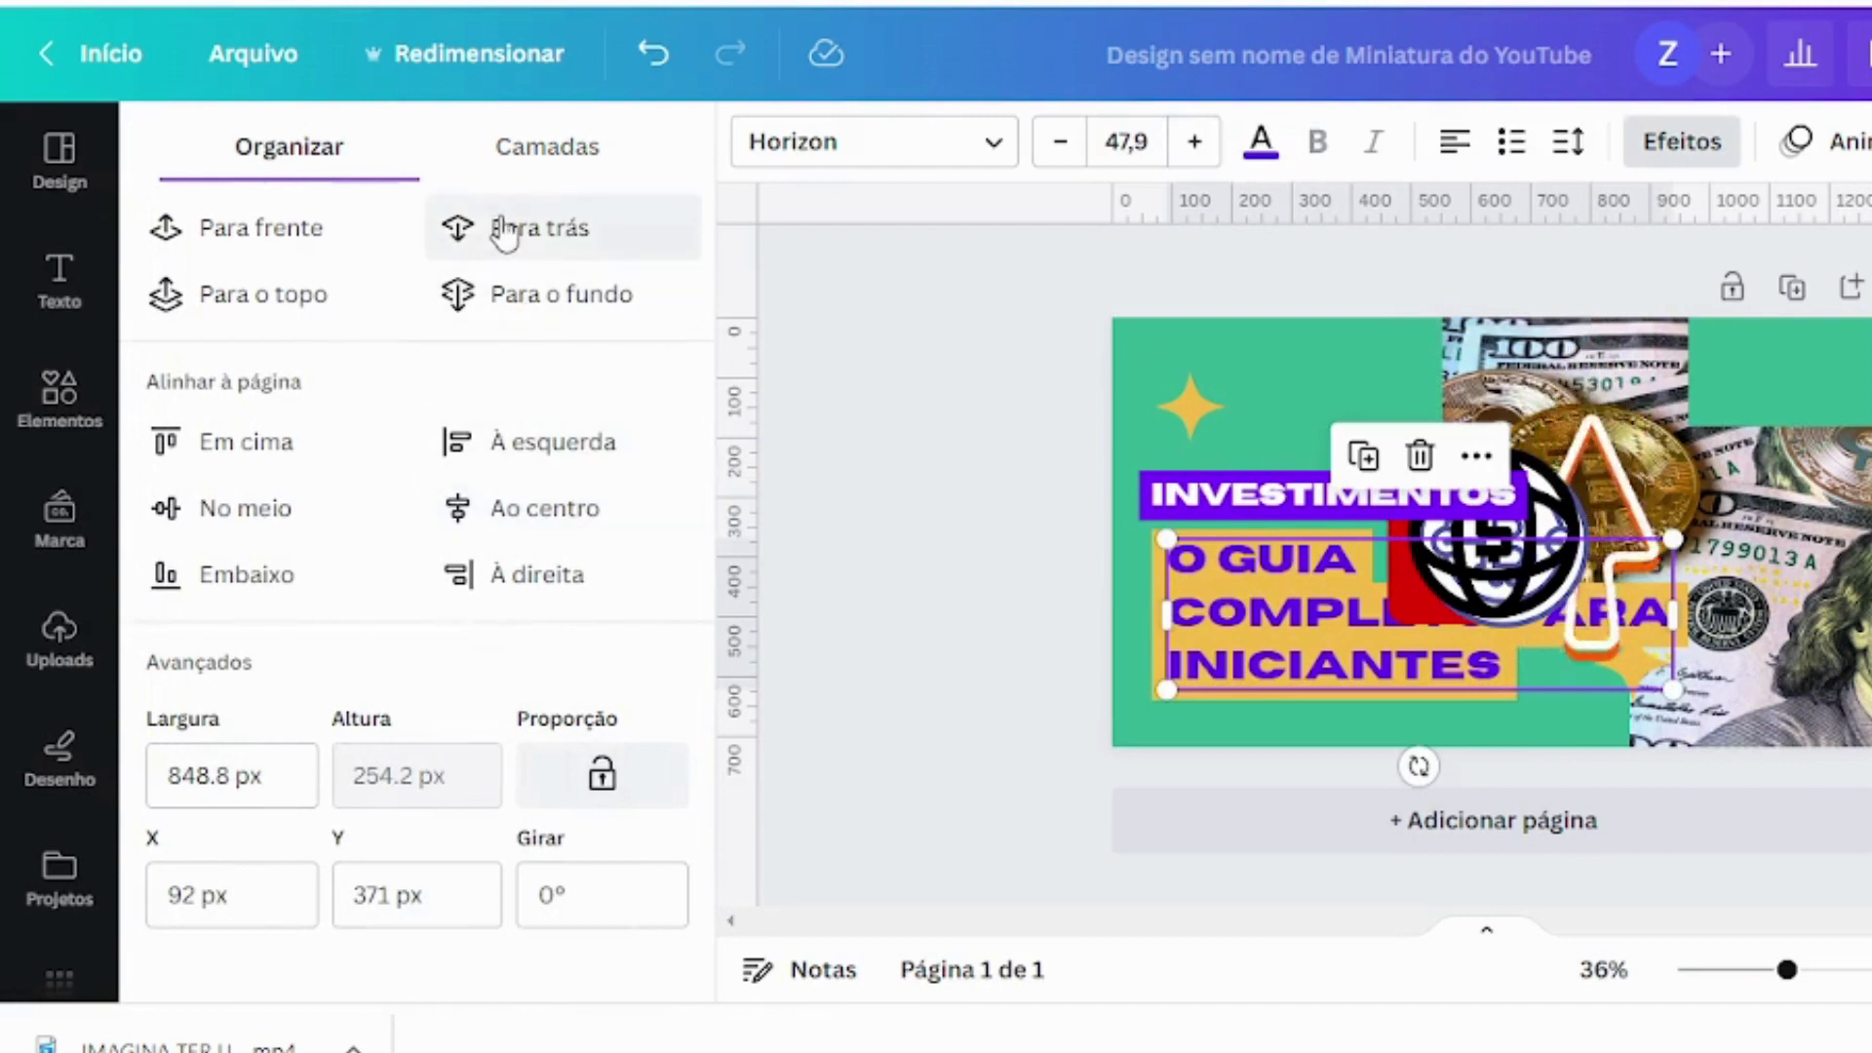
pyautogui.click(504, 232)
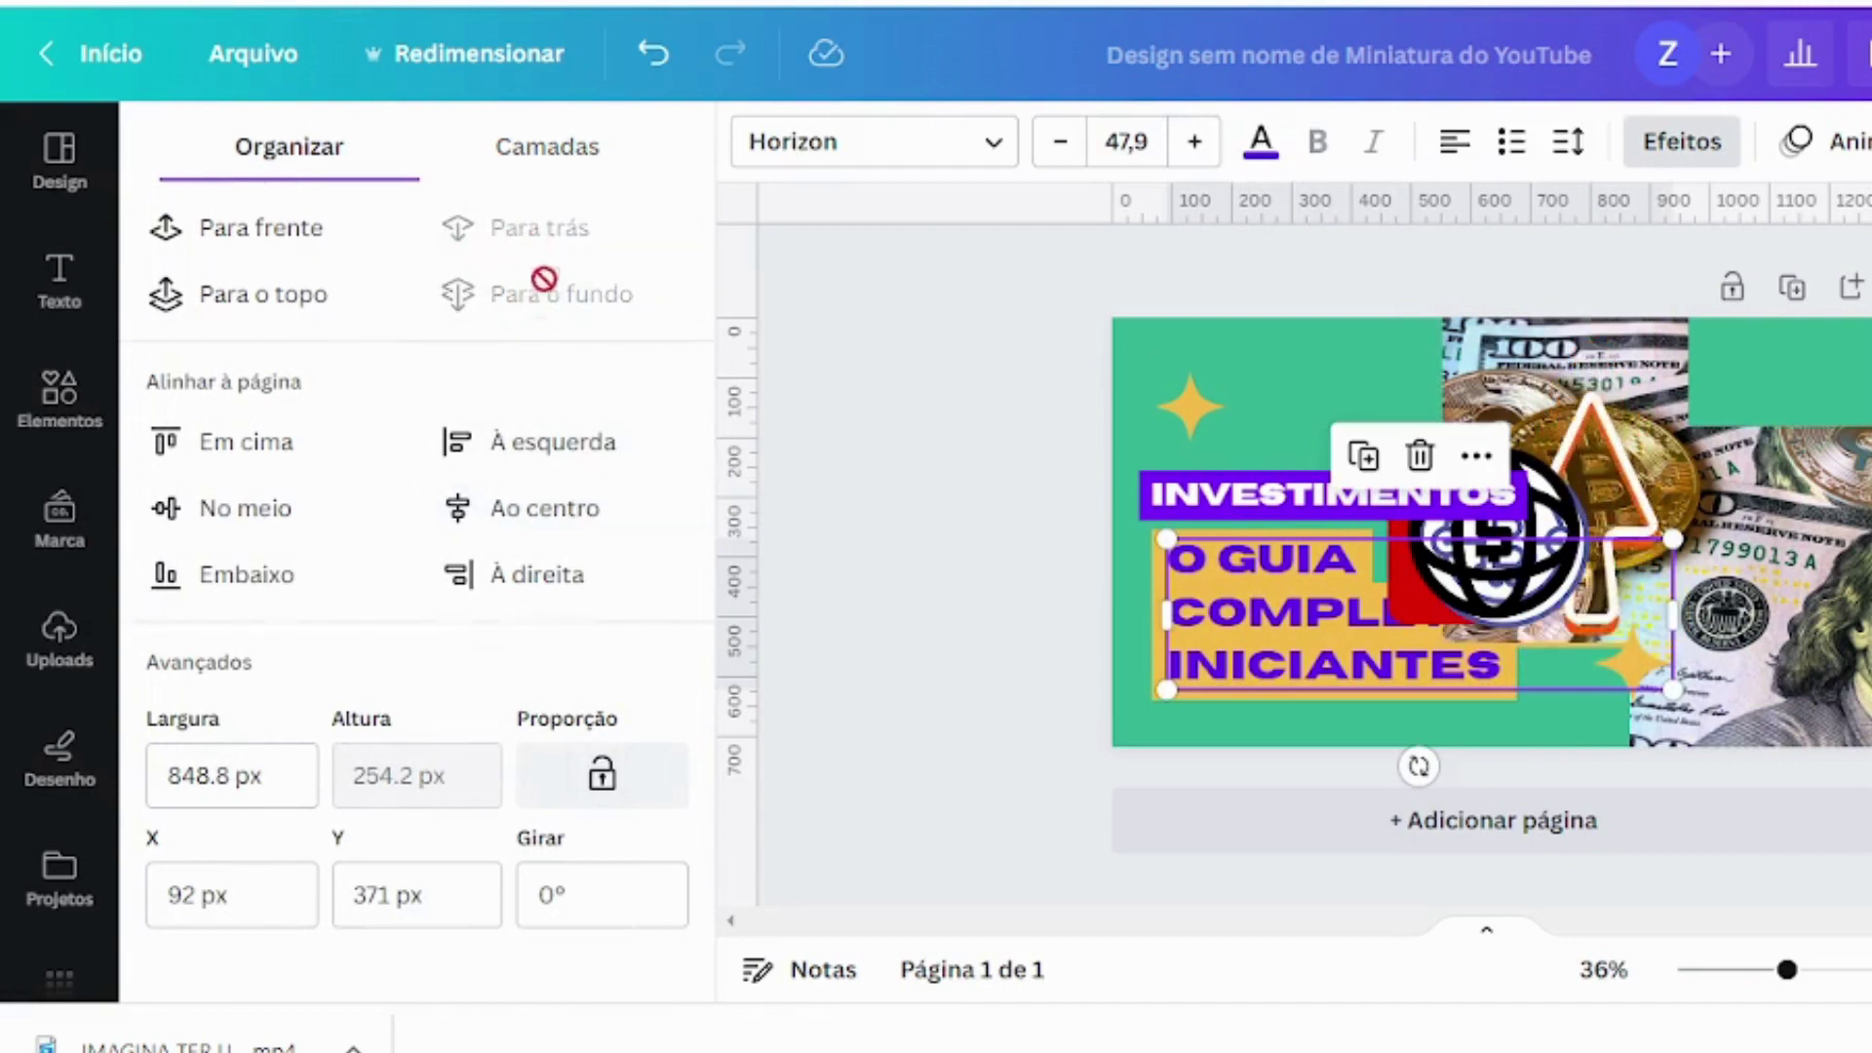
pyautogui.click(286, 239)
pyautogui.click(526, 148)
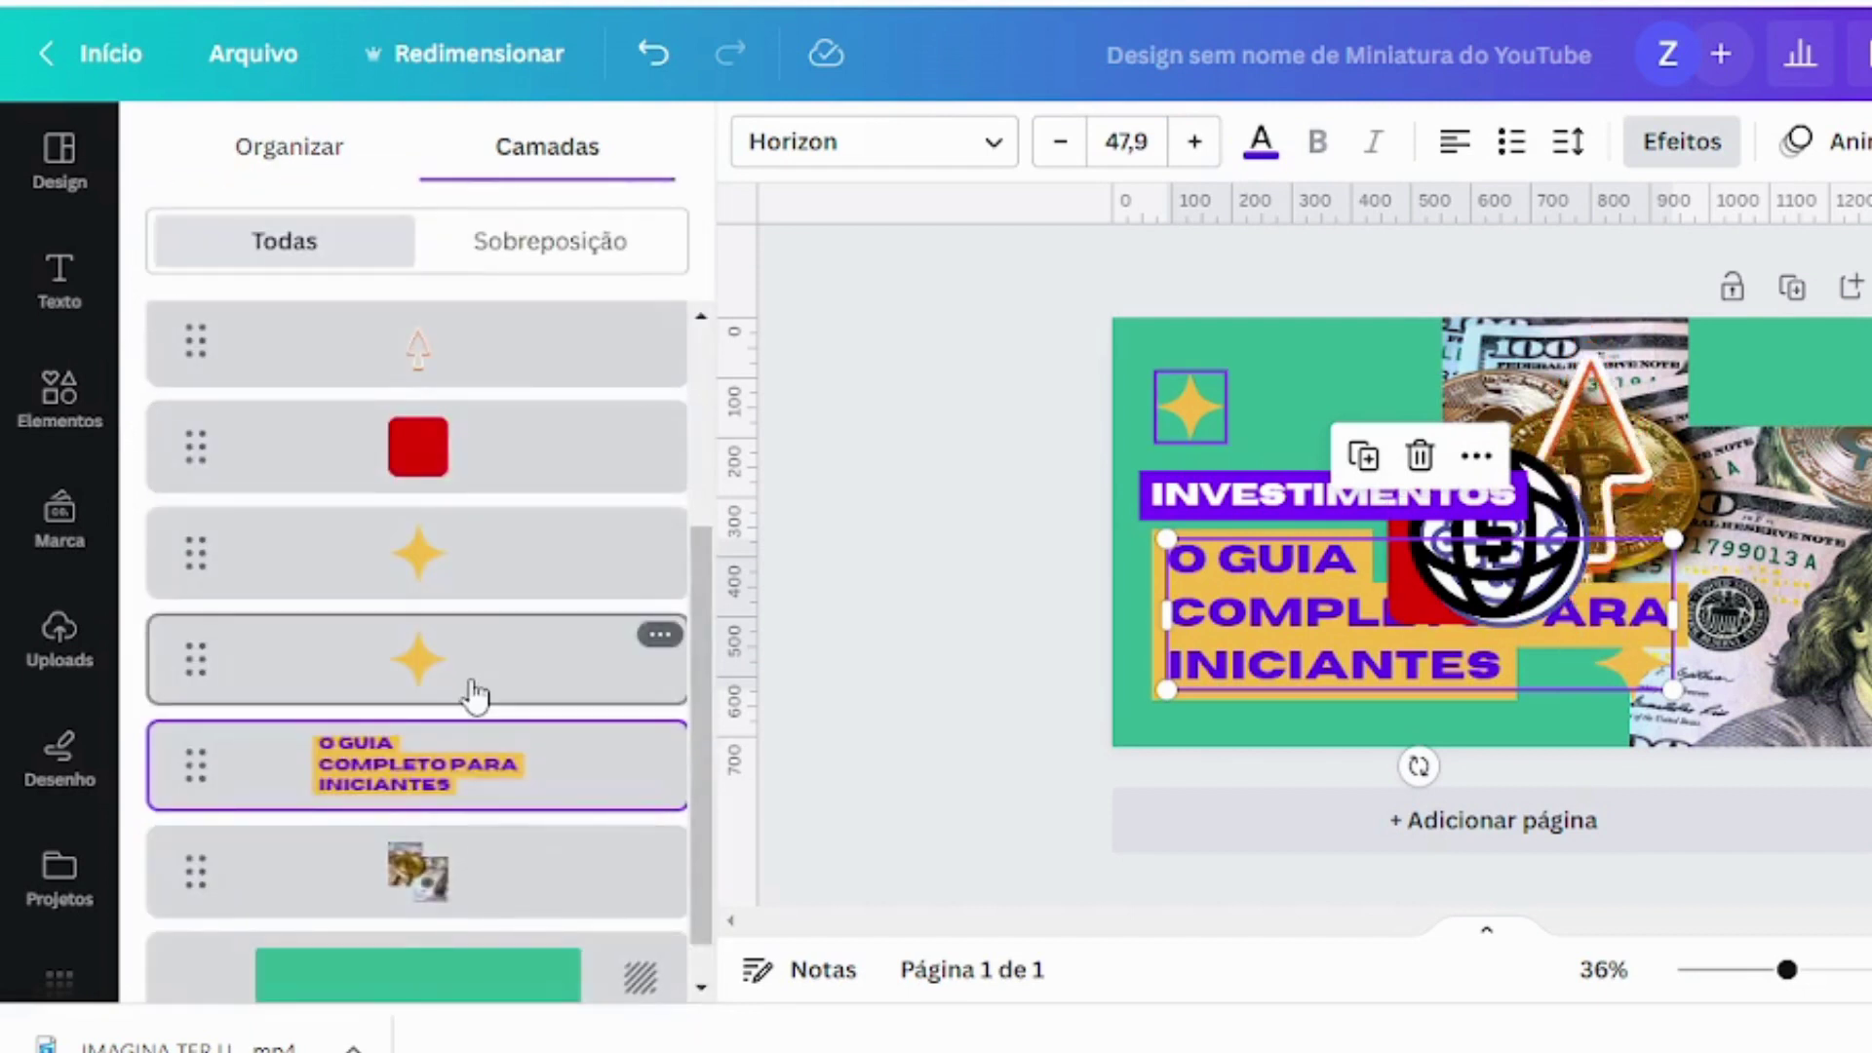
pyautogui.scroll(-1, 478, 673)
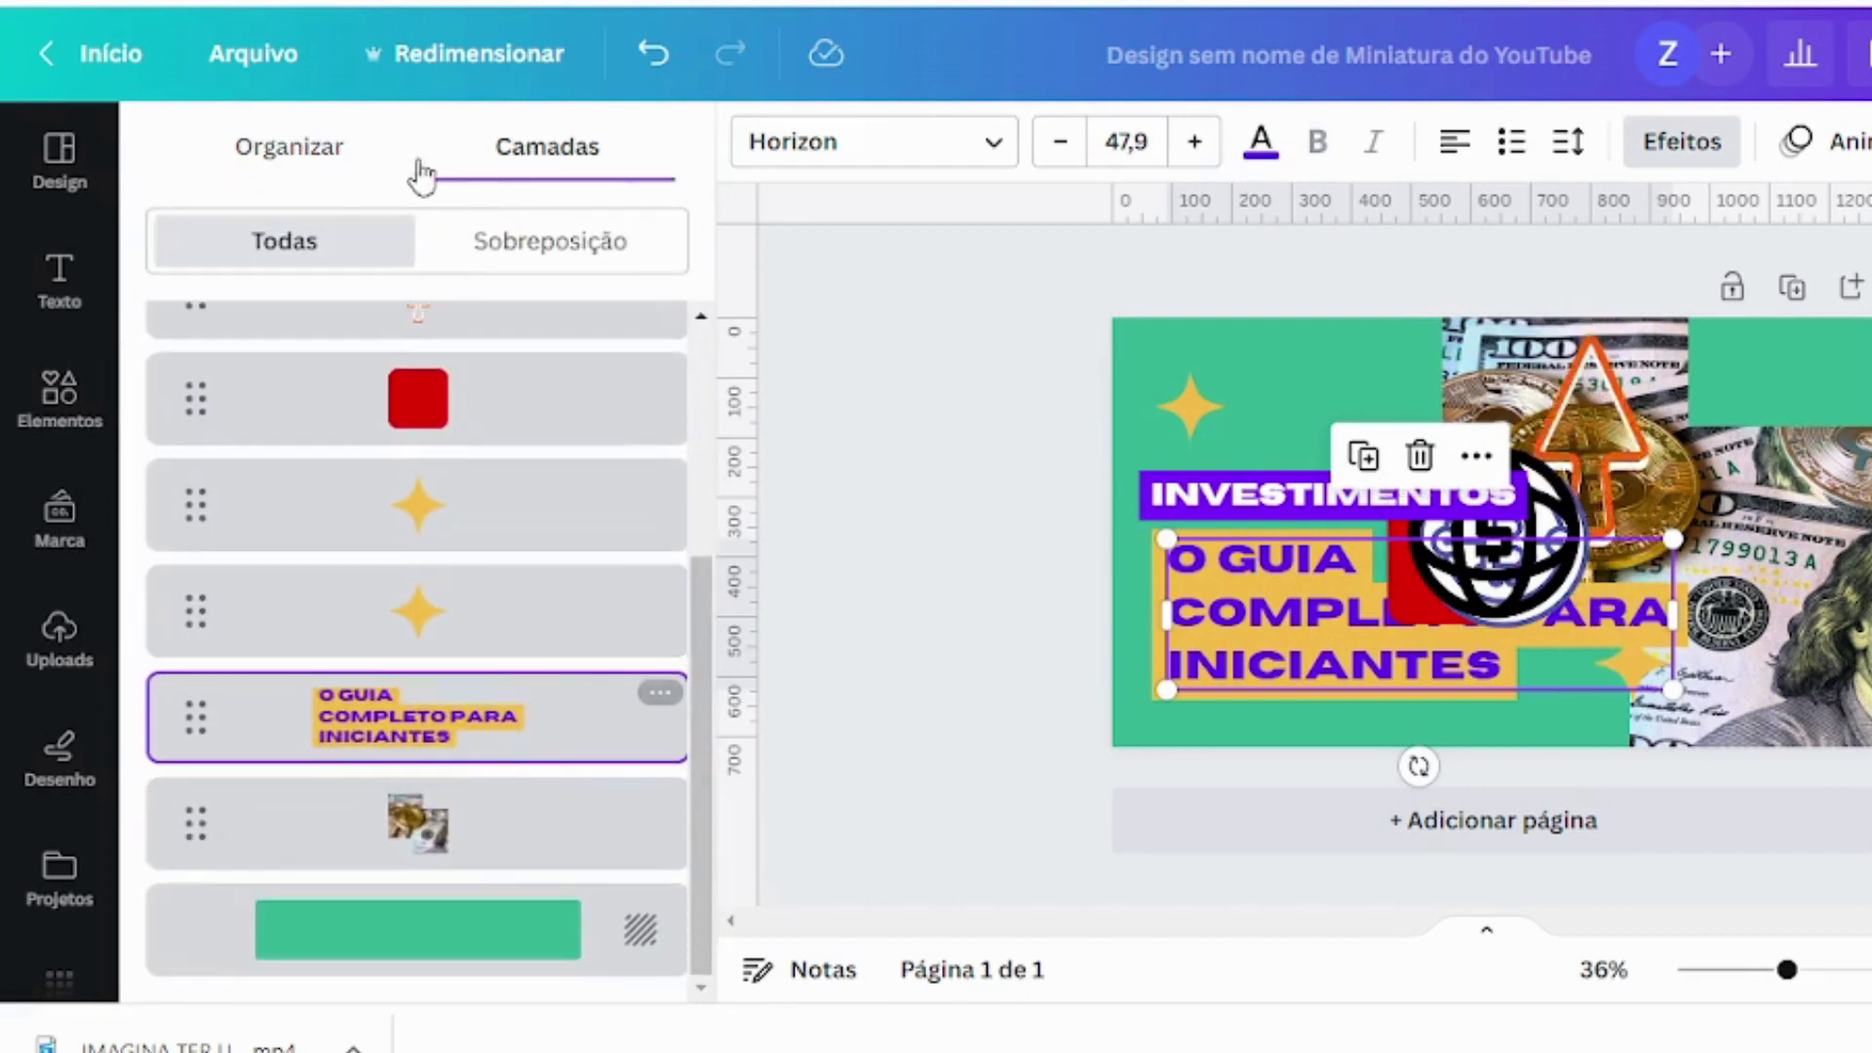
# Align the guide title to the page's vertical middle, to its right edge, and finally to its bottom edge
pyautogui.click(292, 148)
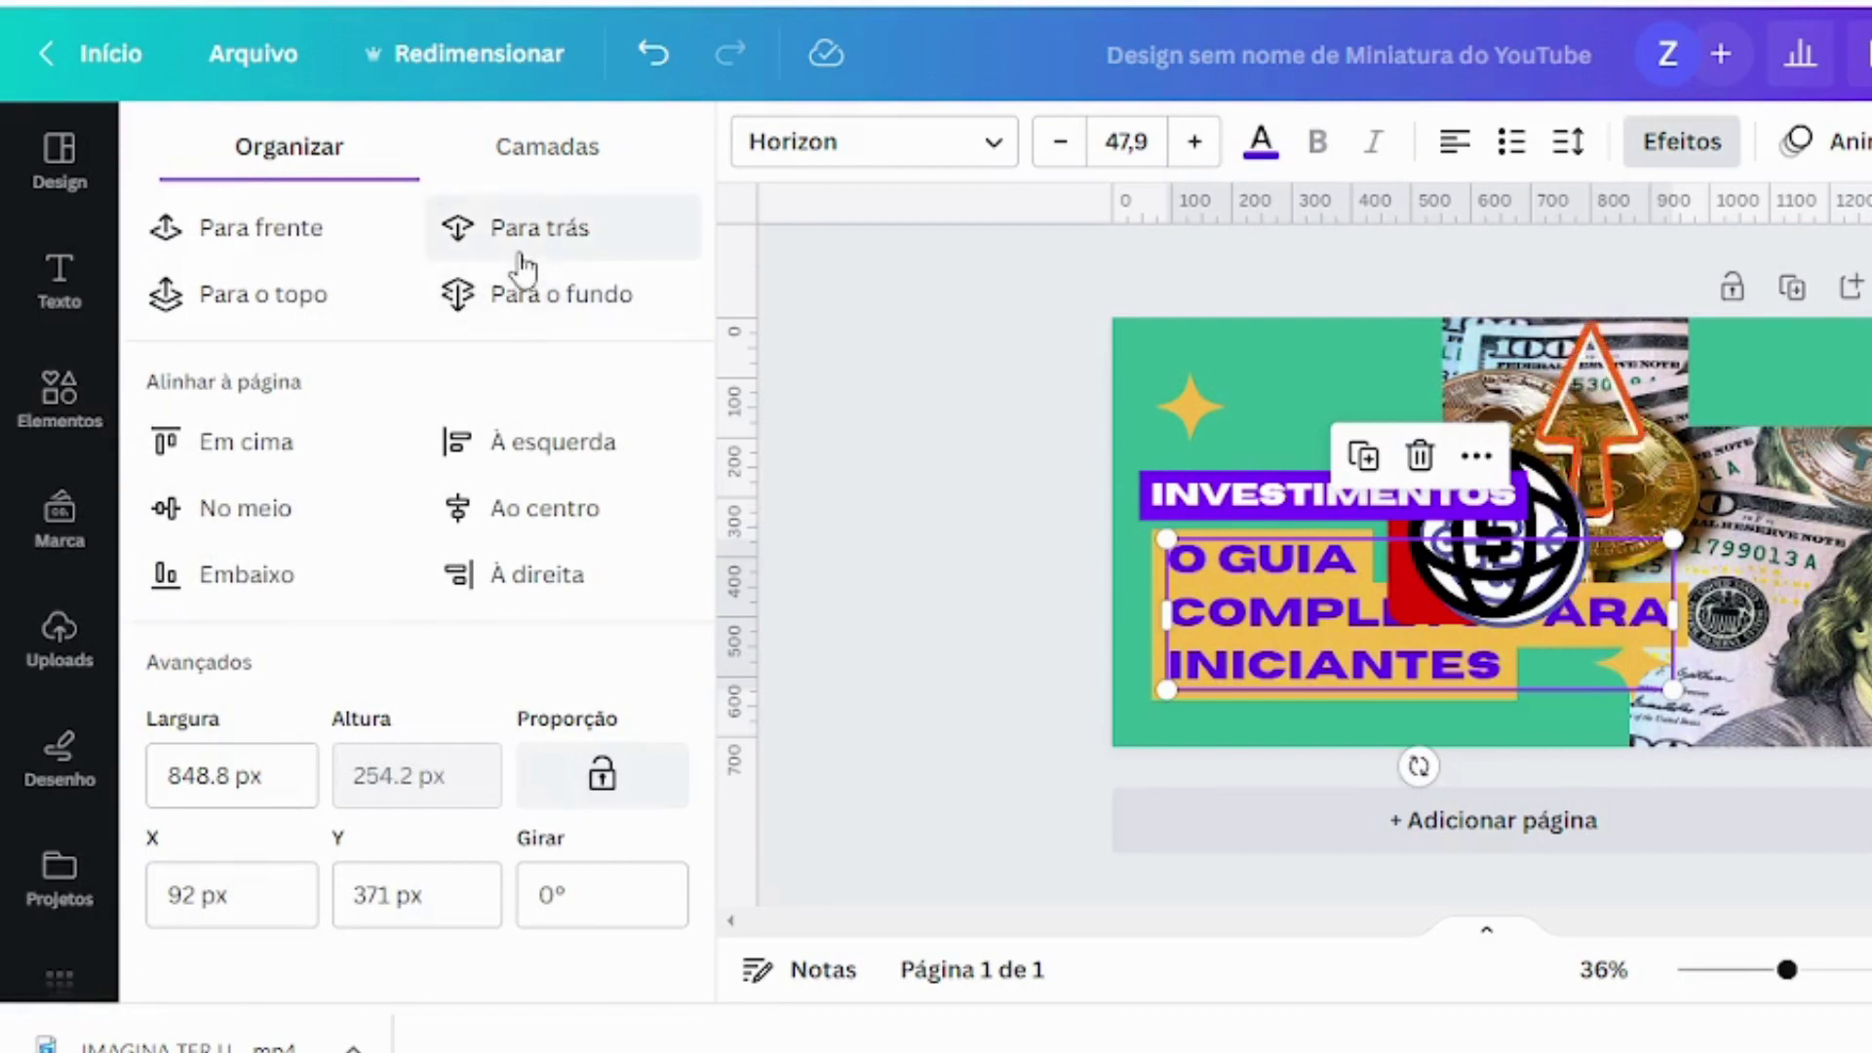
pyautogui.click(252, 509)
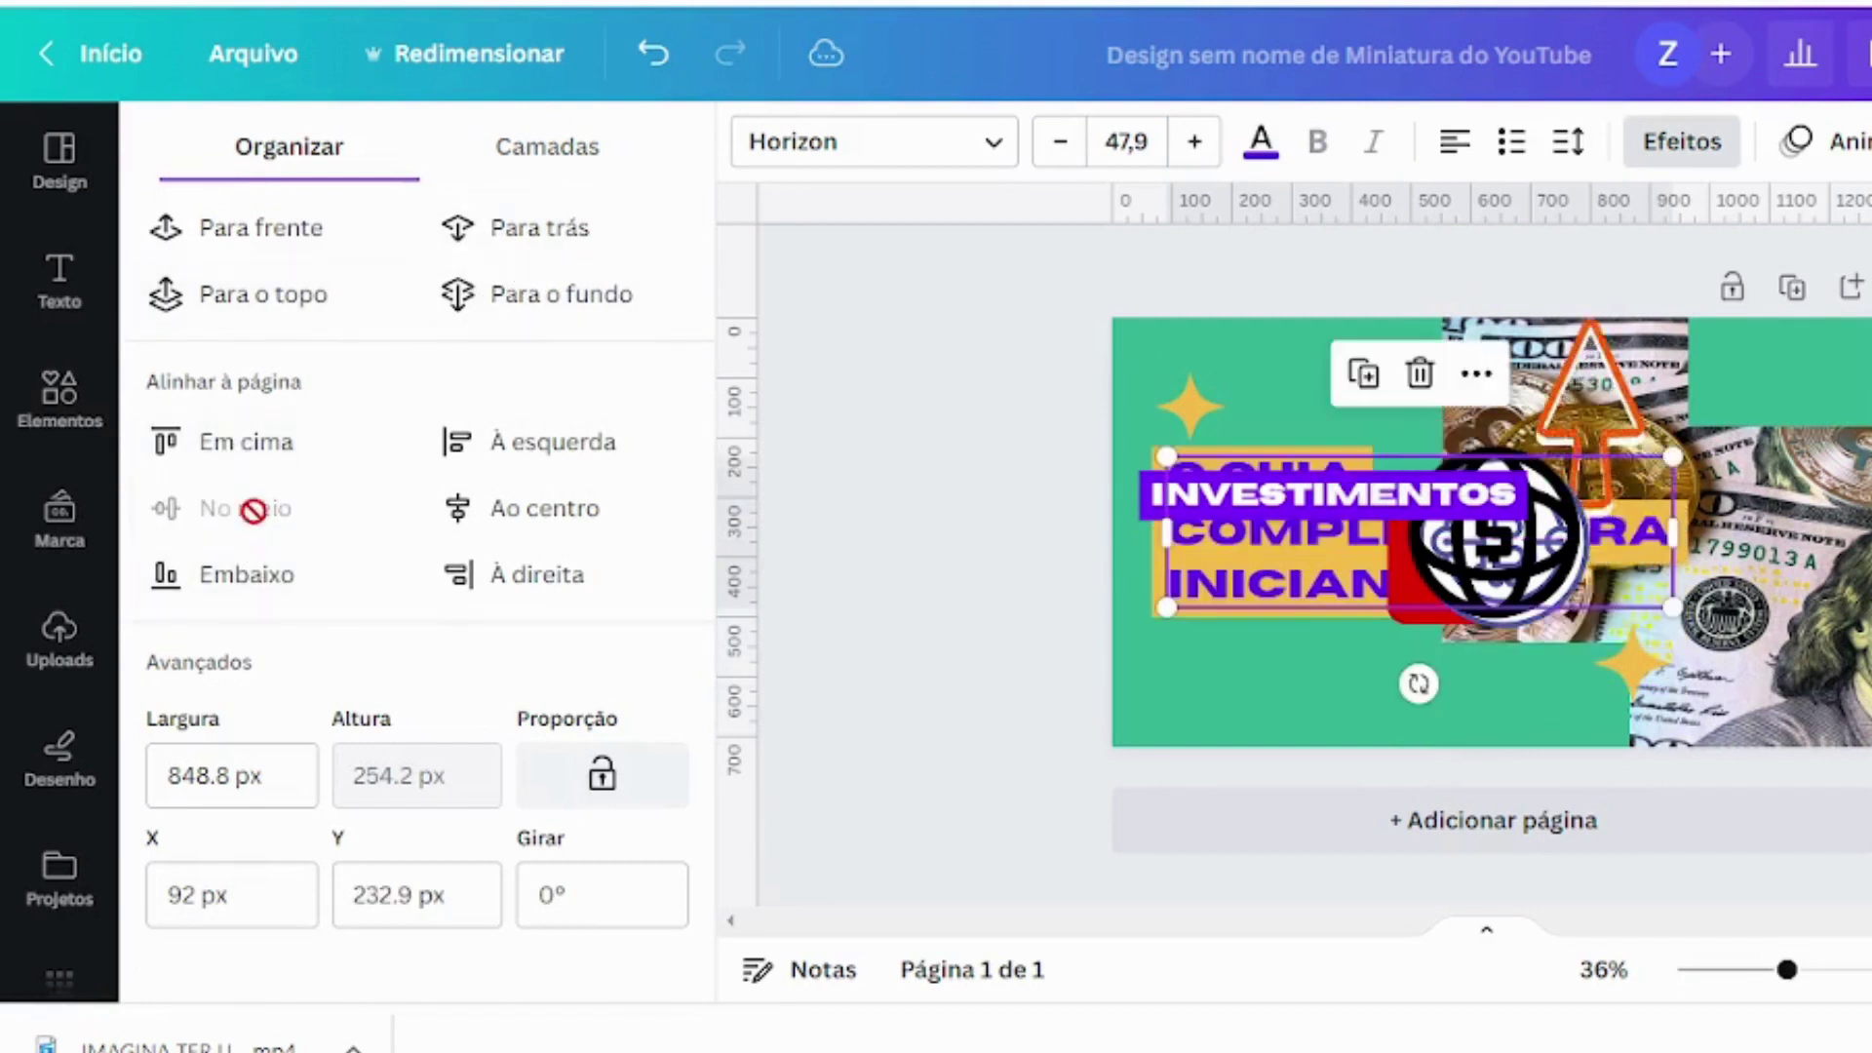
pyautogui.click(554, 574)
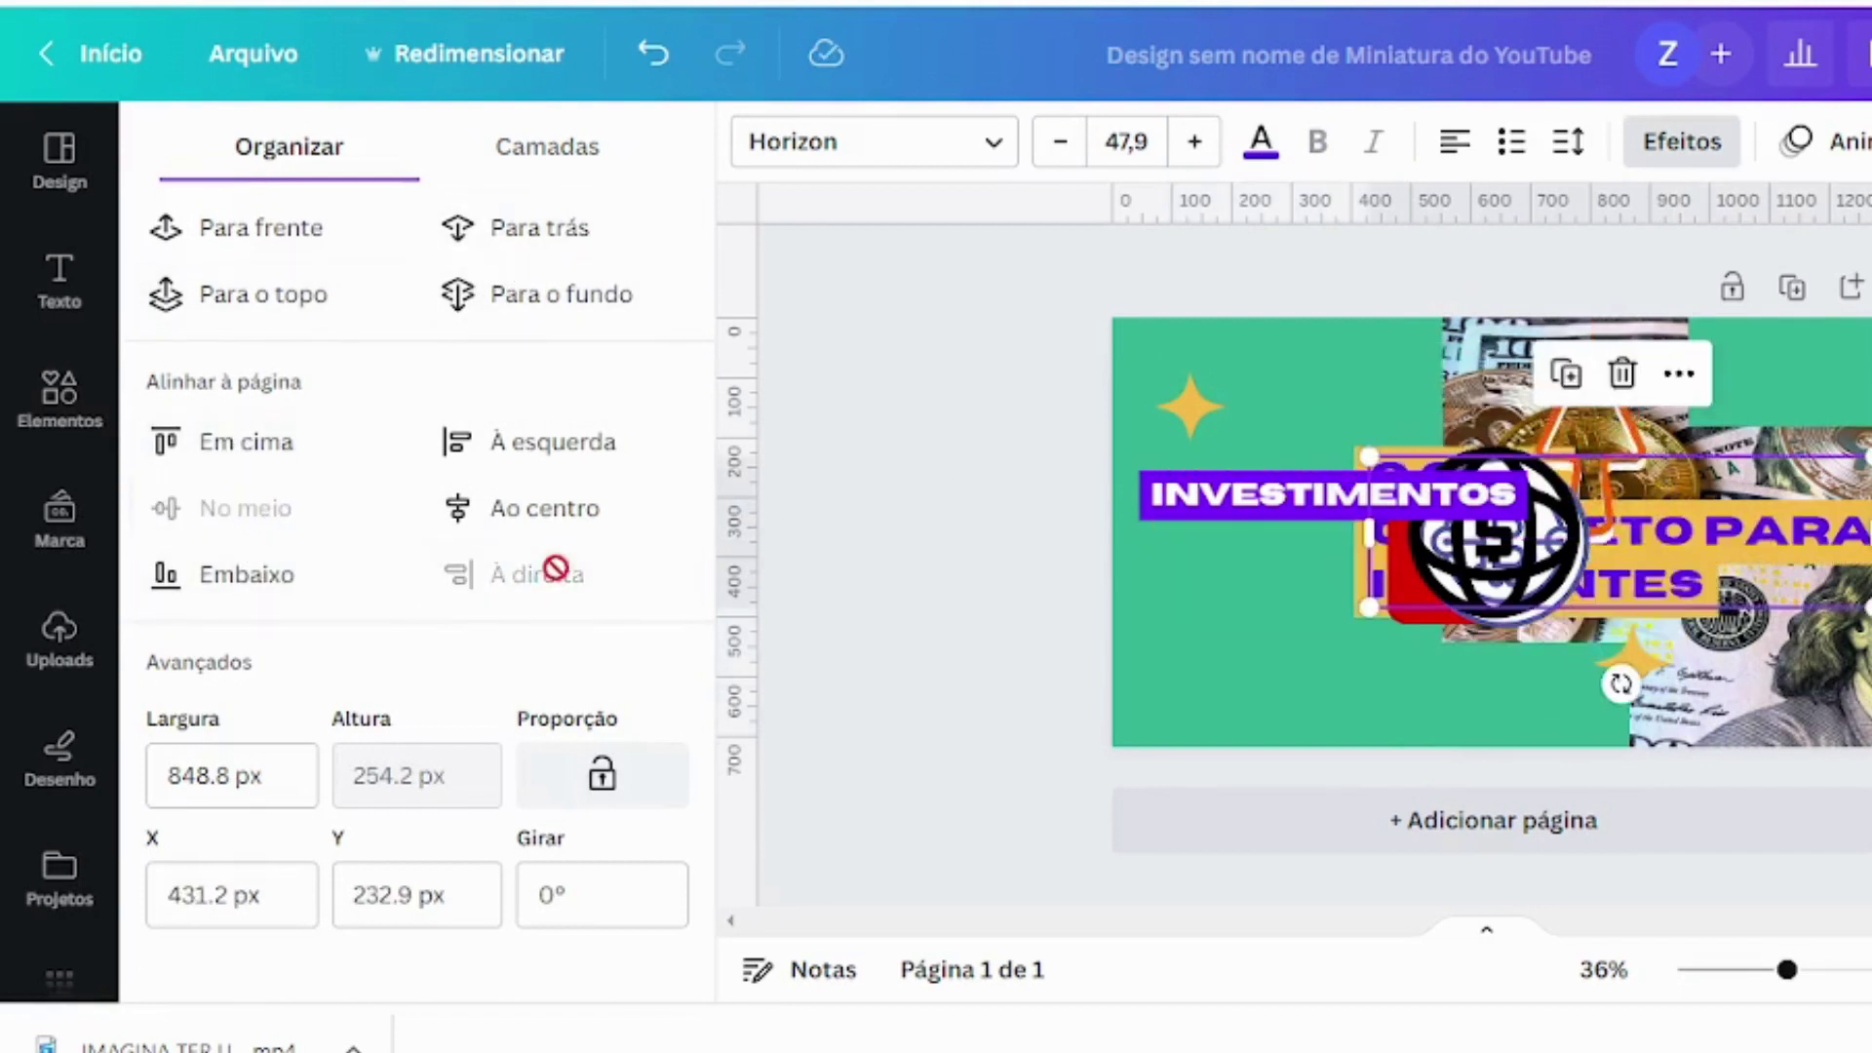
pyautogui.click(254, 577)
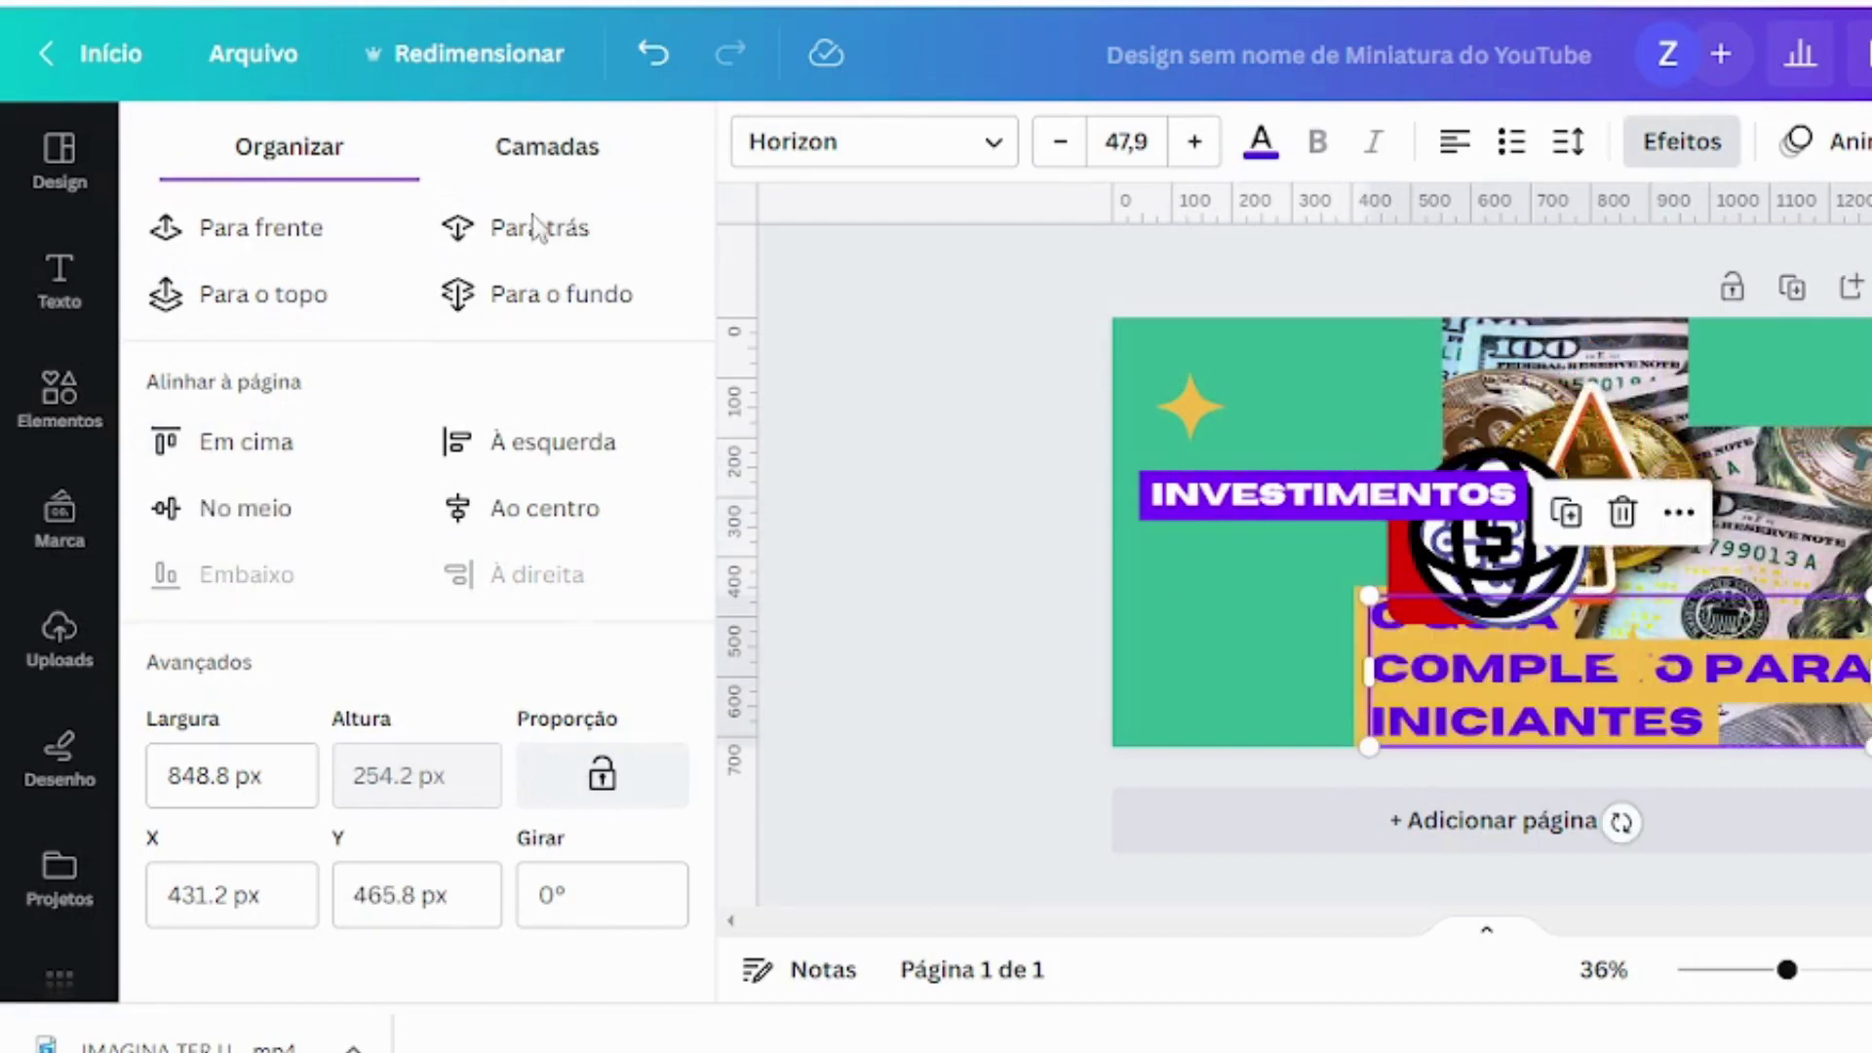
# Reorder the layers so the dollar globe and the round bitcoin graphic both sit below the arrow, with the globe beneath the bitcoin
pyautogui.click(533, 167)
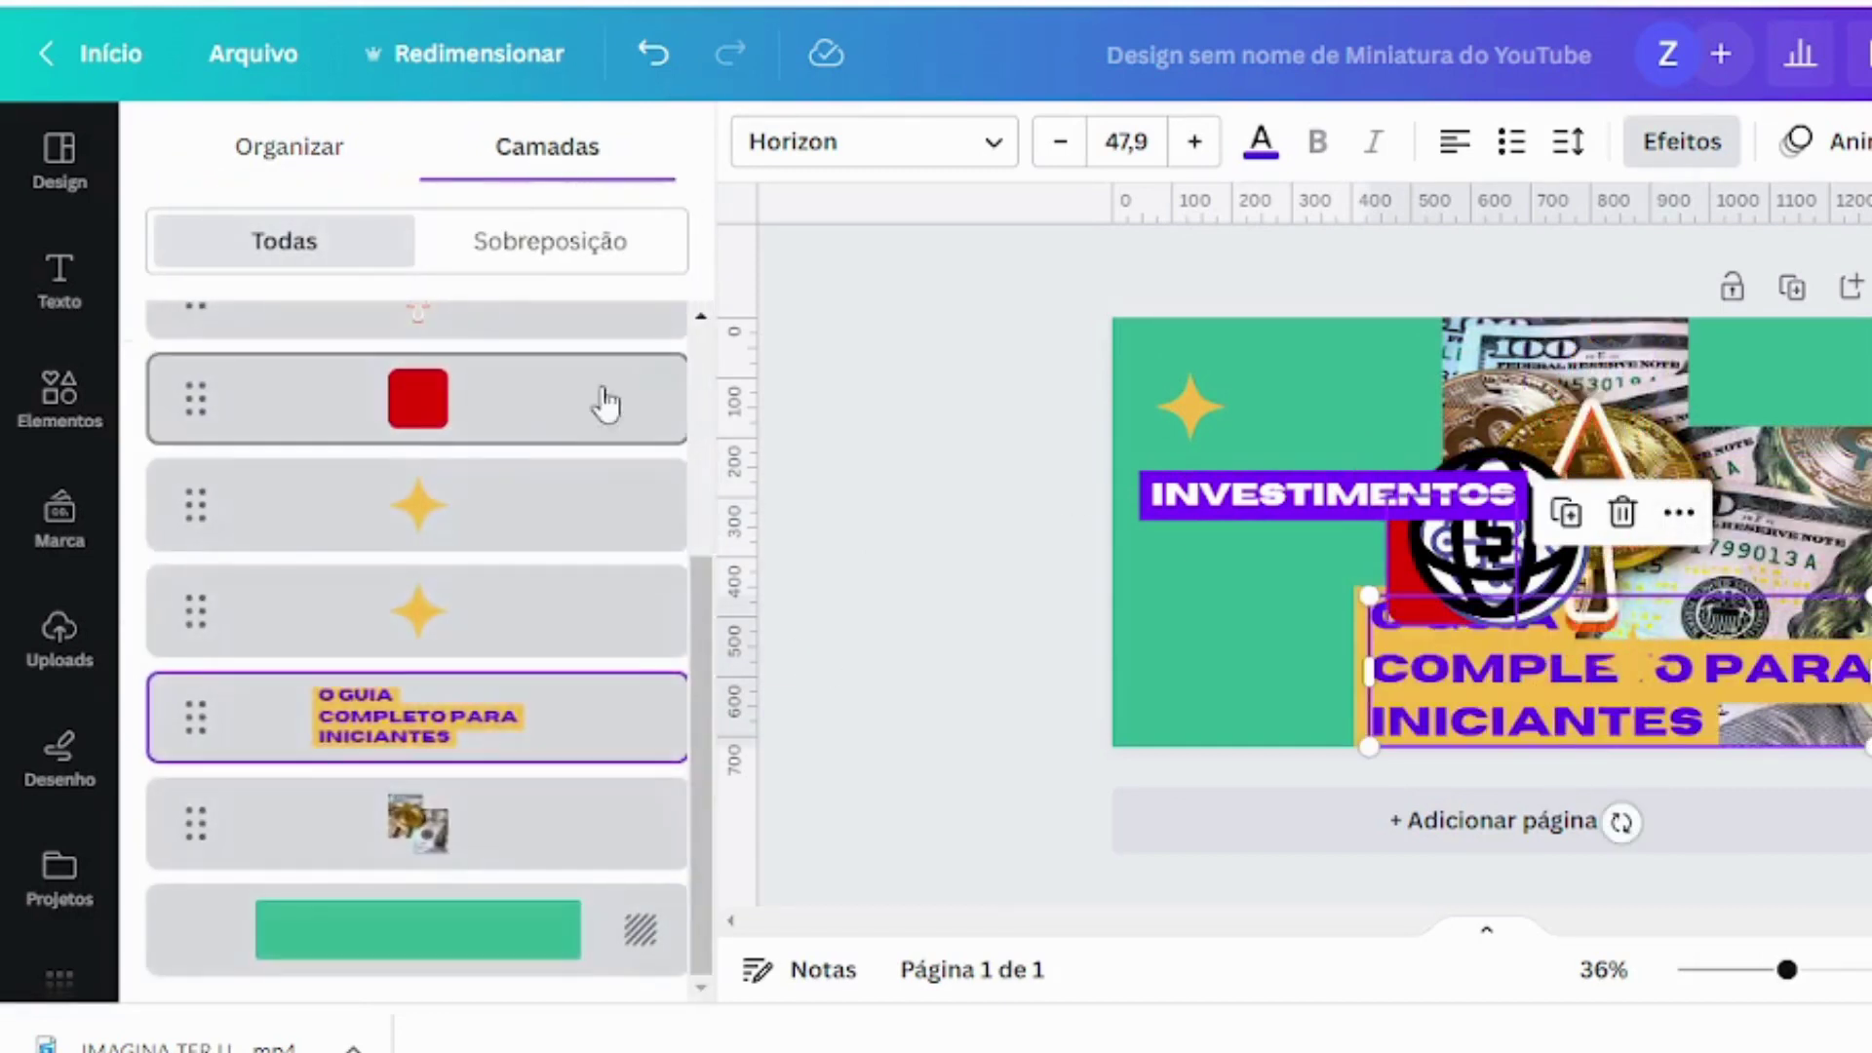
pyautogui.scroll(4, 531, 512)
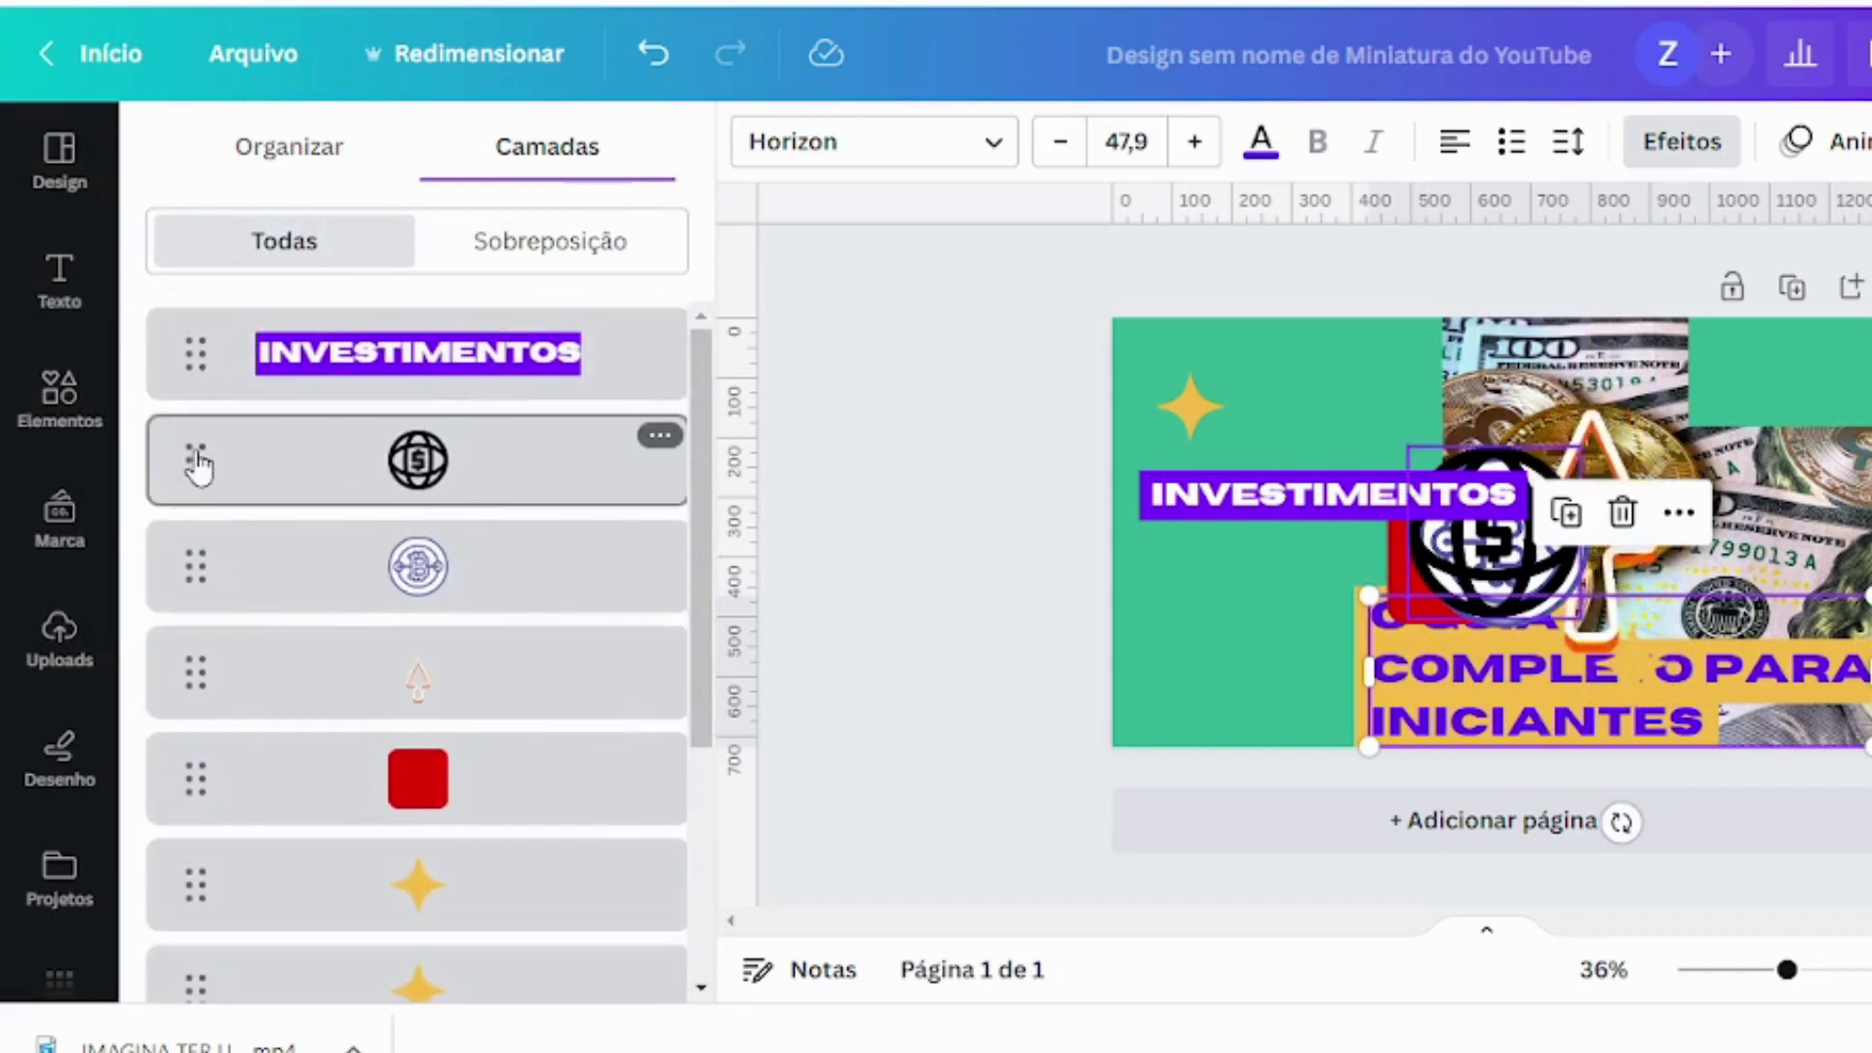
pyautogui.moveTo(198, 466); pyautogui.dragTo(215, 673)
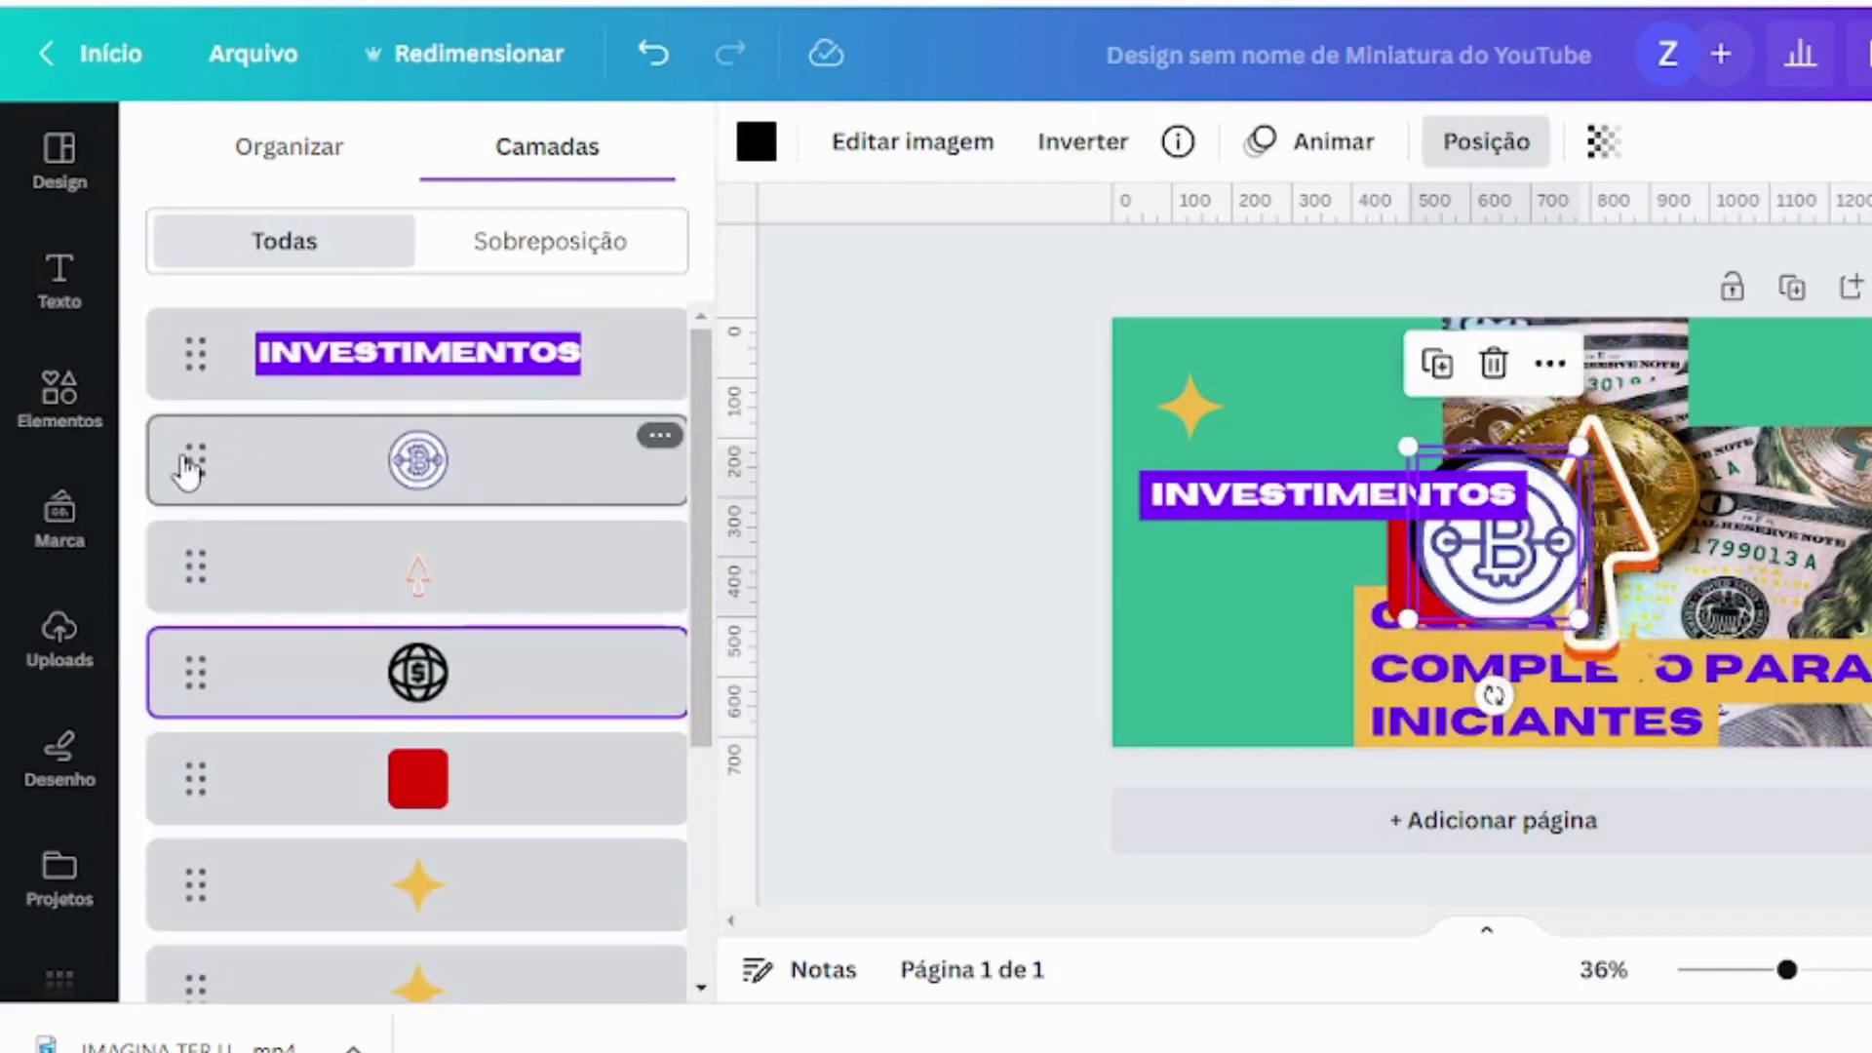
pyautogui.moveTo(188, 471); pyautogui.dragTo(276, 581)
pyautogui.scroll(-4, 293, 575)
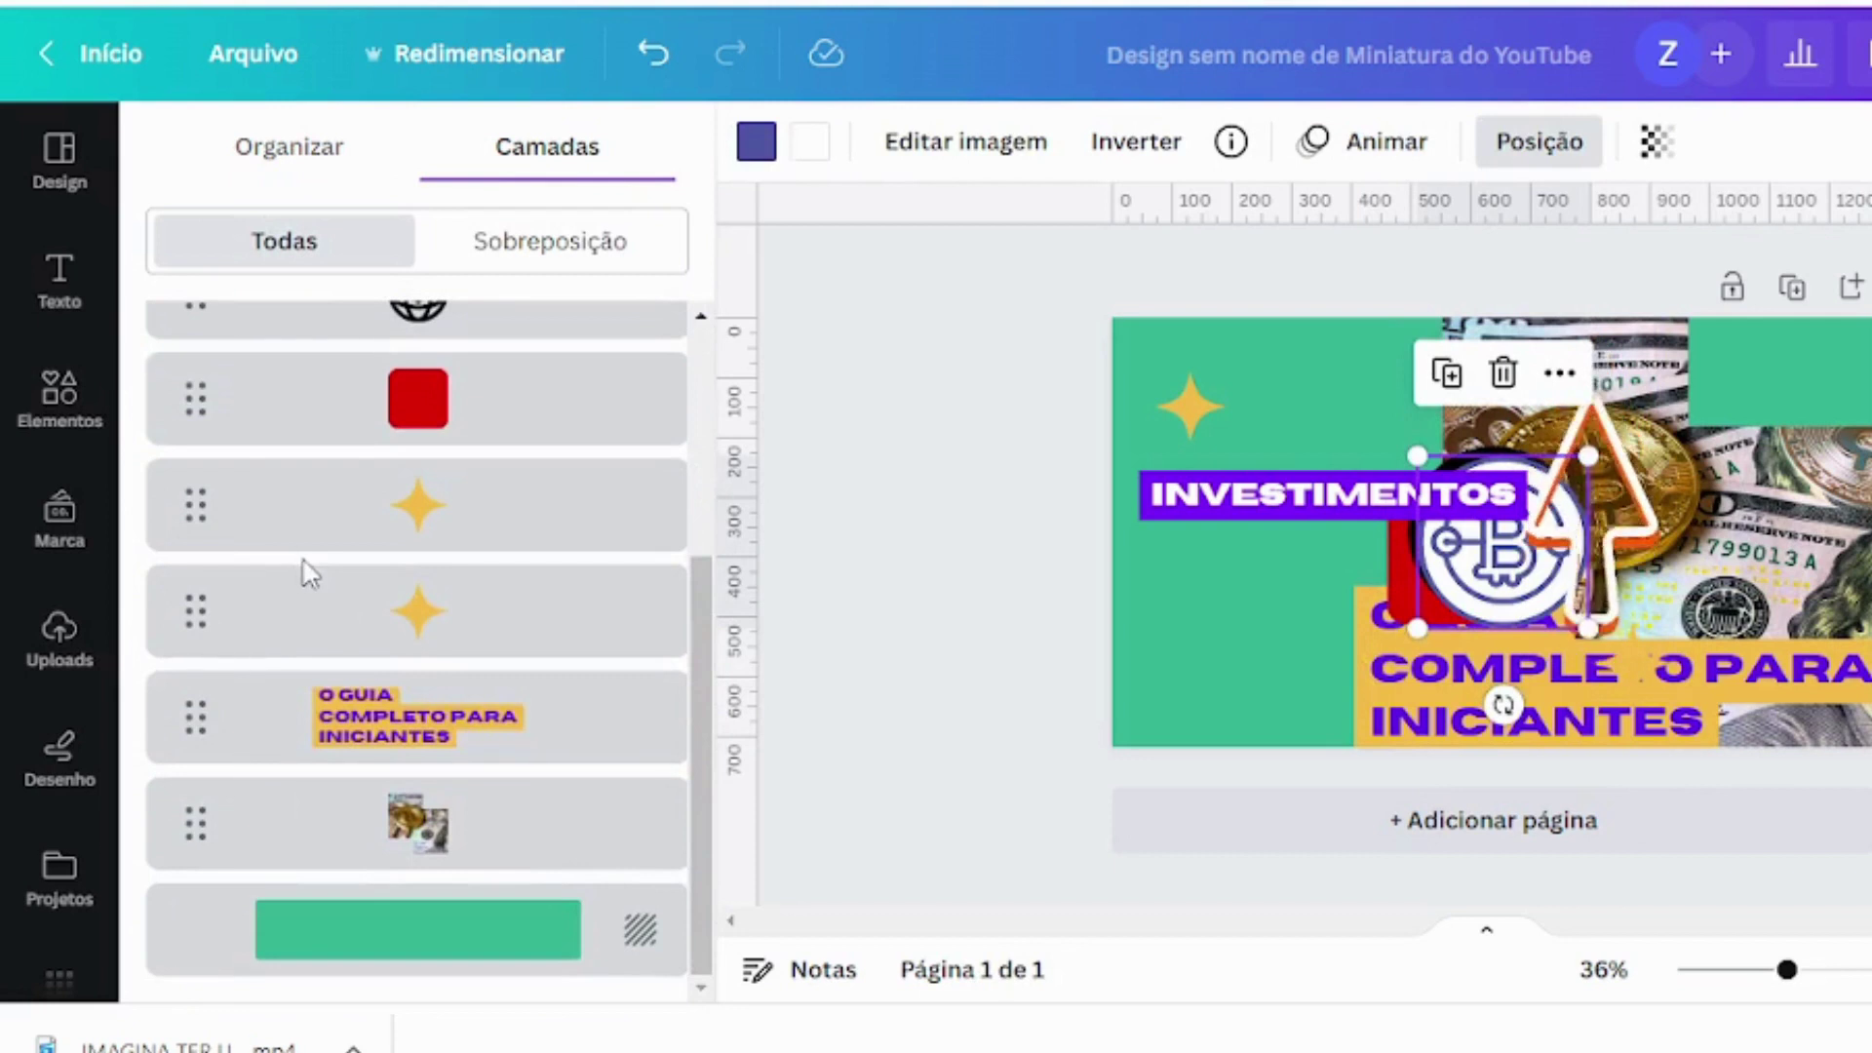
pyautogui.scroll(4, 310, 573)
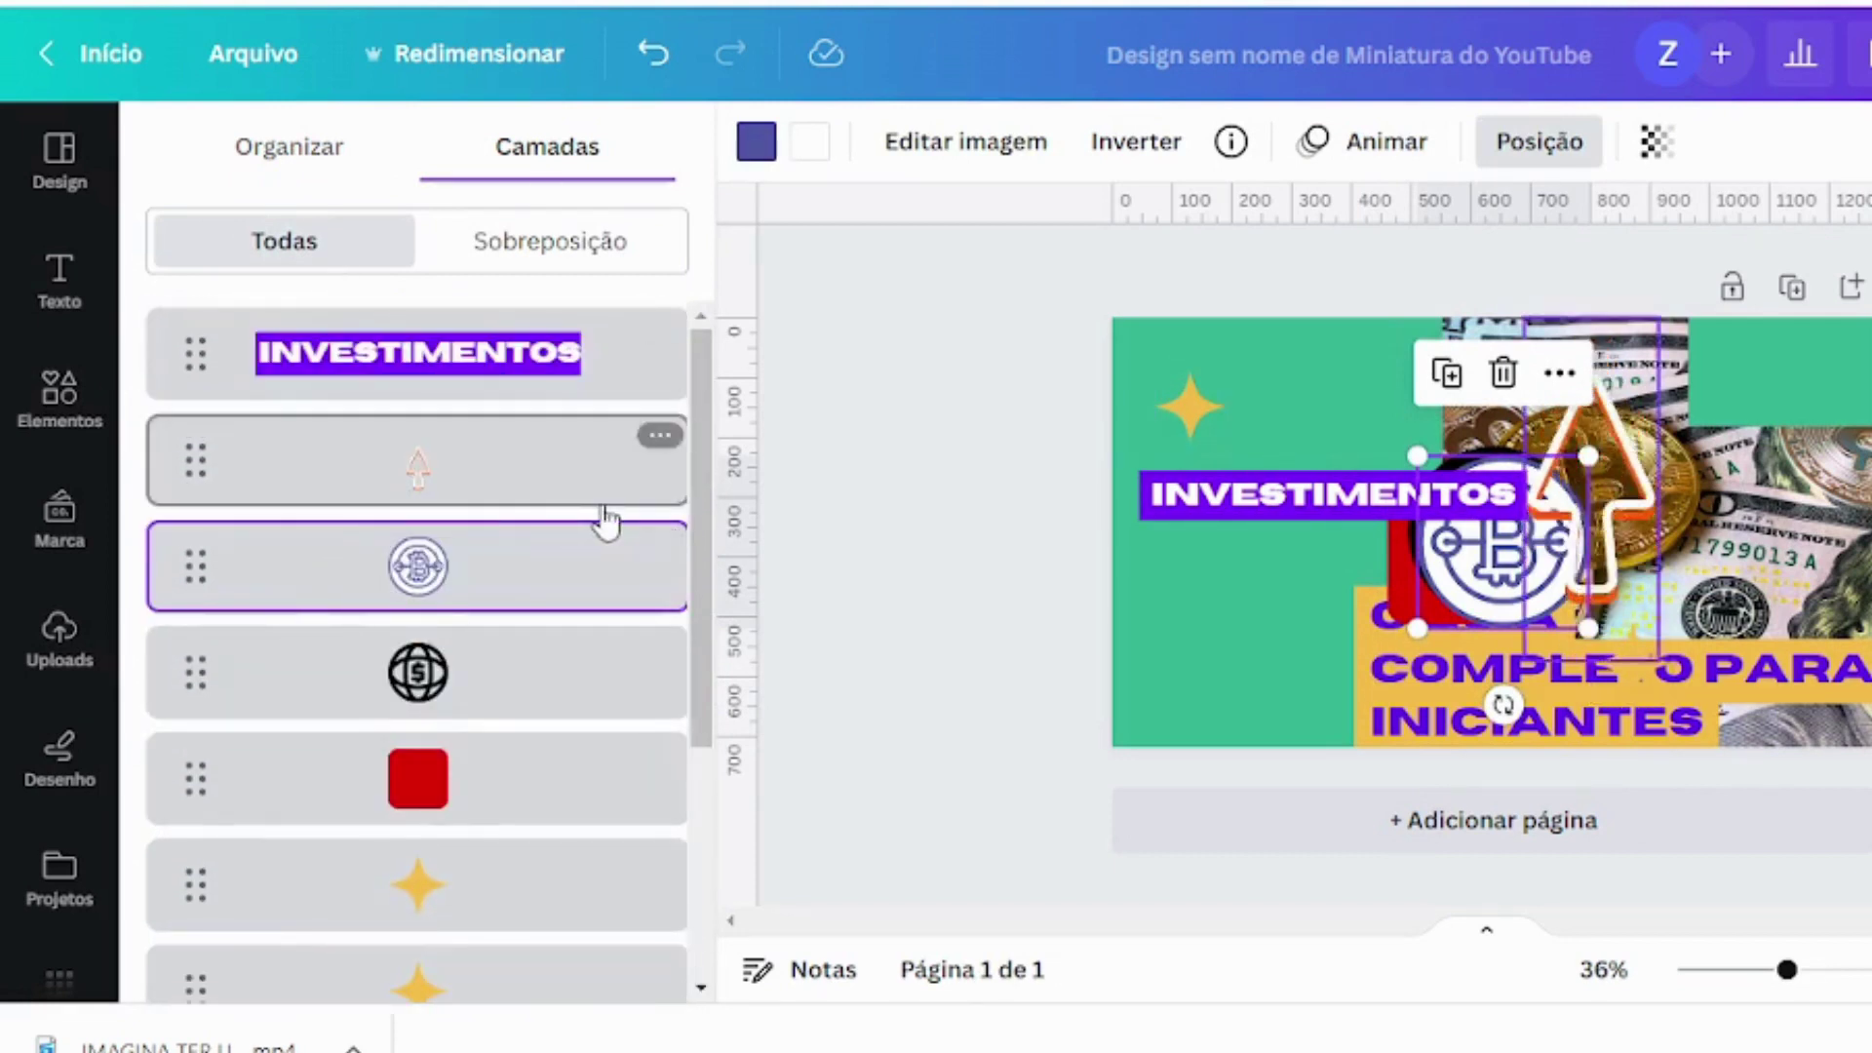
# Lock the arrow's layer
pyautogui.click(585, 468)
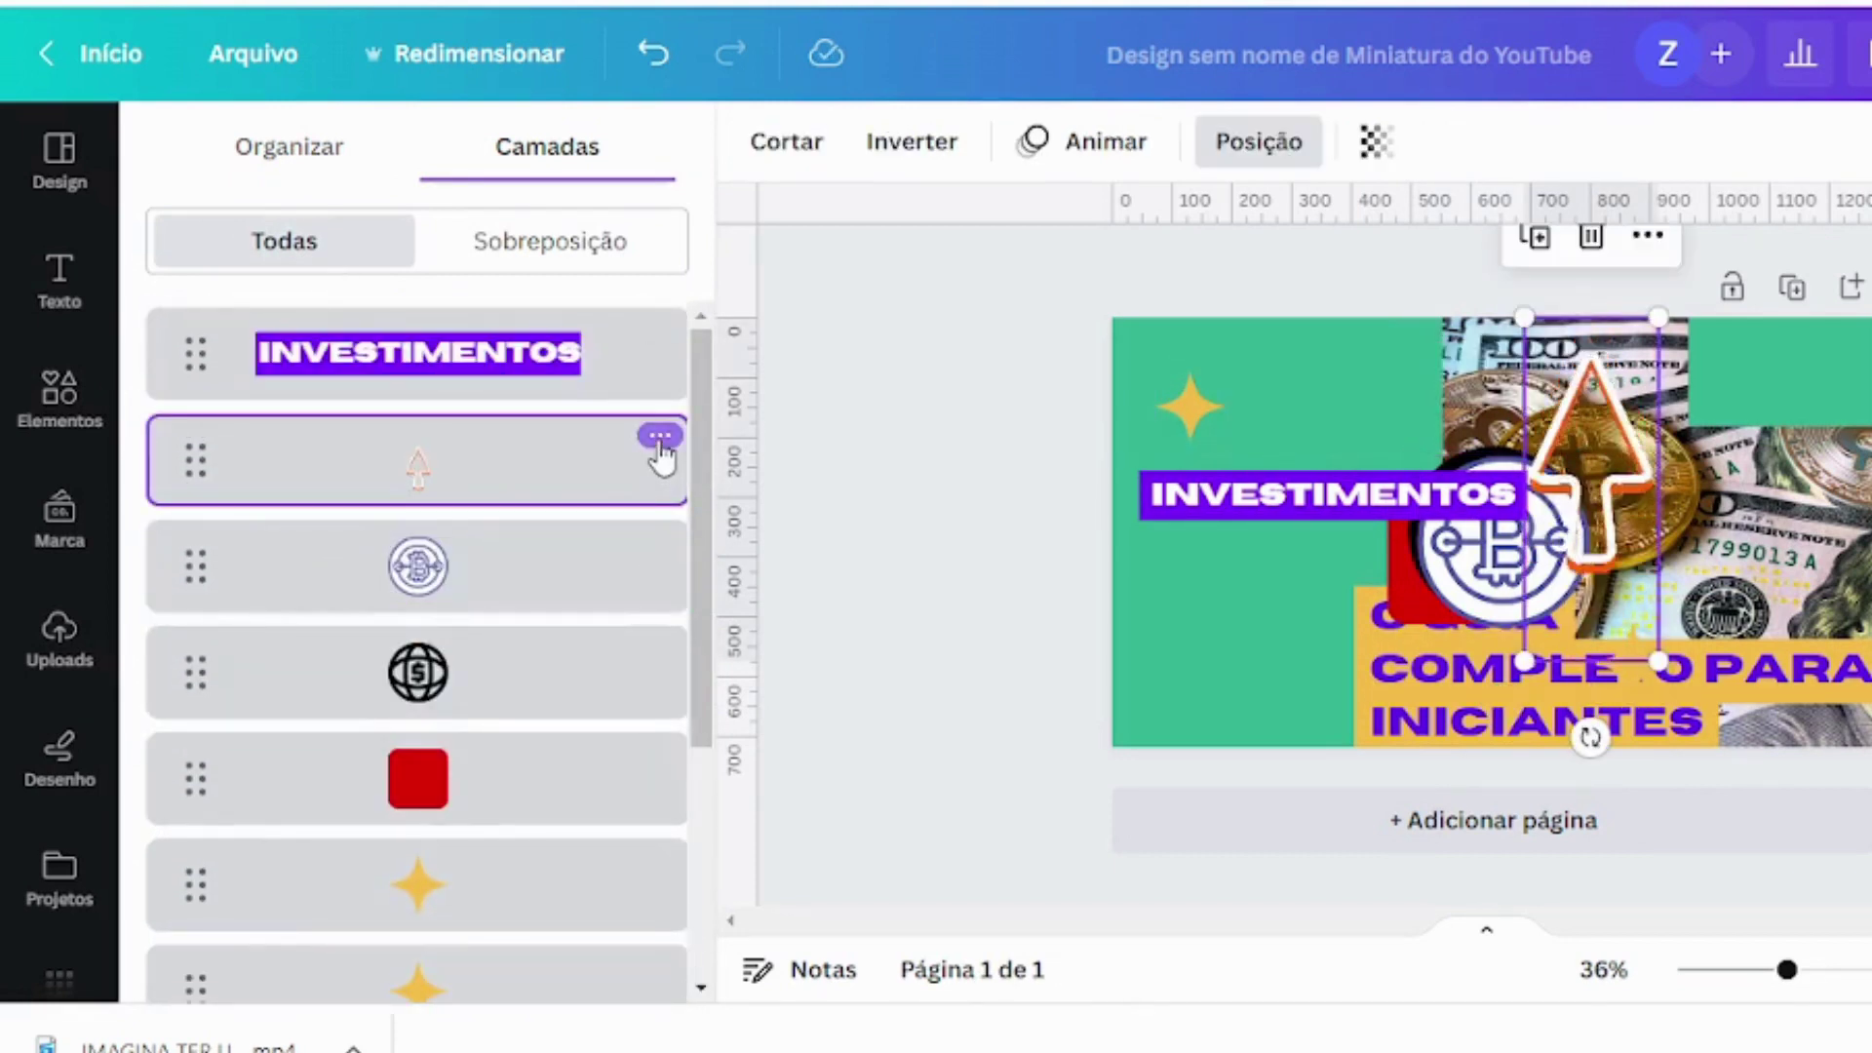
pyautogui.click(659, 439)
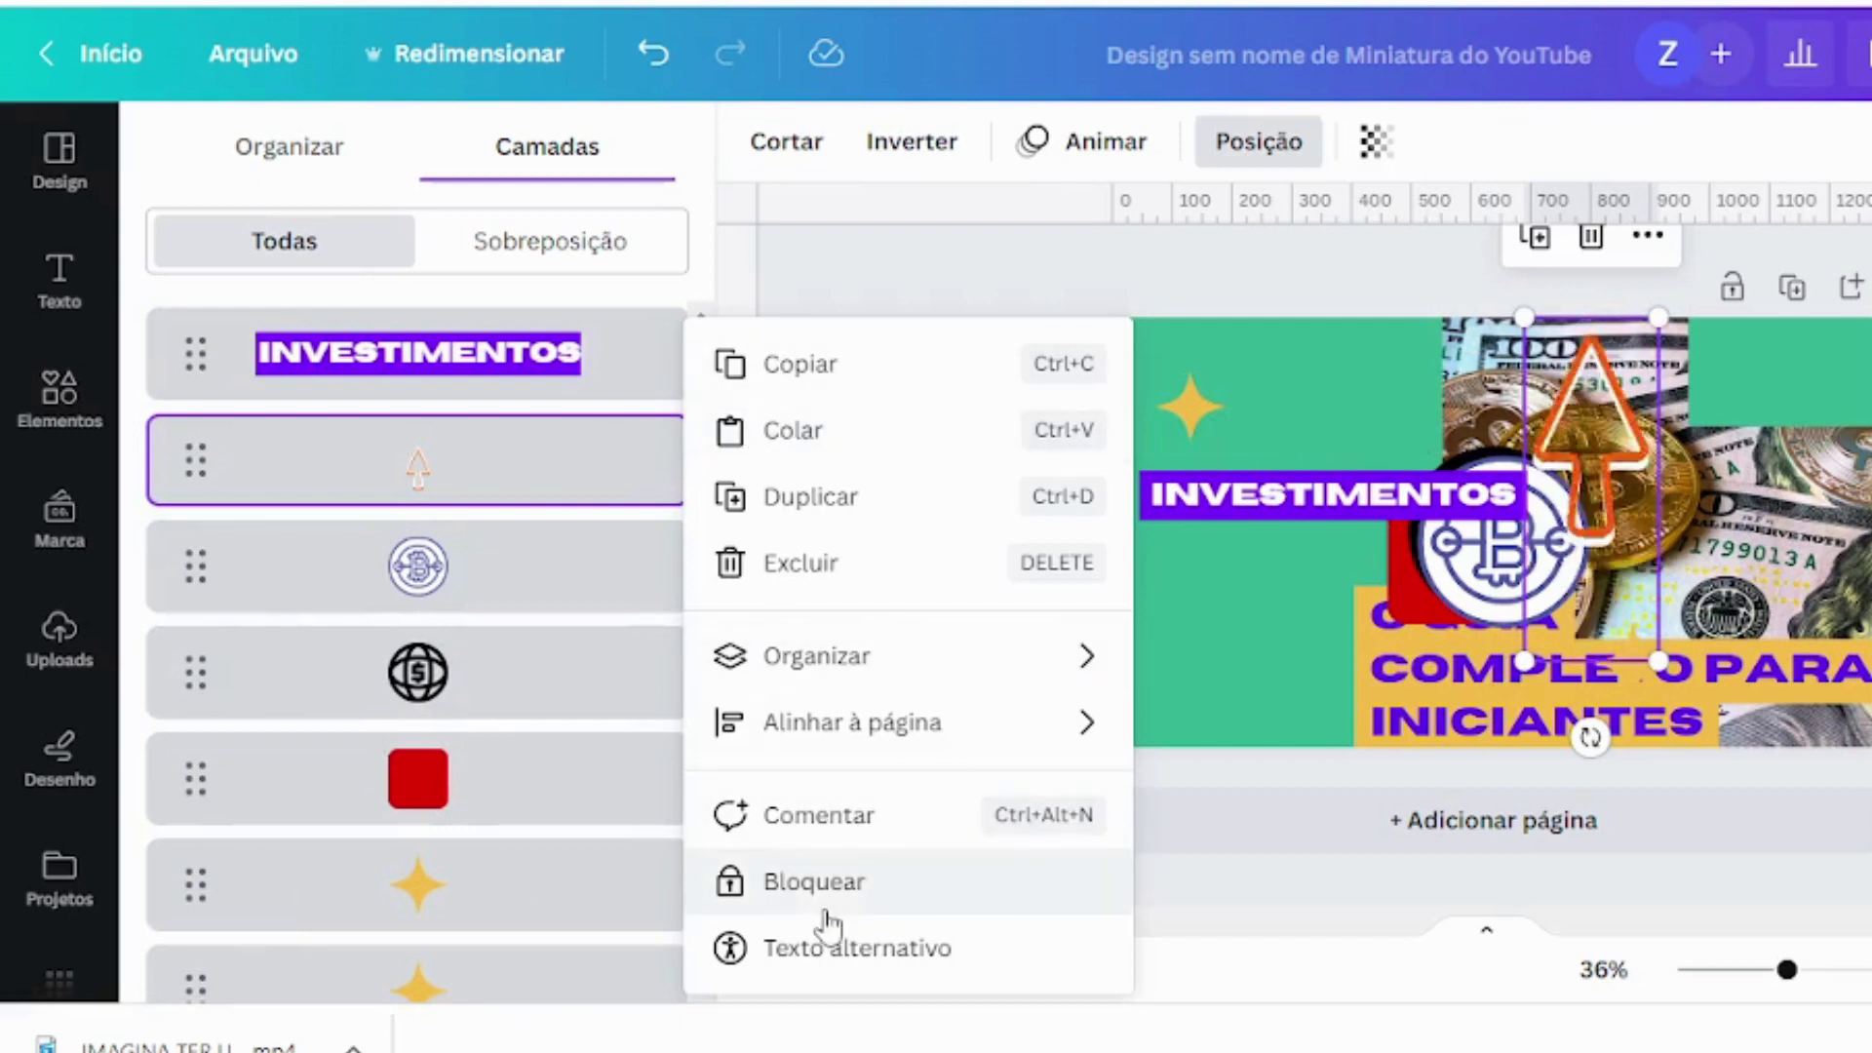
pyautogui.click(862, 885)
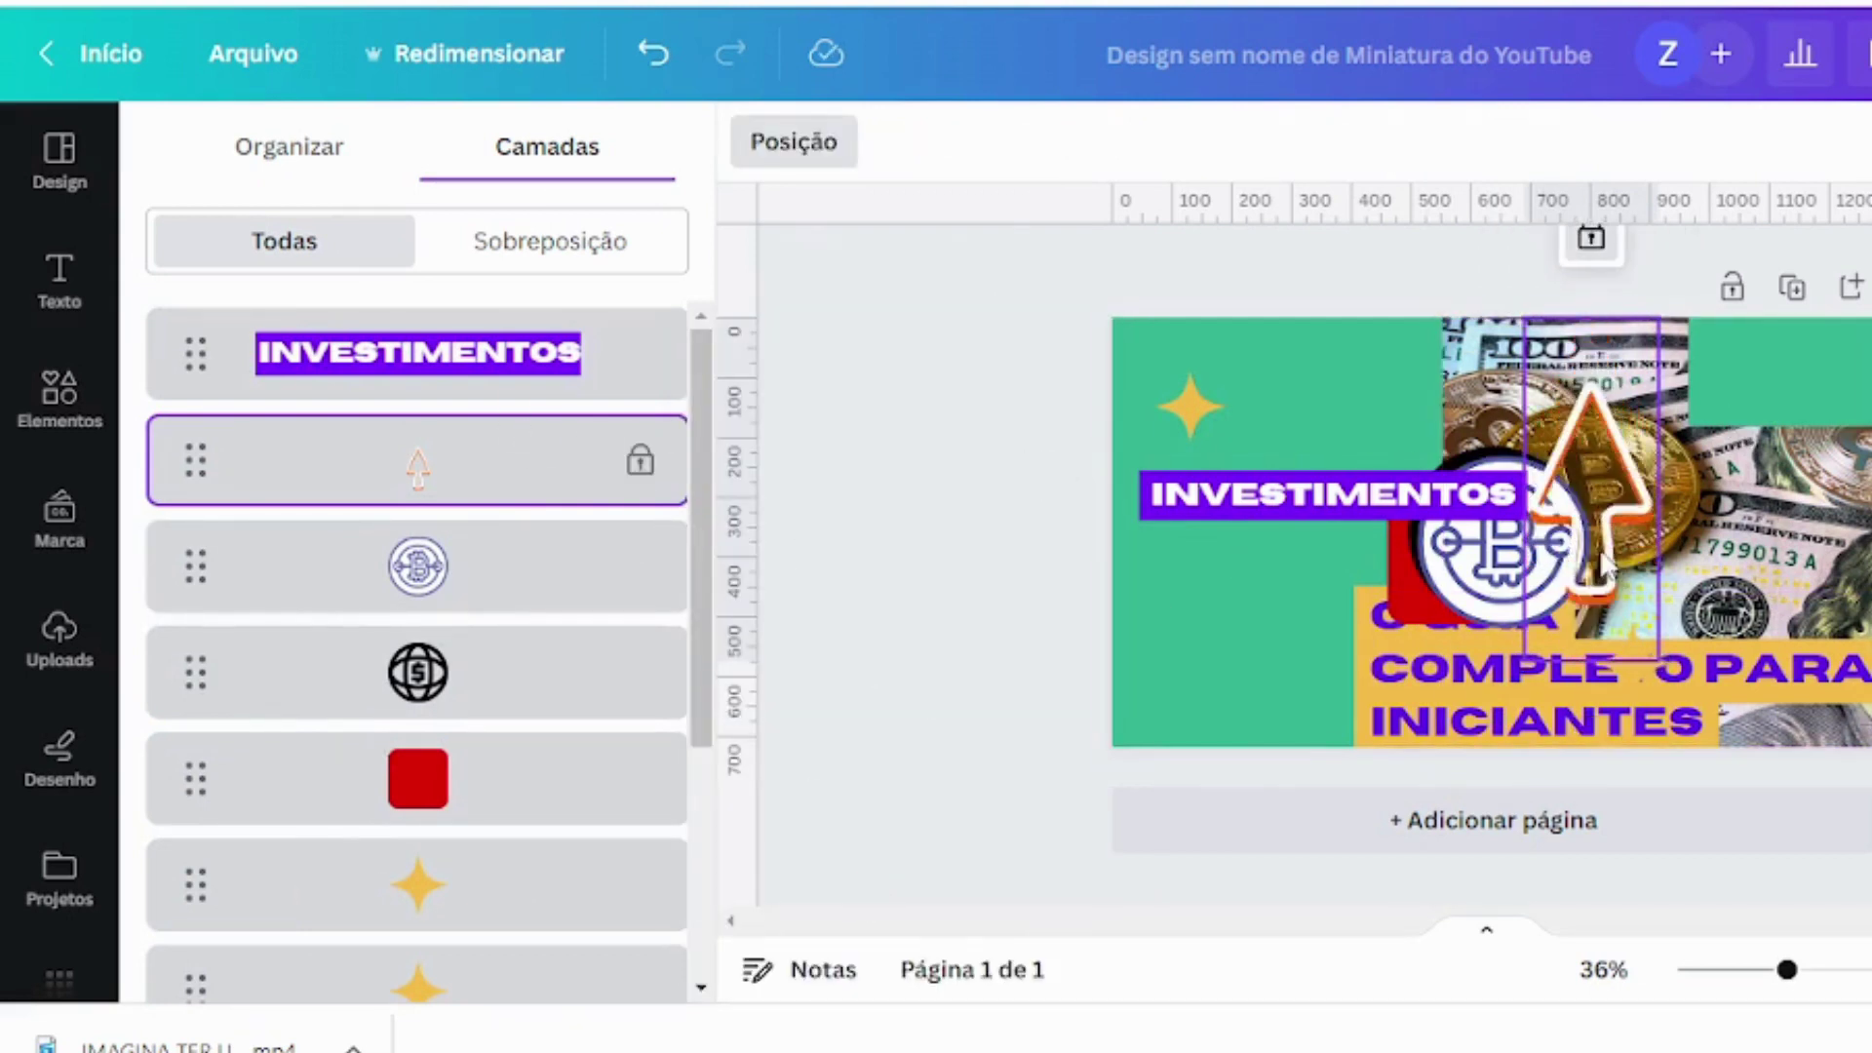
# Lock the round bitcoin graphic's layer and move it below the red square in the layer order
pyautogui.moveTo(657, 583)
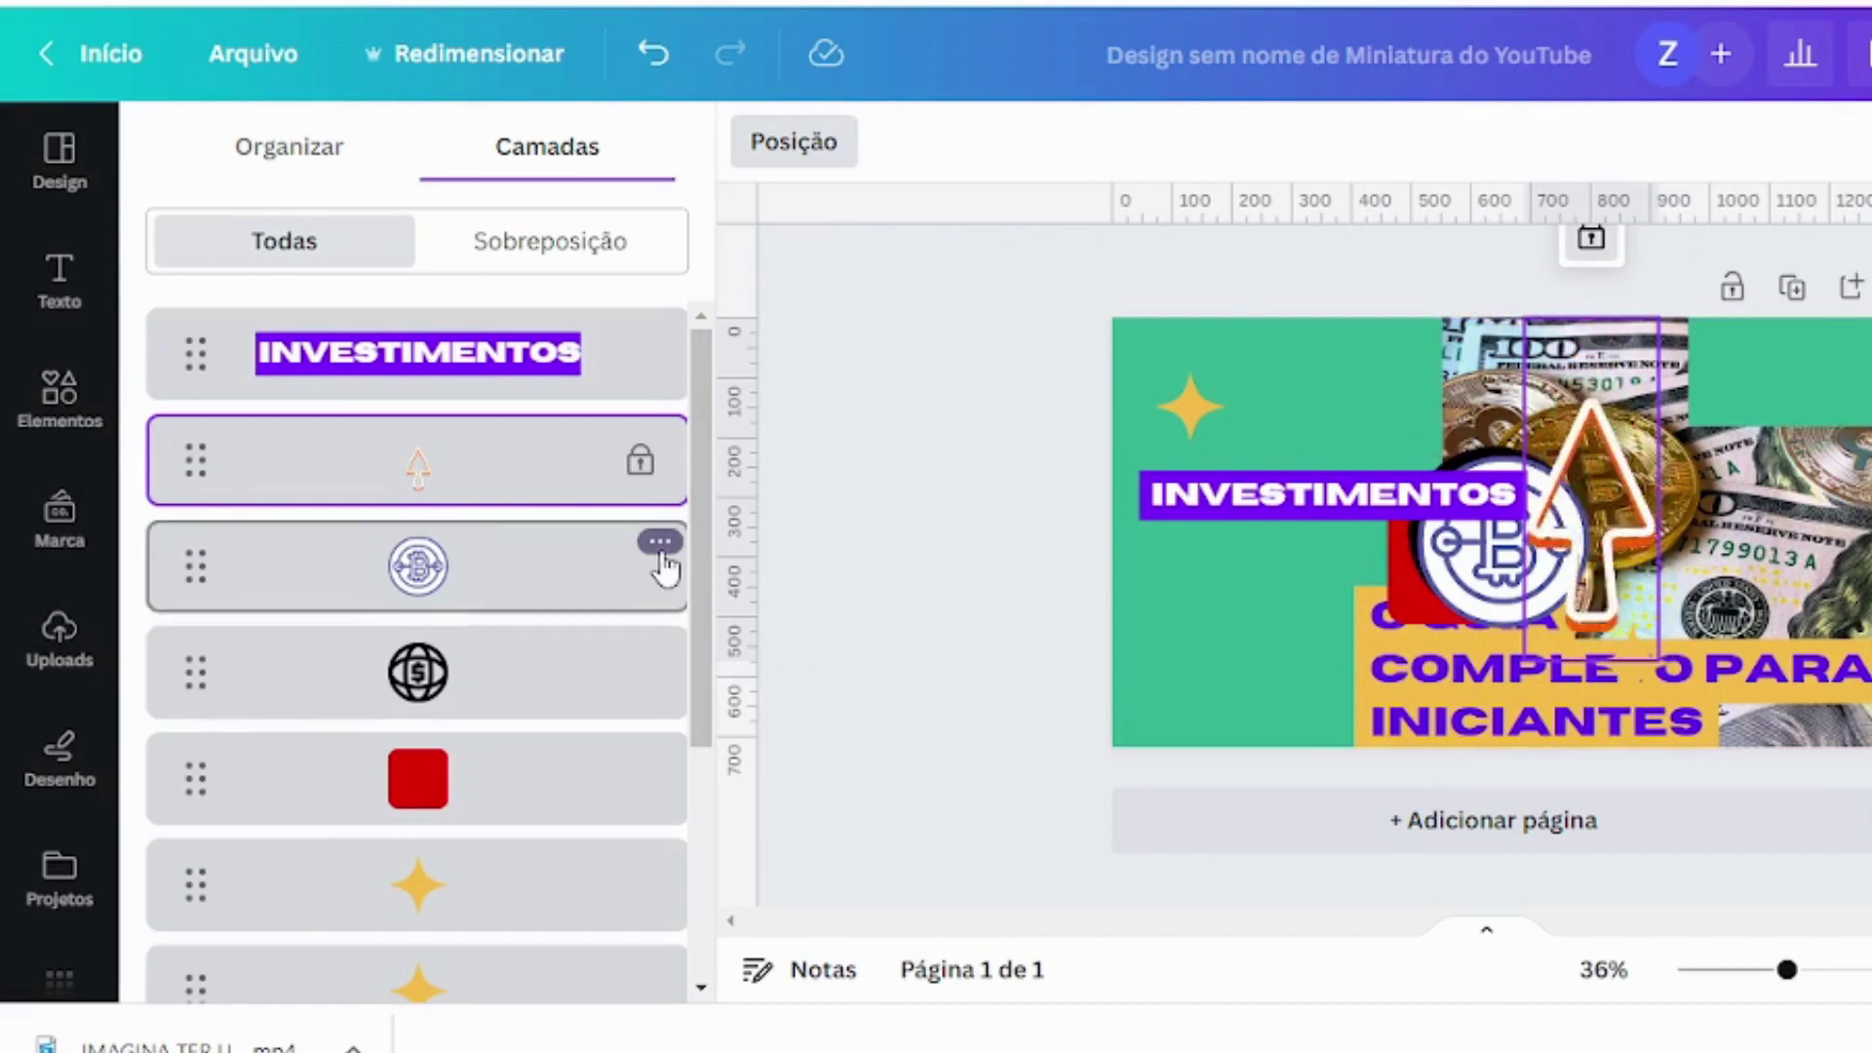
pyautogui.click(660, 542)
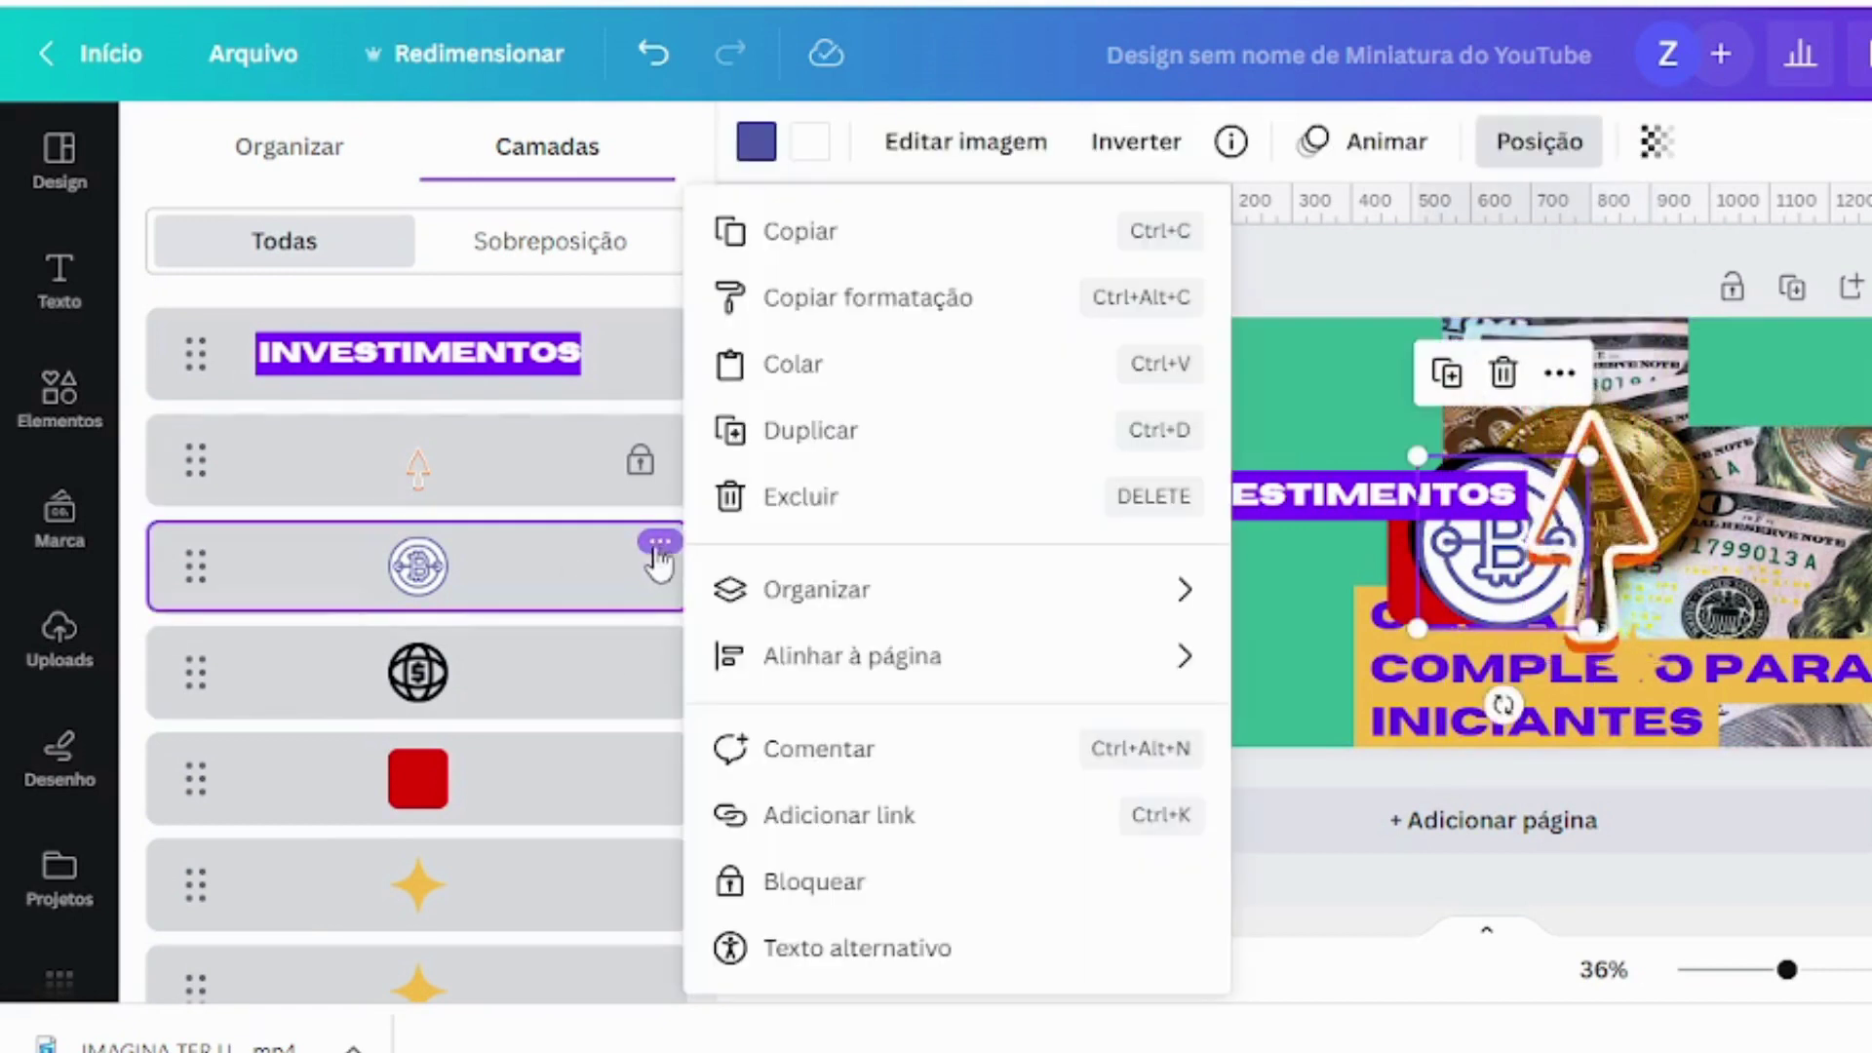
pyautogui.click(838, 885)
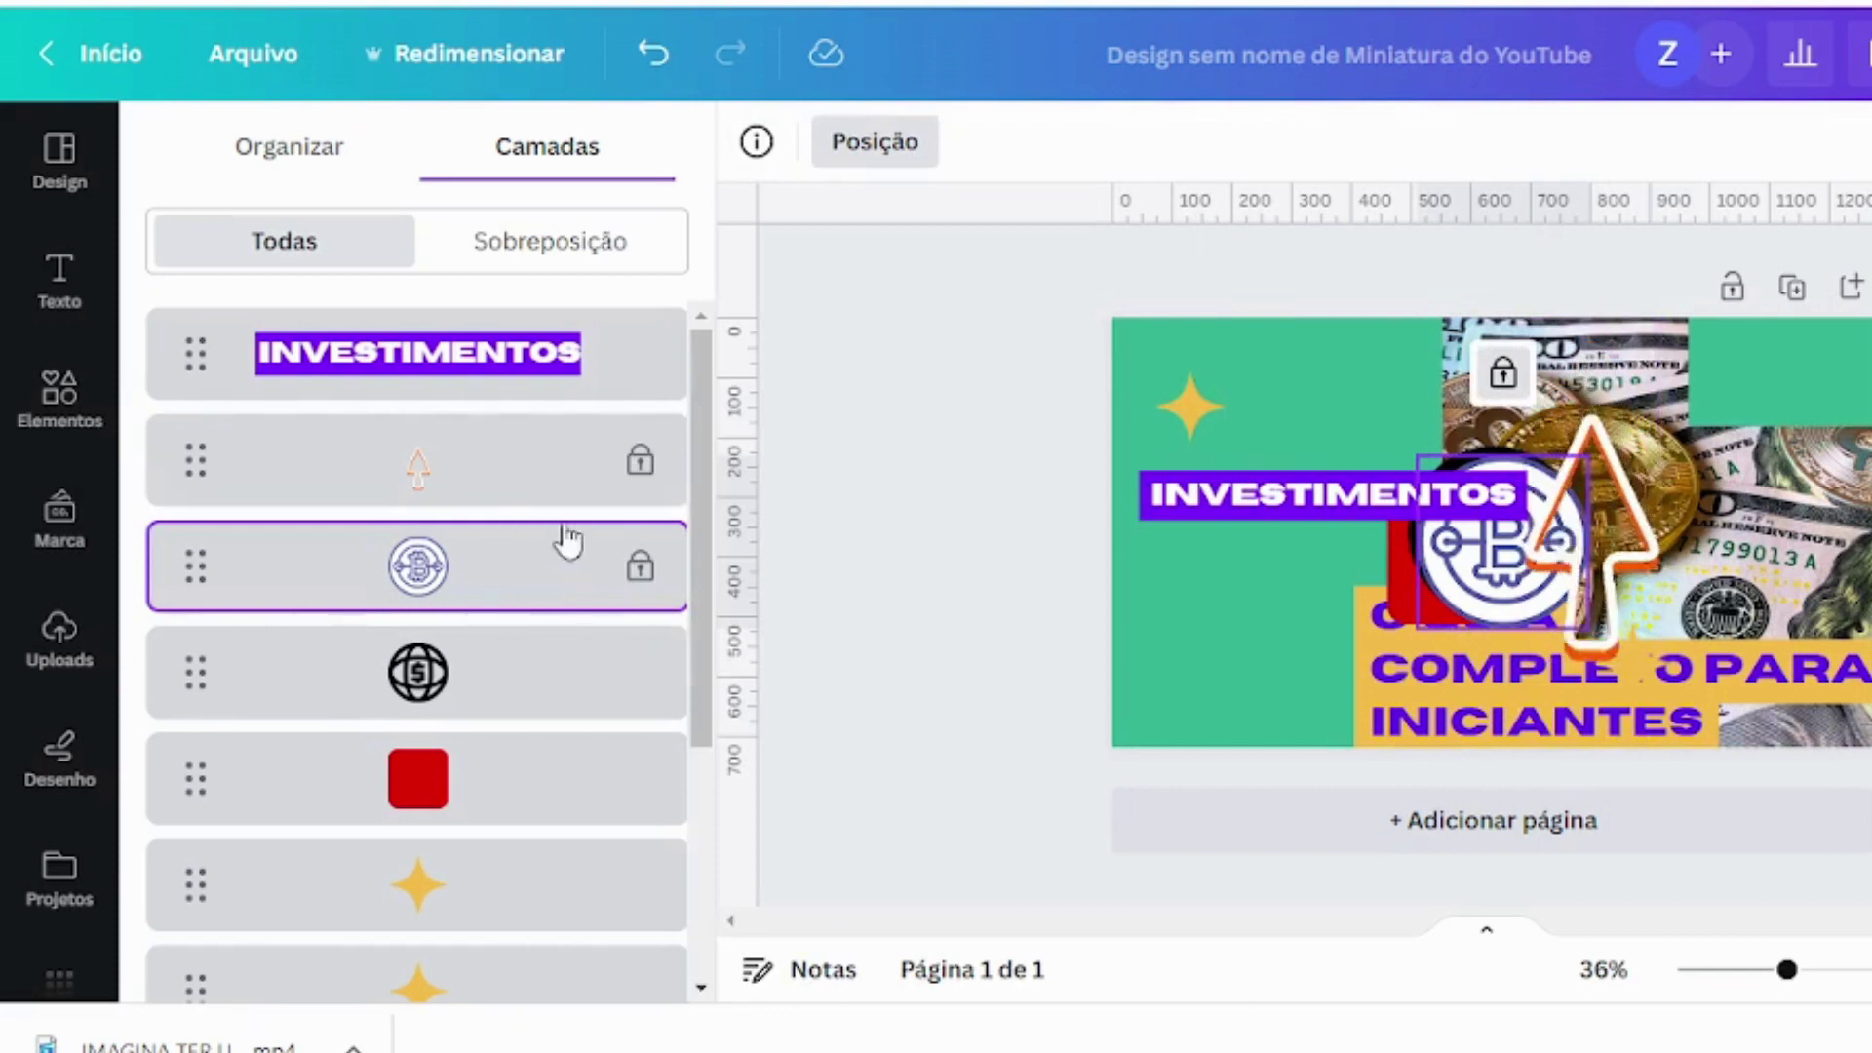
pyautogui.moveTo(188, 570); pyautogui.dragTo(209, 785)
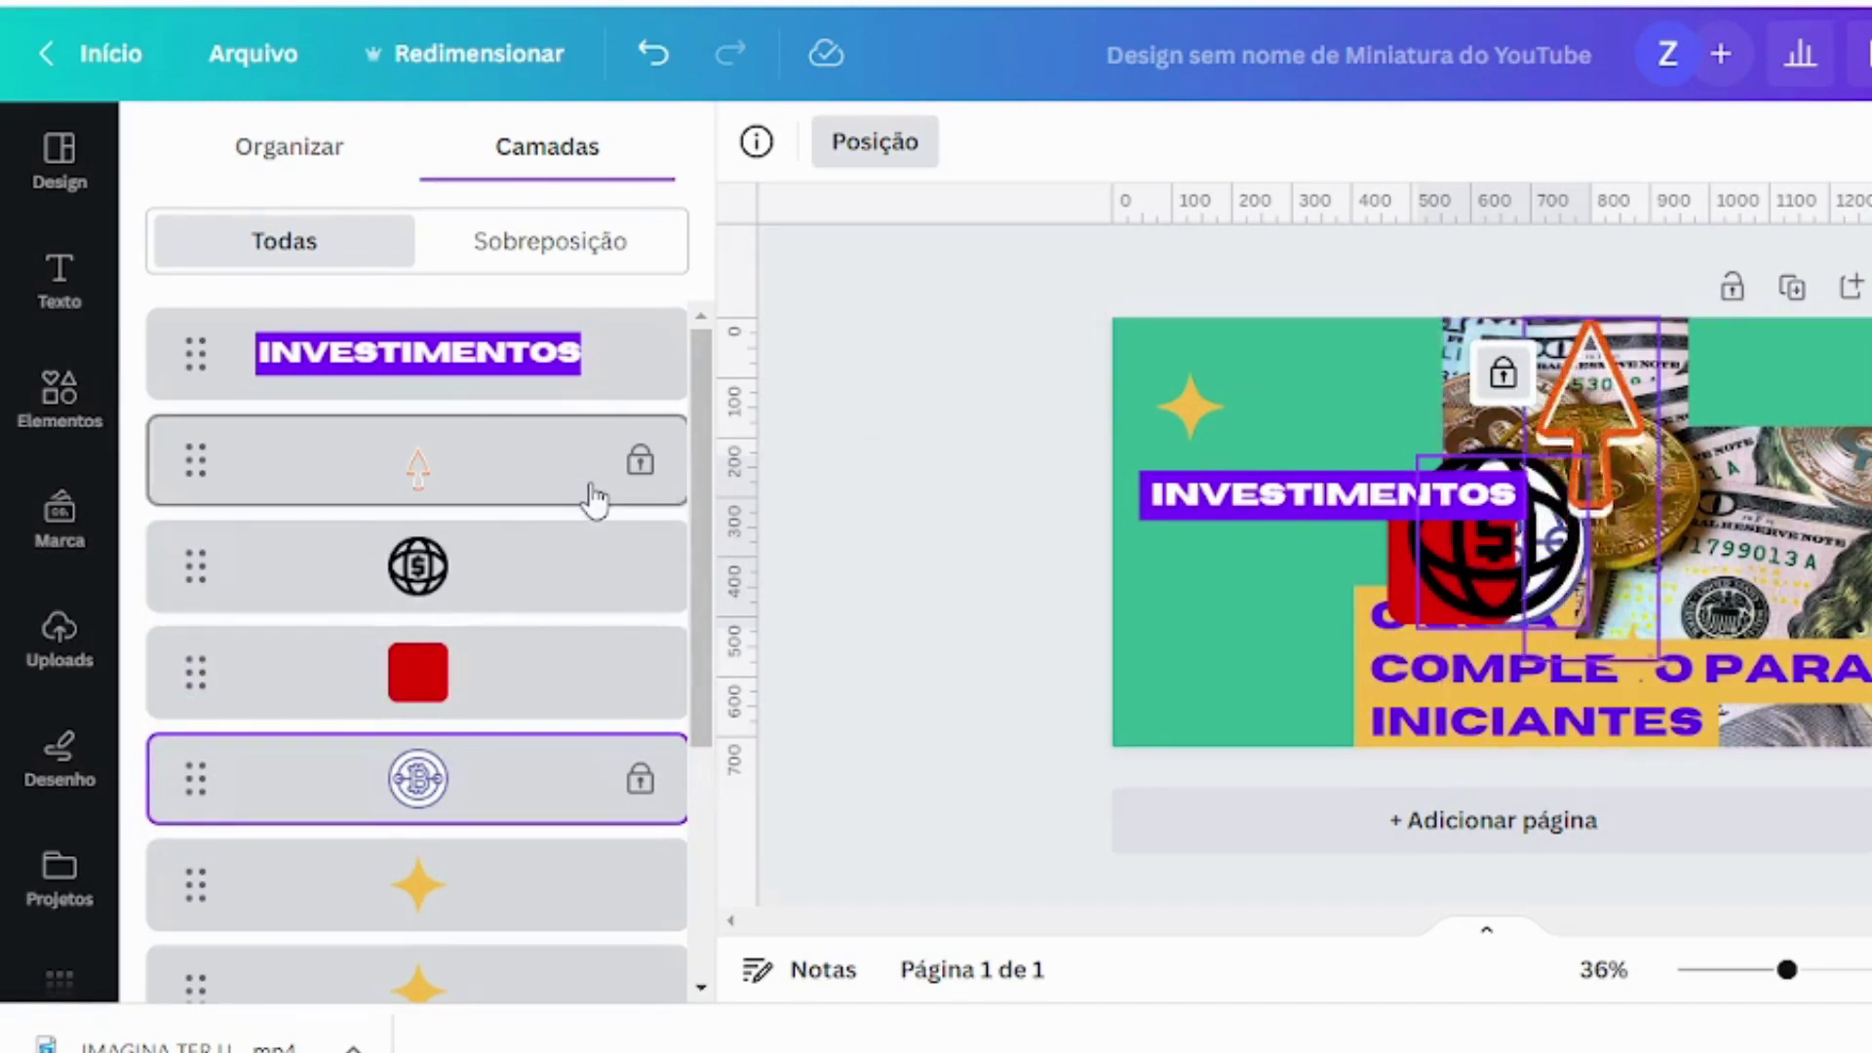
# Move the small yellow star closer to the page's top-left corner, at about X 41.4 px and Y 29.2 px
pyautogui.click(279, 161)
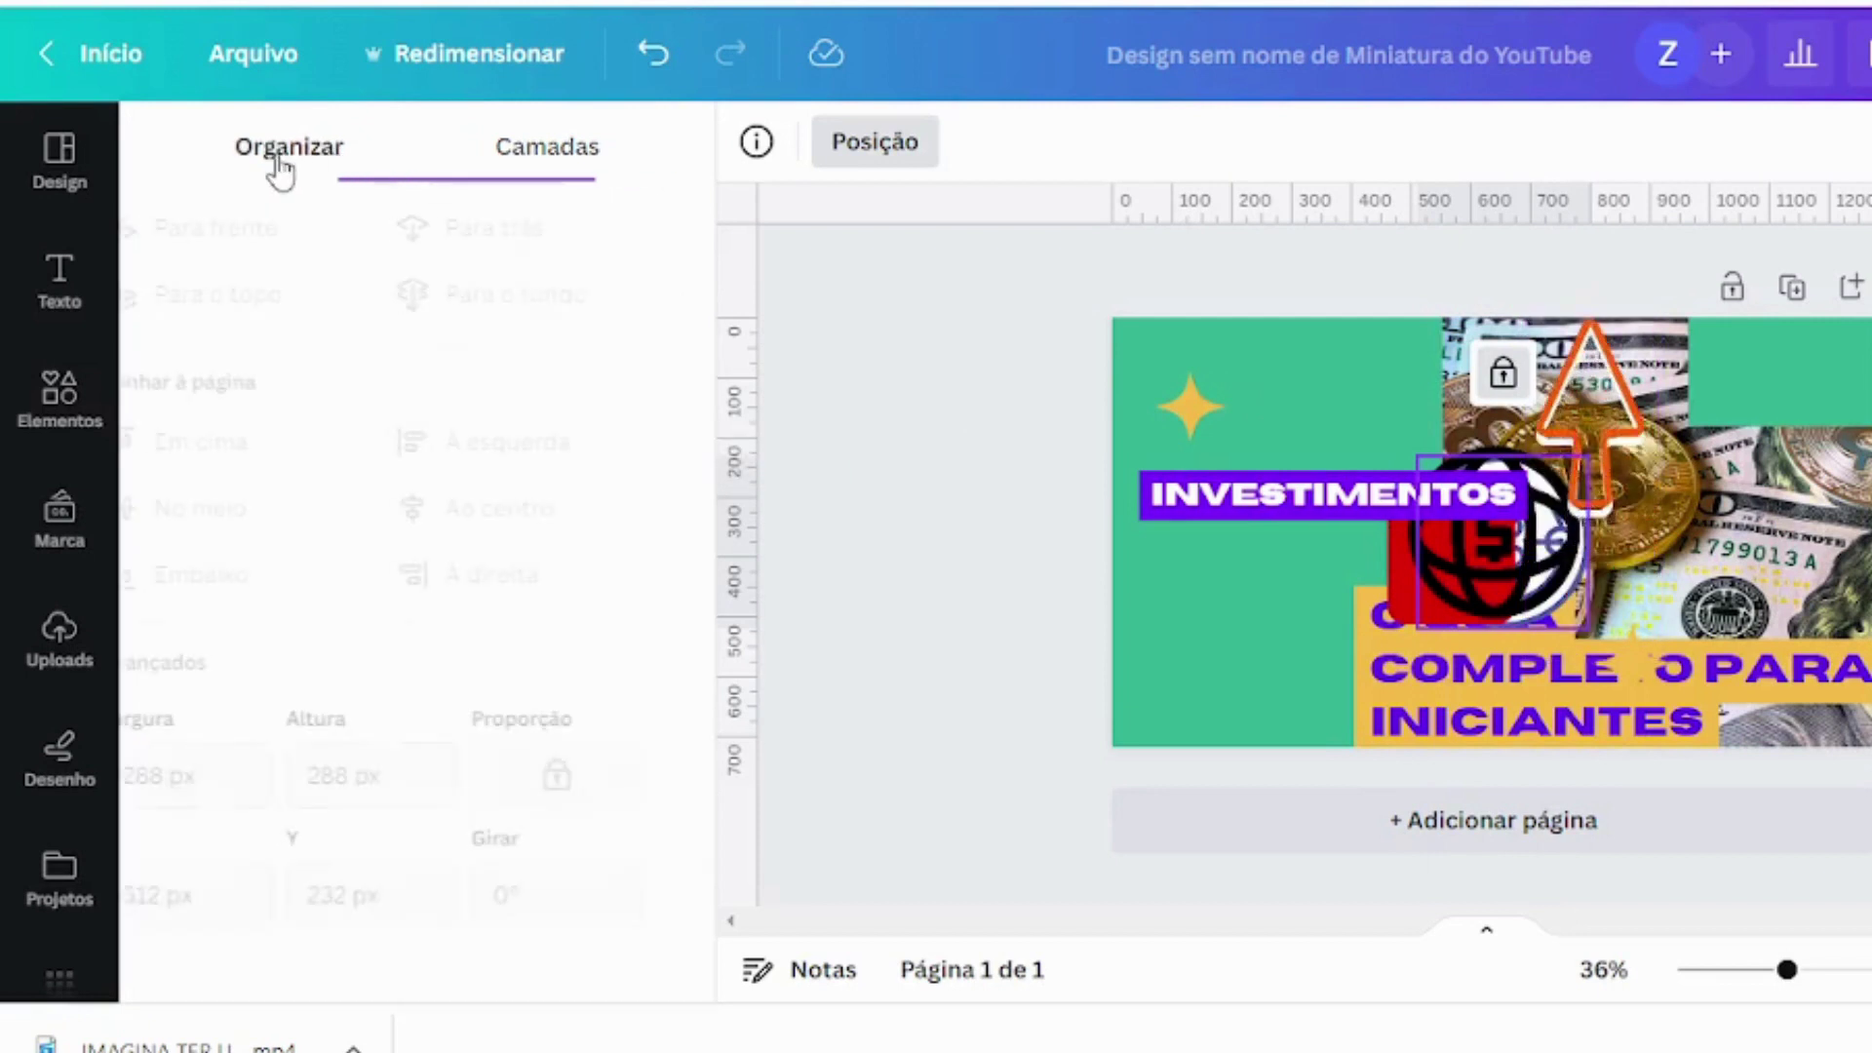
pyautogui.moveTo(1189, 404); pyautogui.dragTo(1169, 365)
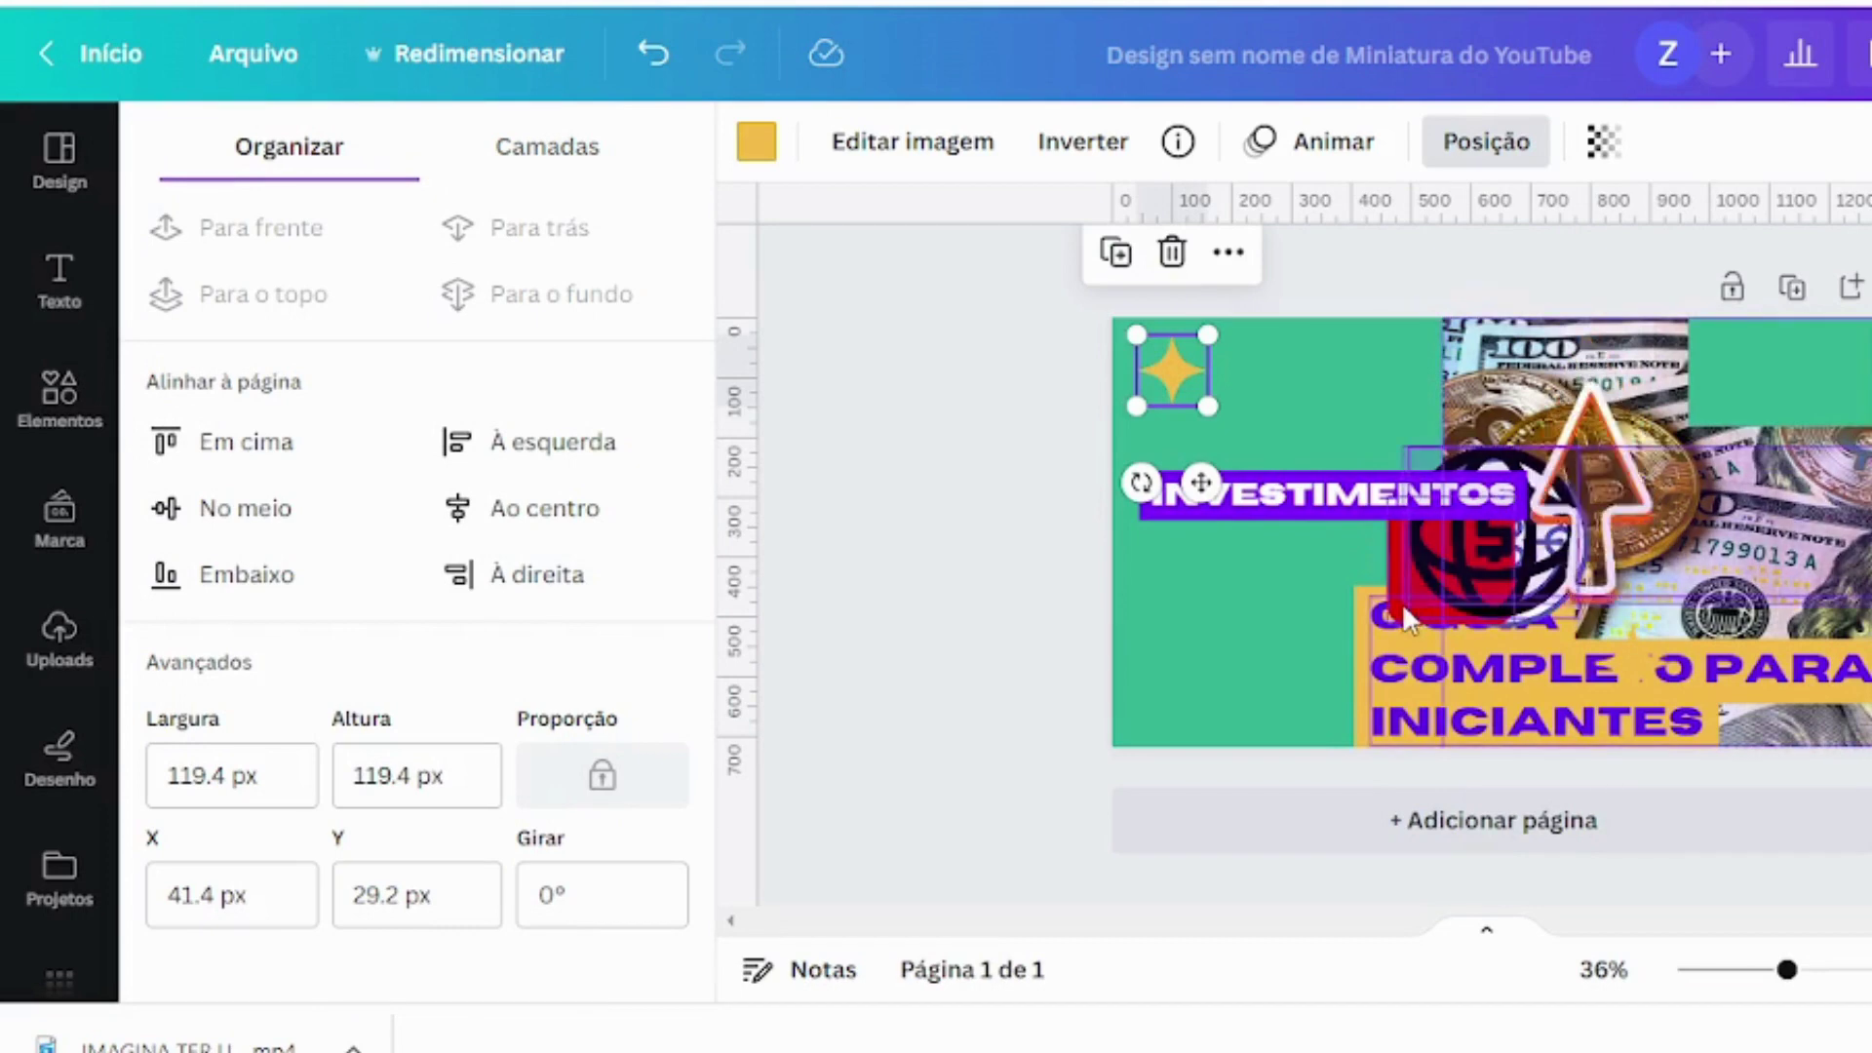
# Delete everything except the small star and the bitcoin graphic, and place the bitcoin graphic in the page's lower right area
pyautogui.keyDown('shift'); pyautogui.click(1407, 619); pyautogui.keyUp('shift')
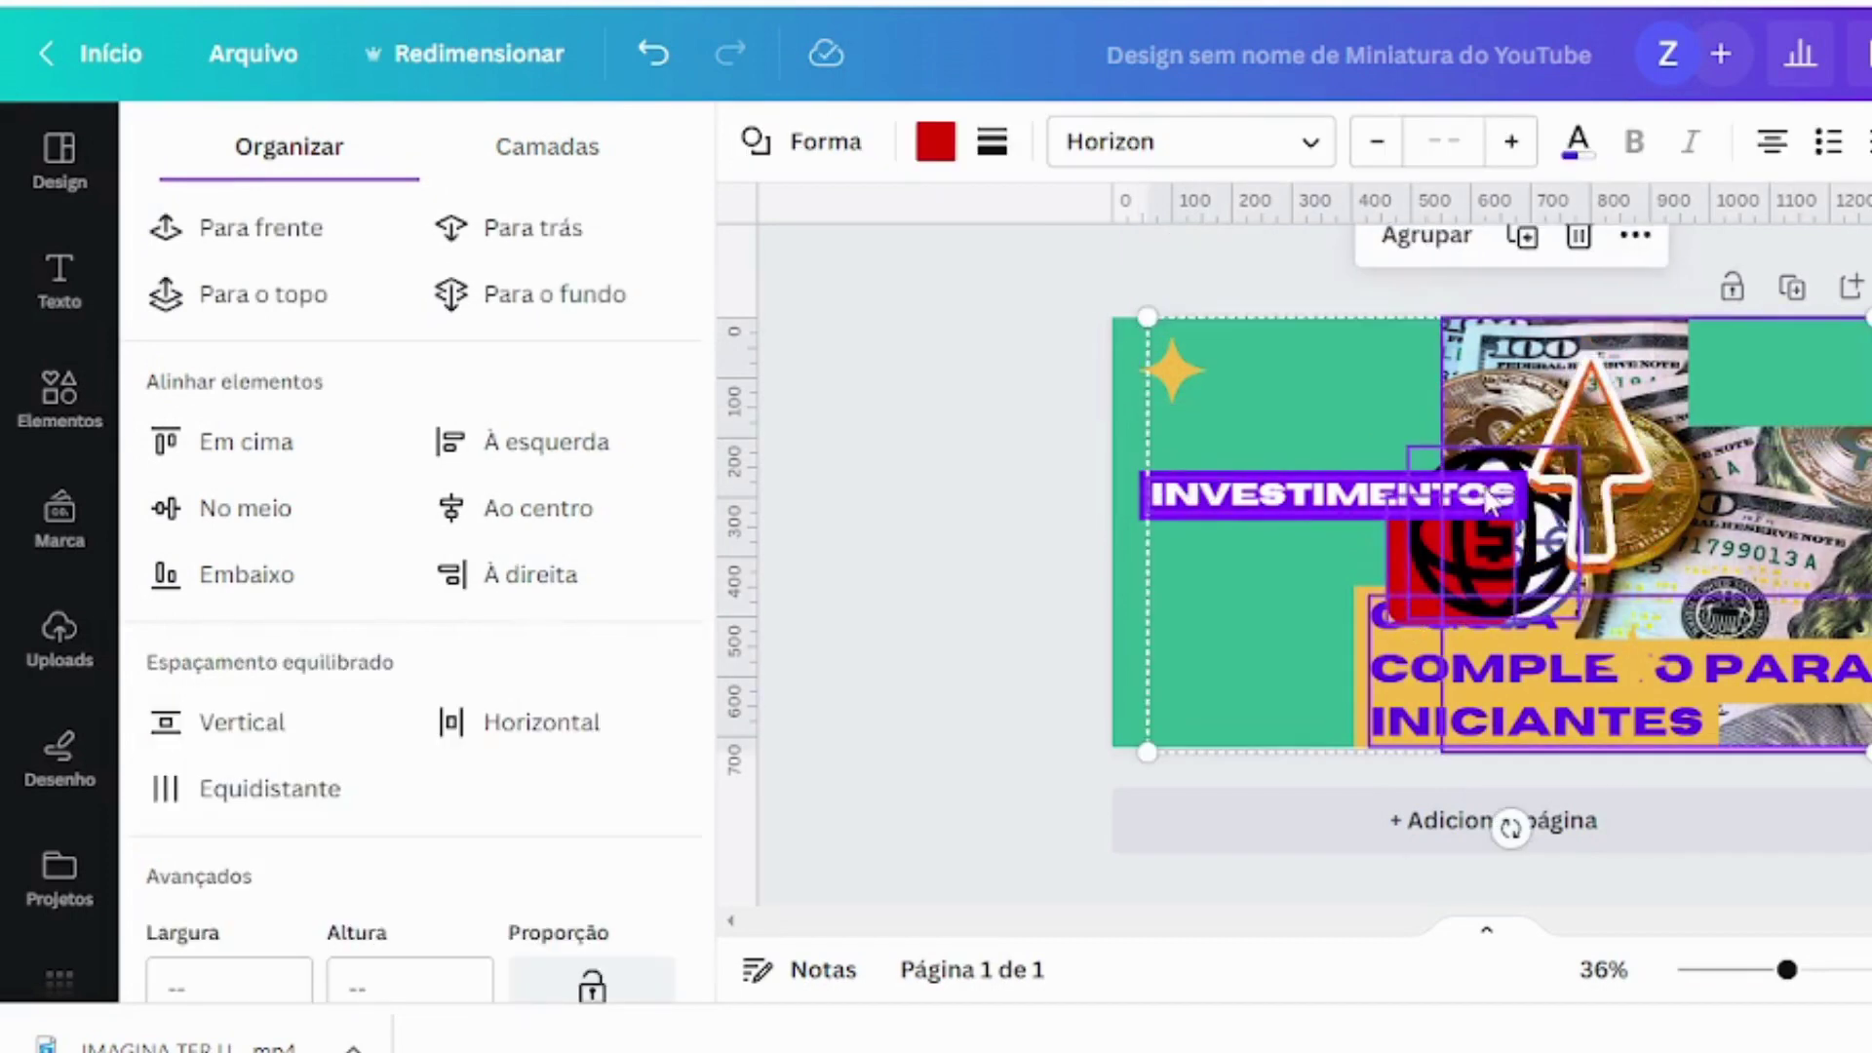
pyautogui.click(1577, 244)
pyautogui.moveTo(1506, 494); pyautogui.dragTo(1231, 556)
pyautogui.moveTo(1601, 484); pyautogui.dragTo(1737, 600)
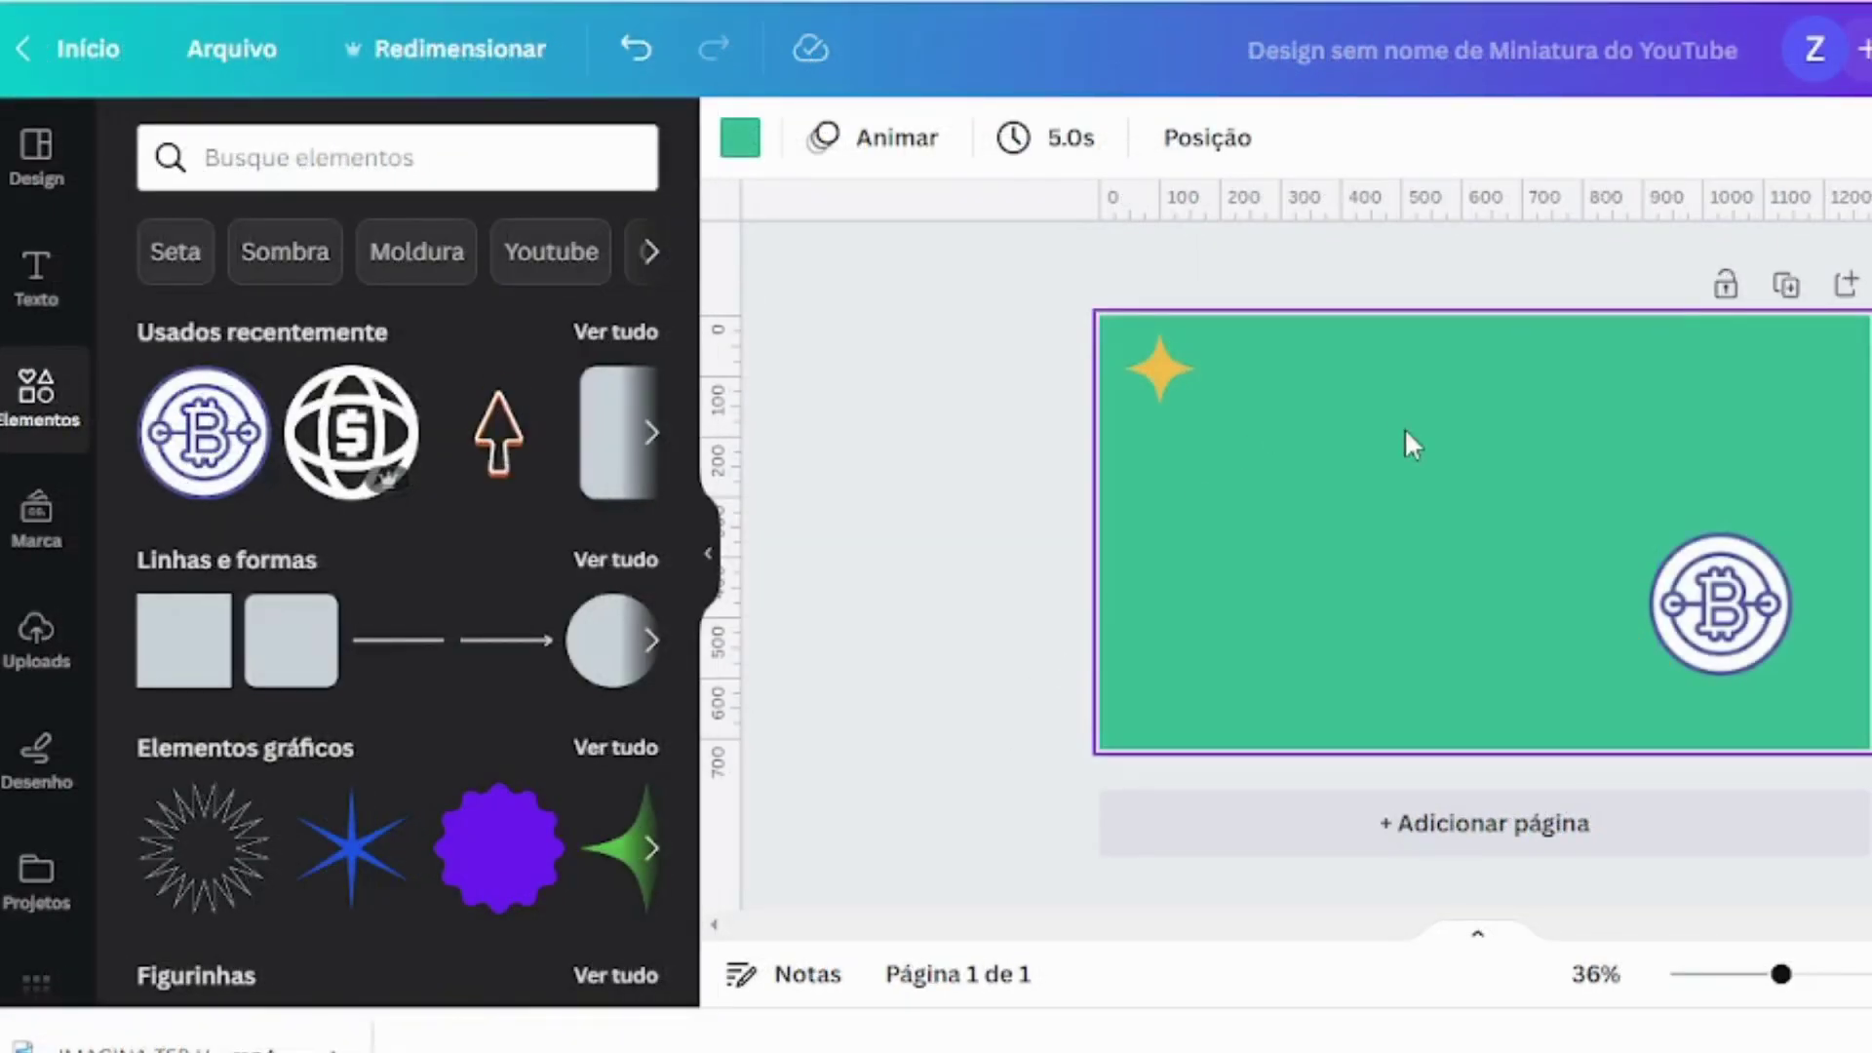
pyautogui.click(1160, 366)
pyautogui.click(998, 430)
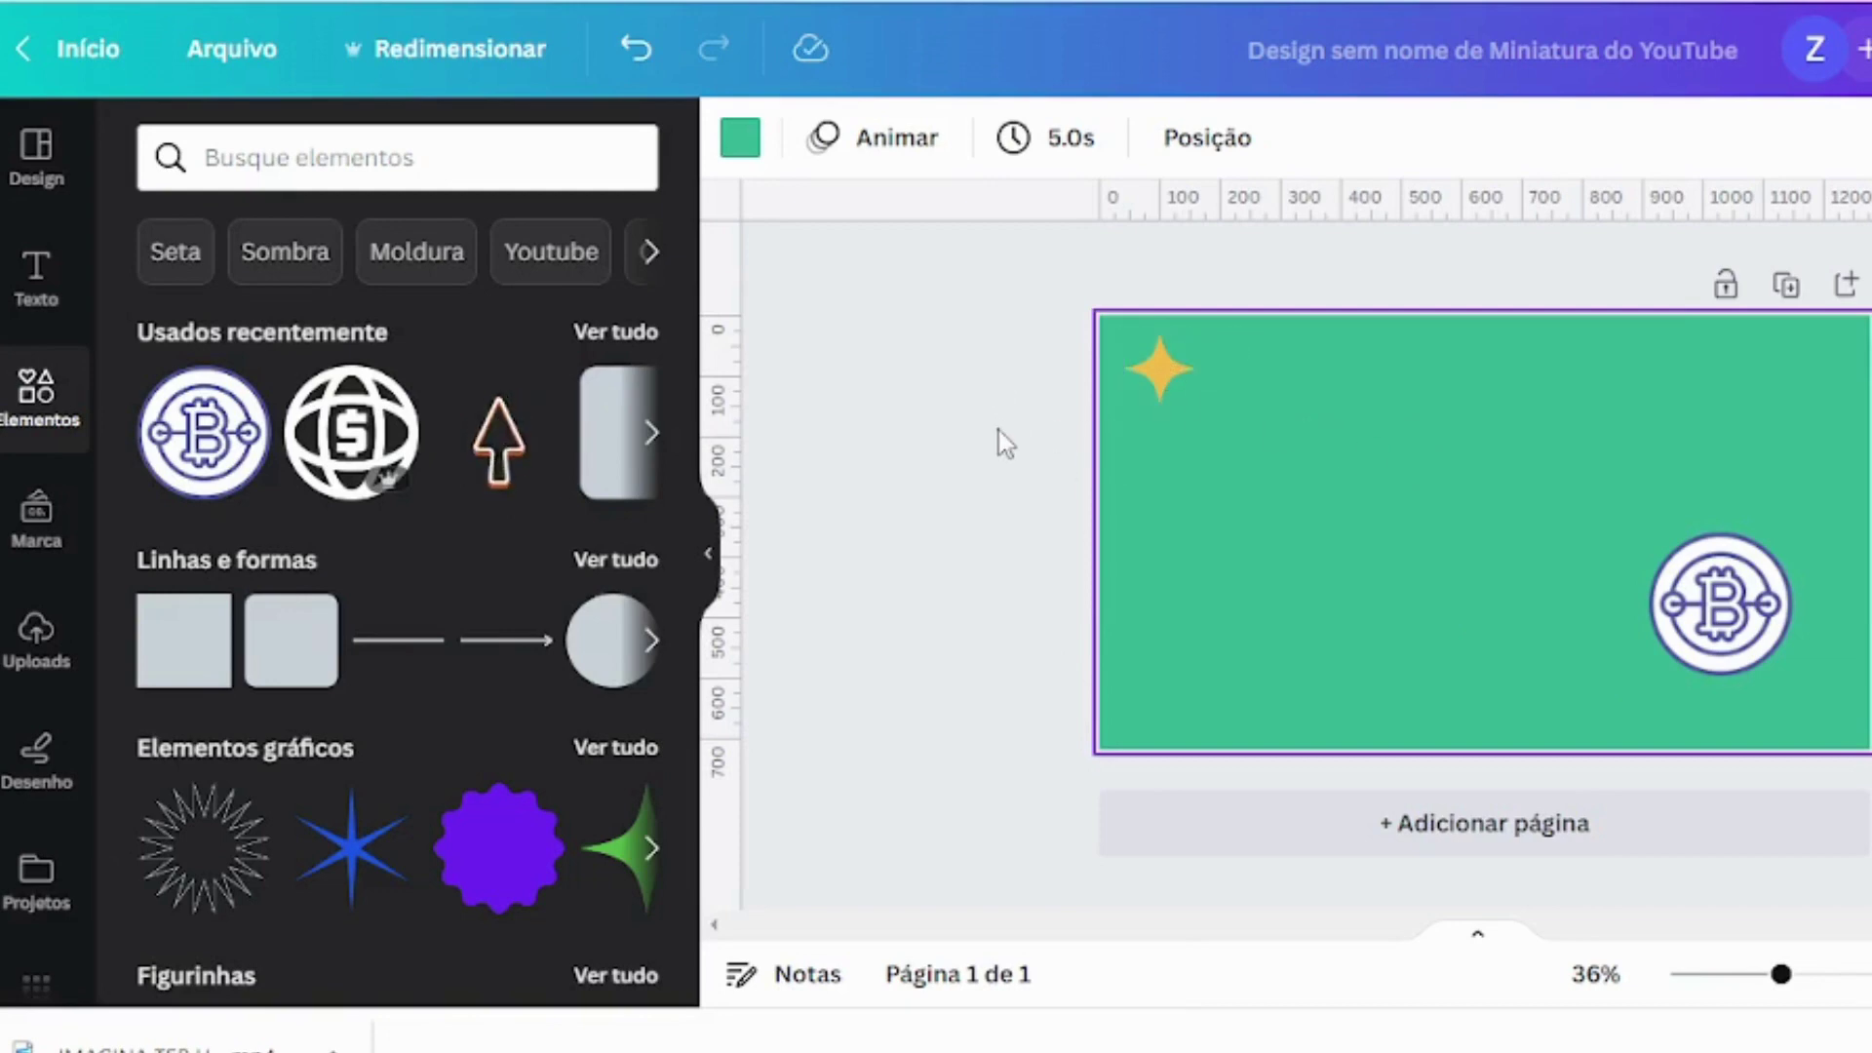
pyautogui.click(1232, 414)
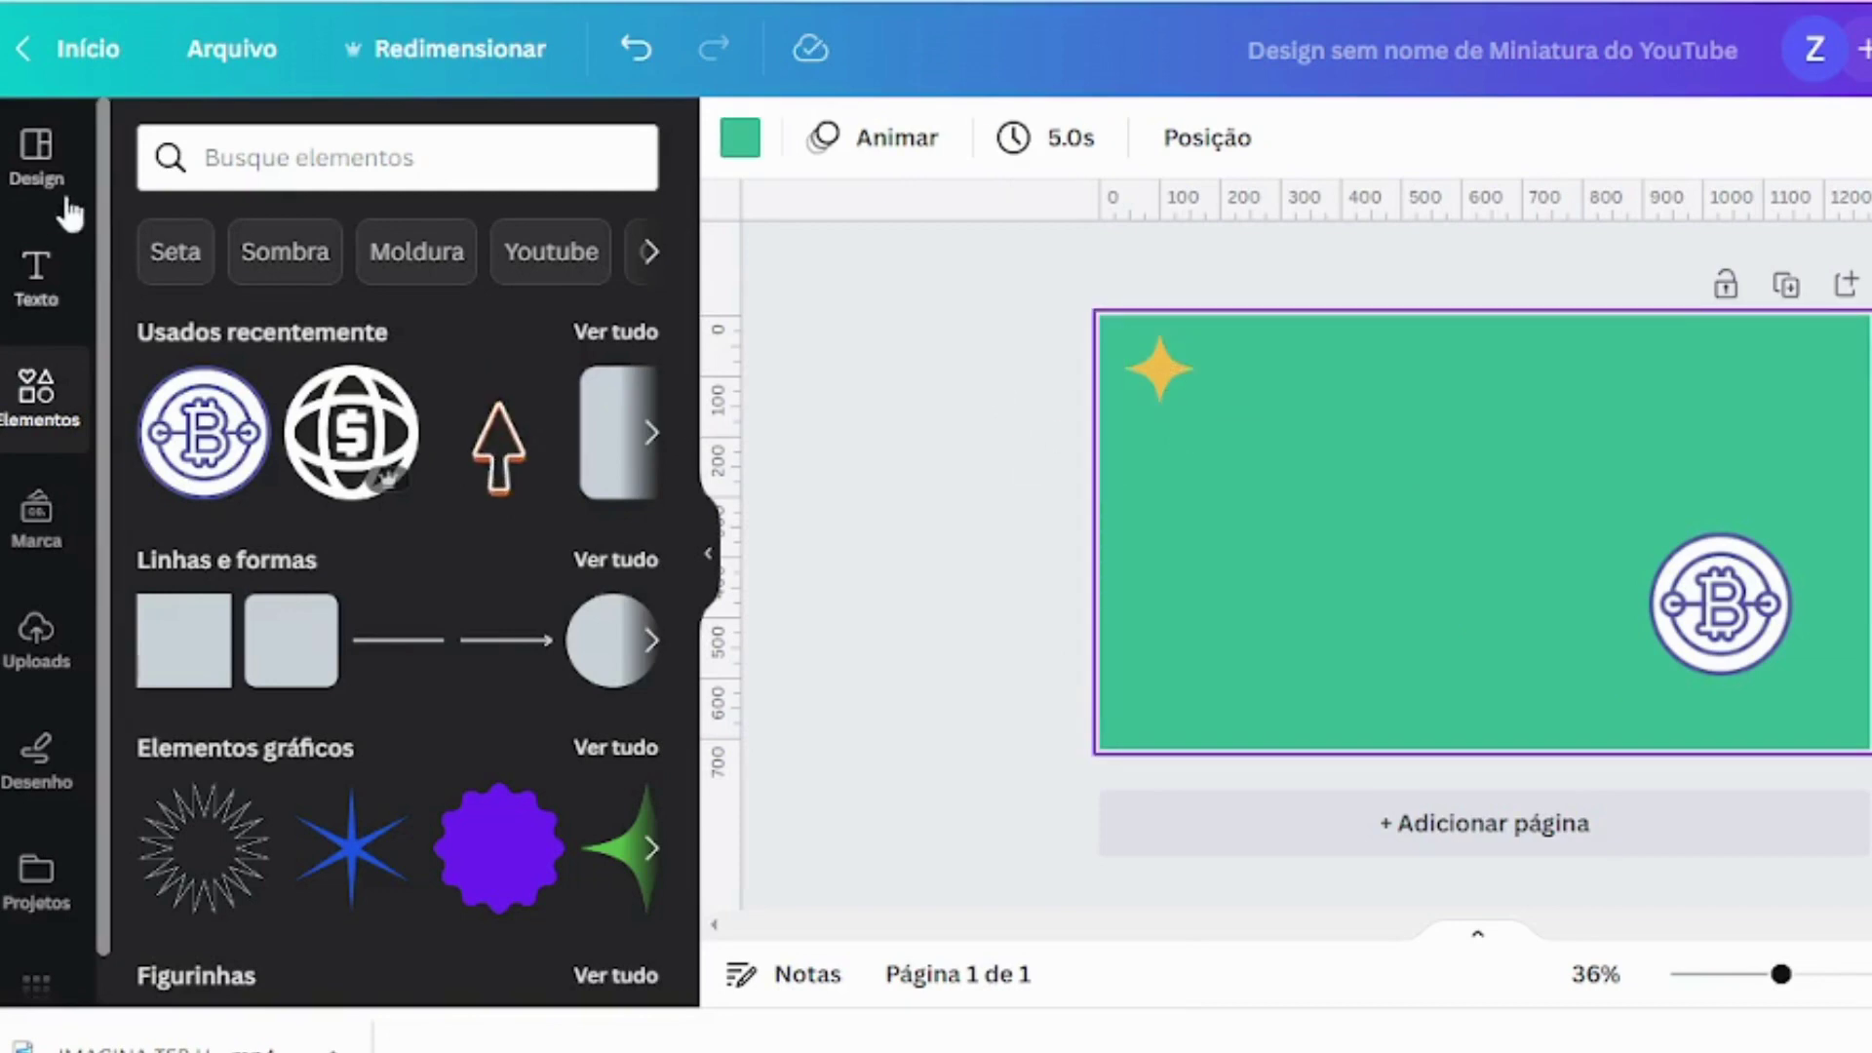
pyautogui.click(50, 174)
# Look through the element animations available for the yellow star, from the subtle ones to the exaggerated ones
pyautogui.click(1151, 372)
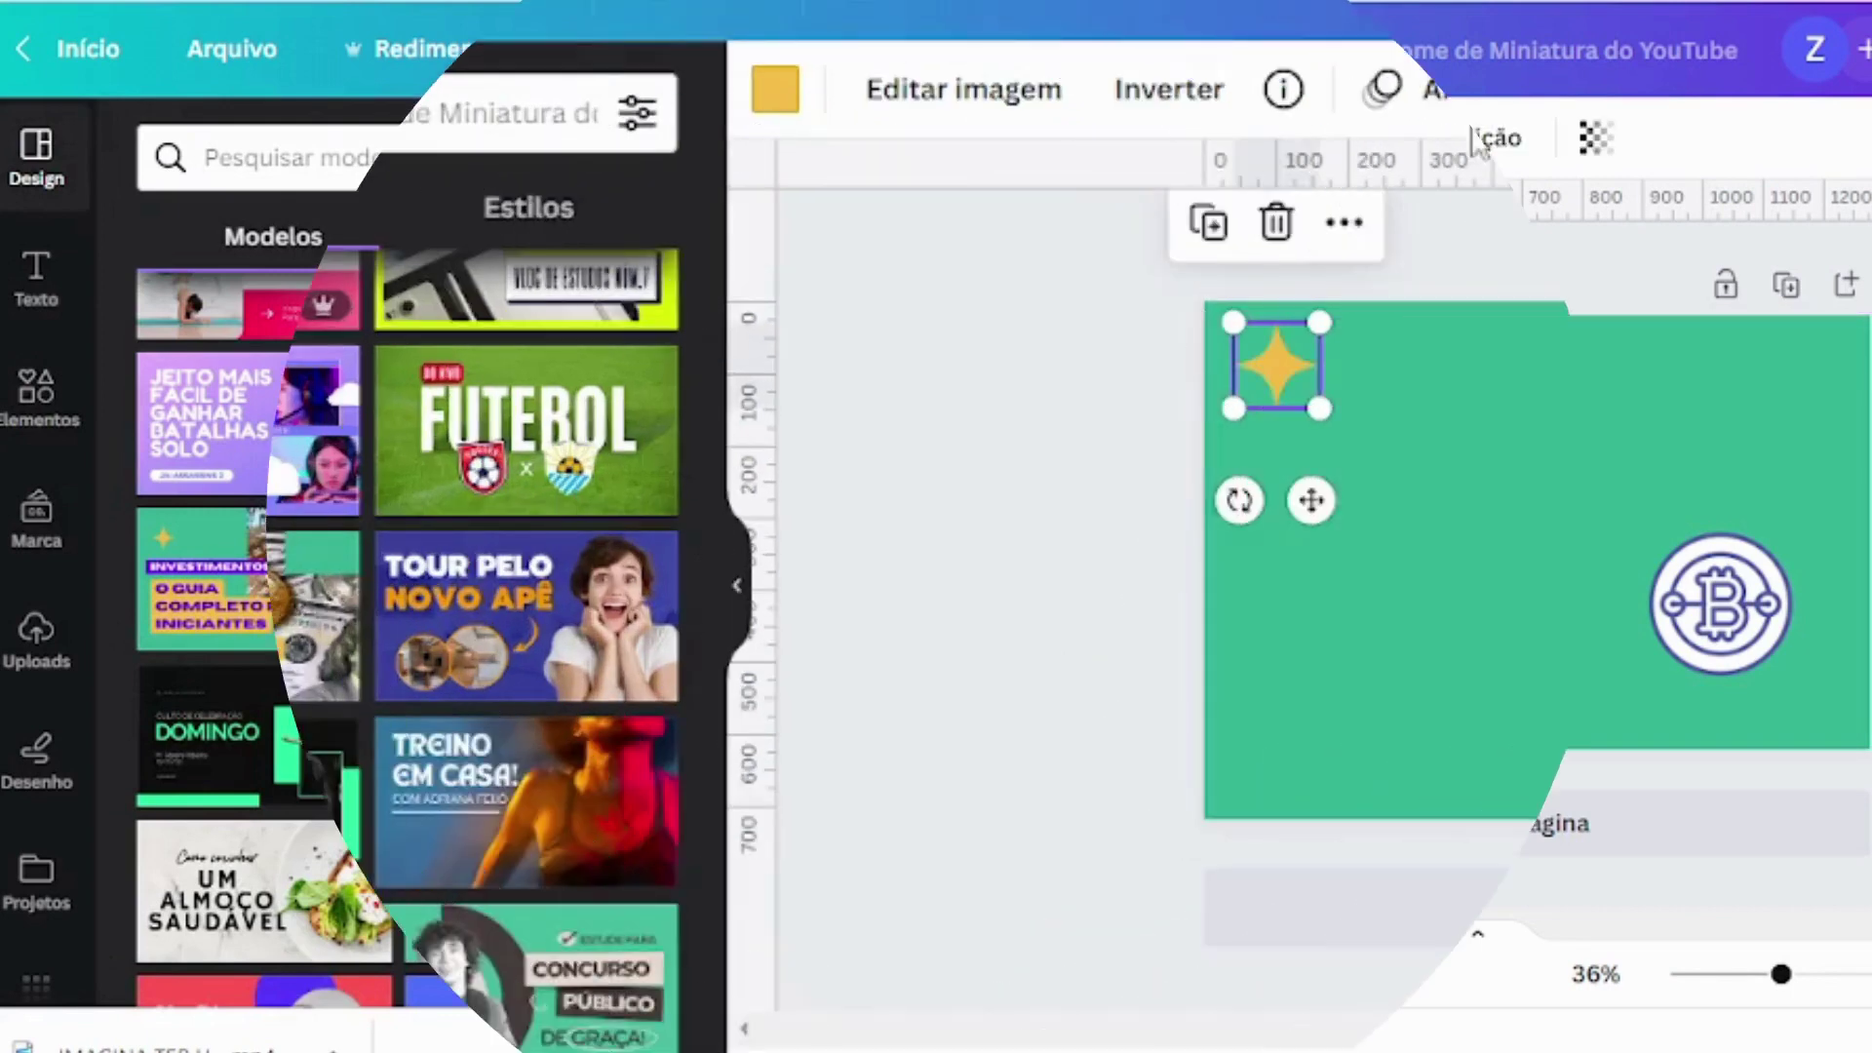
pyautogui.click(1446, 112)
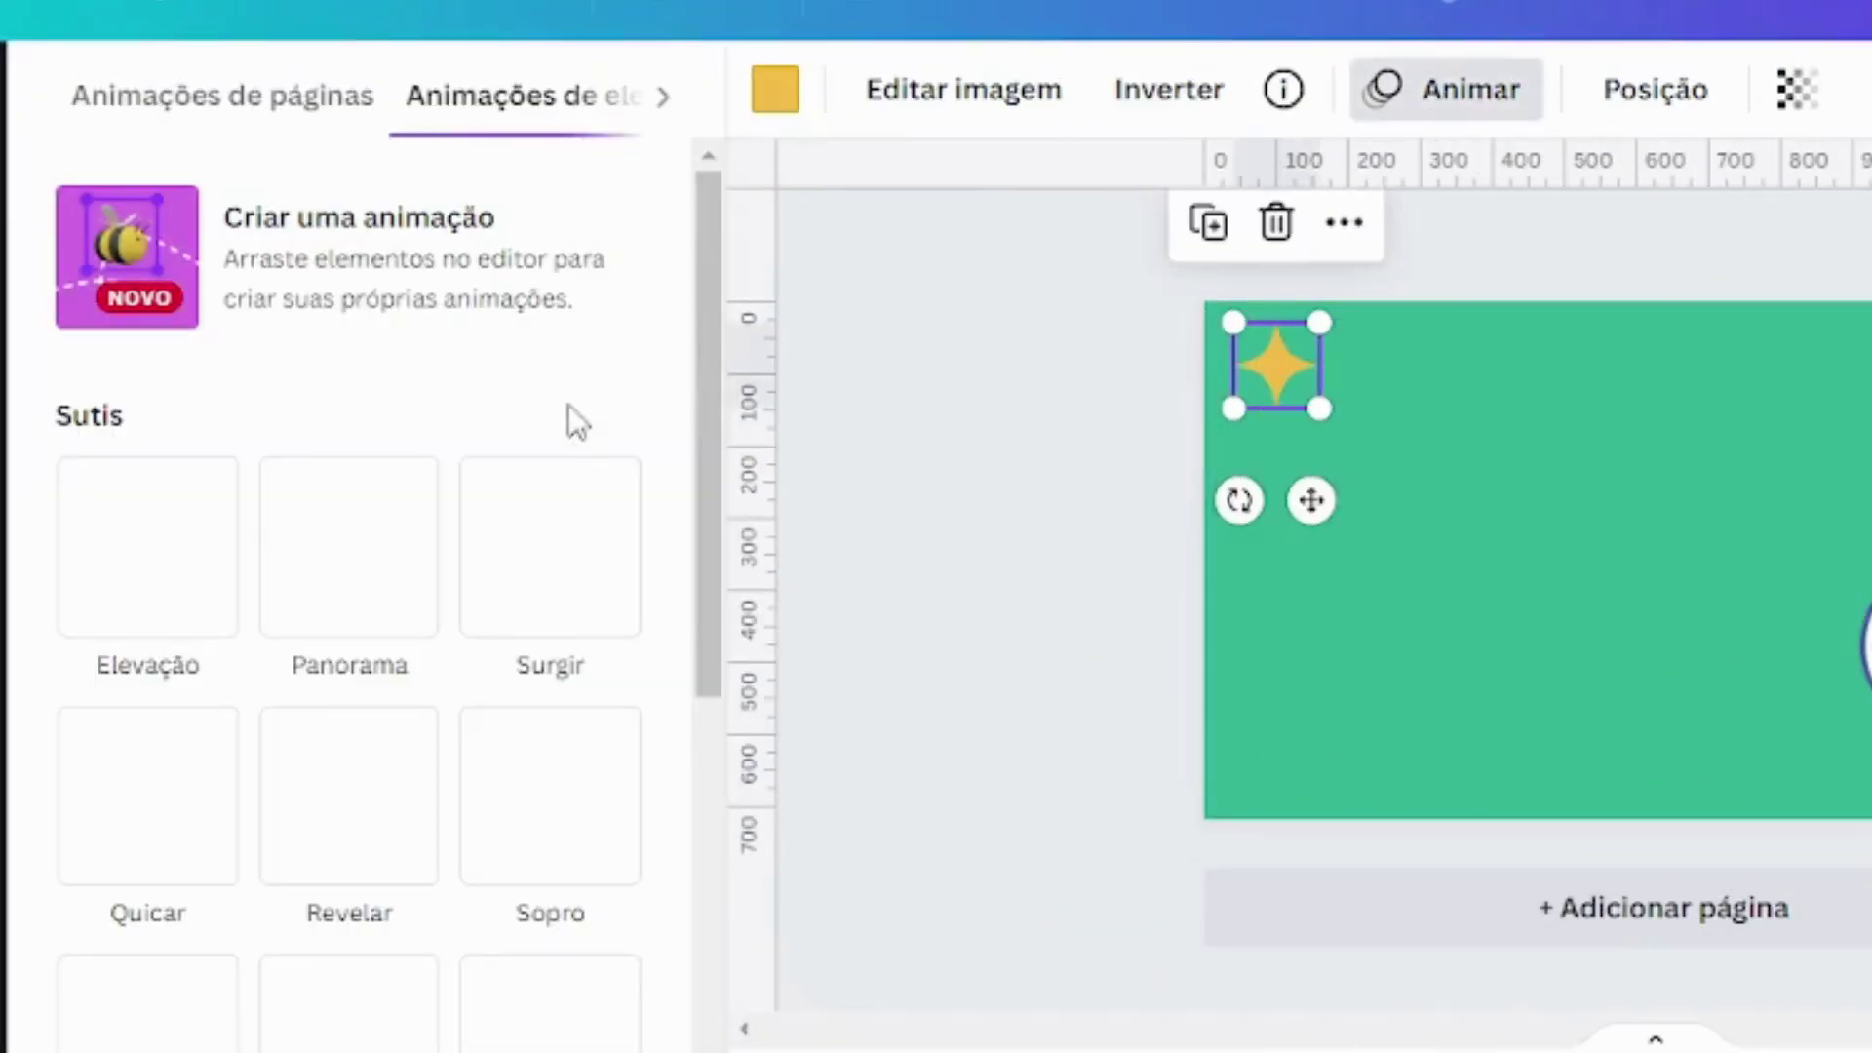
pyautogui.scroll(-4, 485, 721)
pyautogui.scroll(-3, 484, 722)
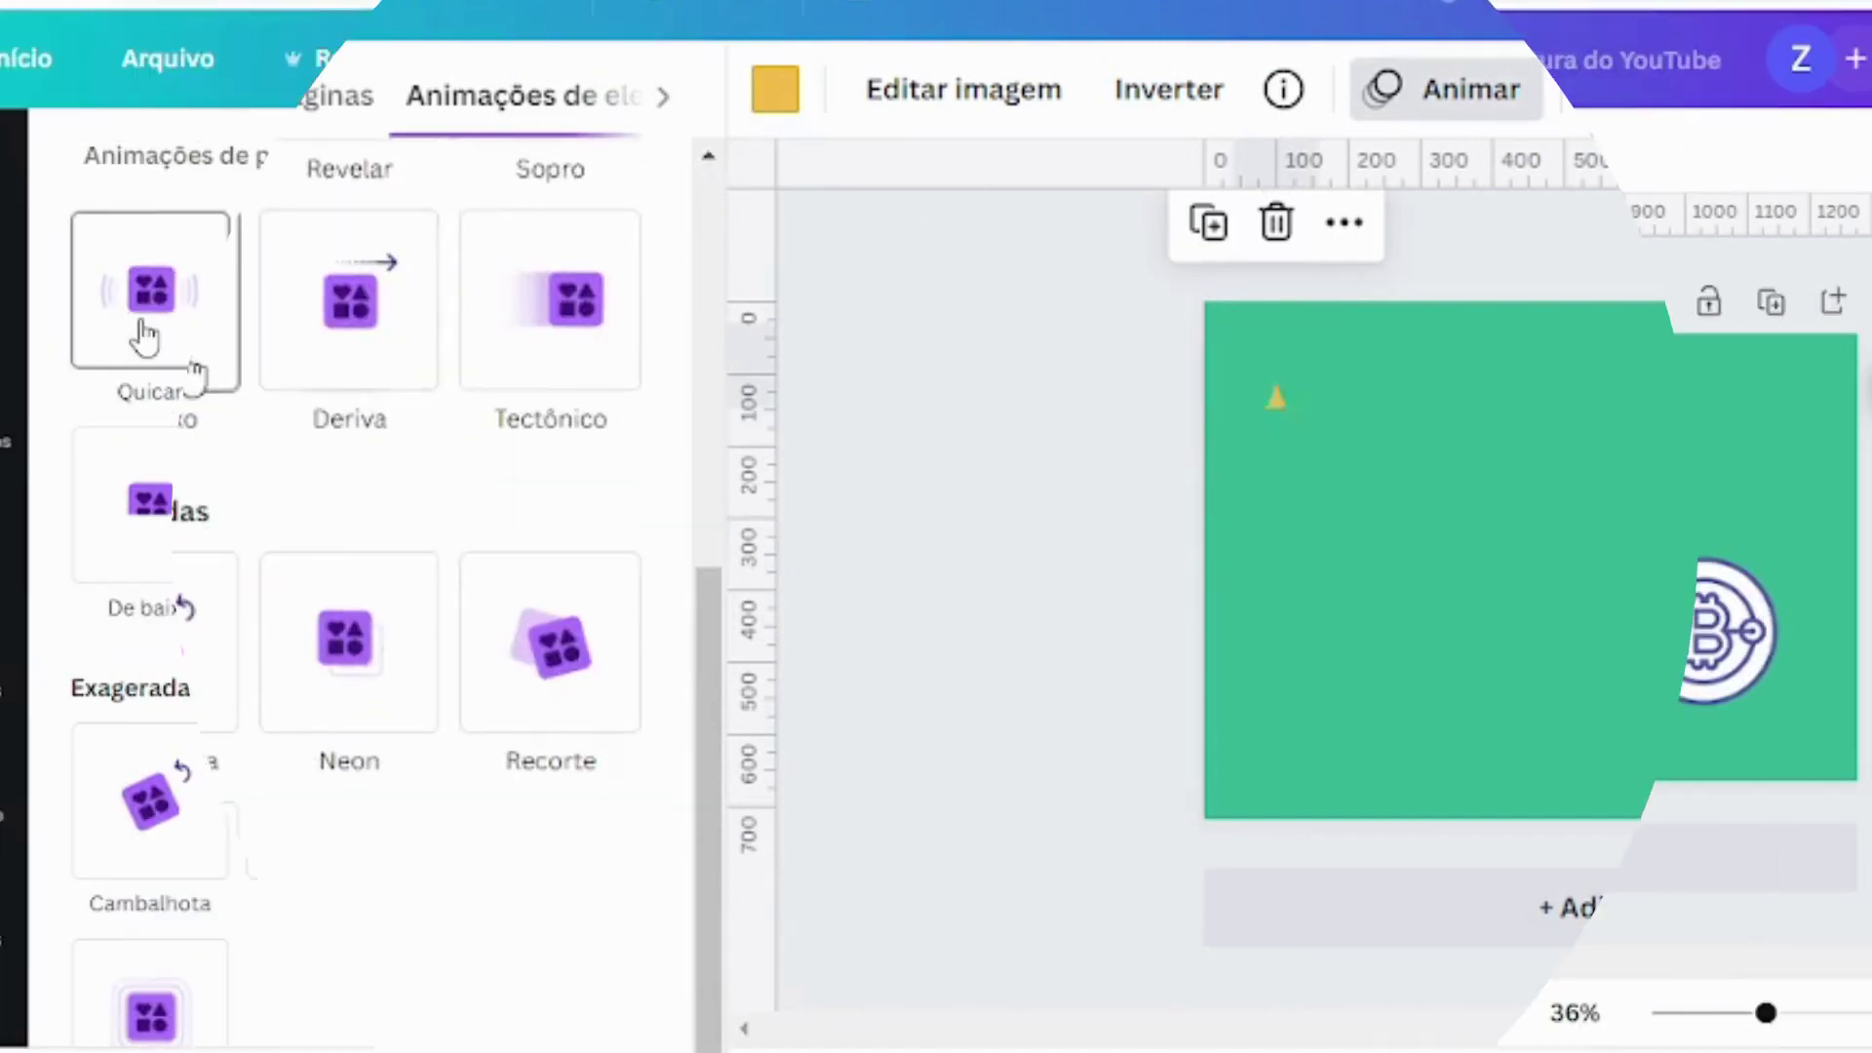
pyautogui.scroll(-2, 156, 643)
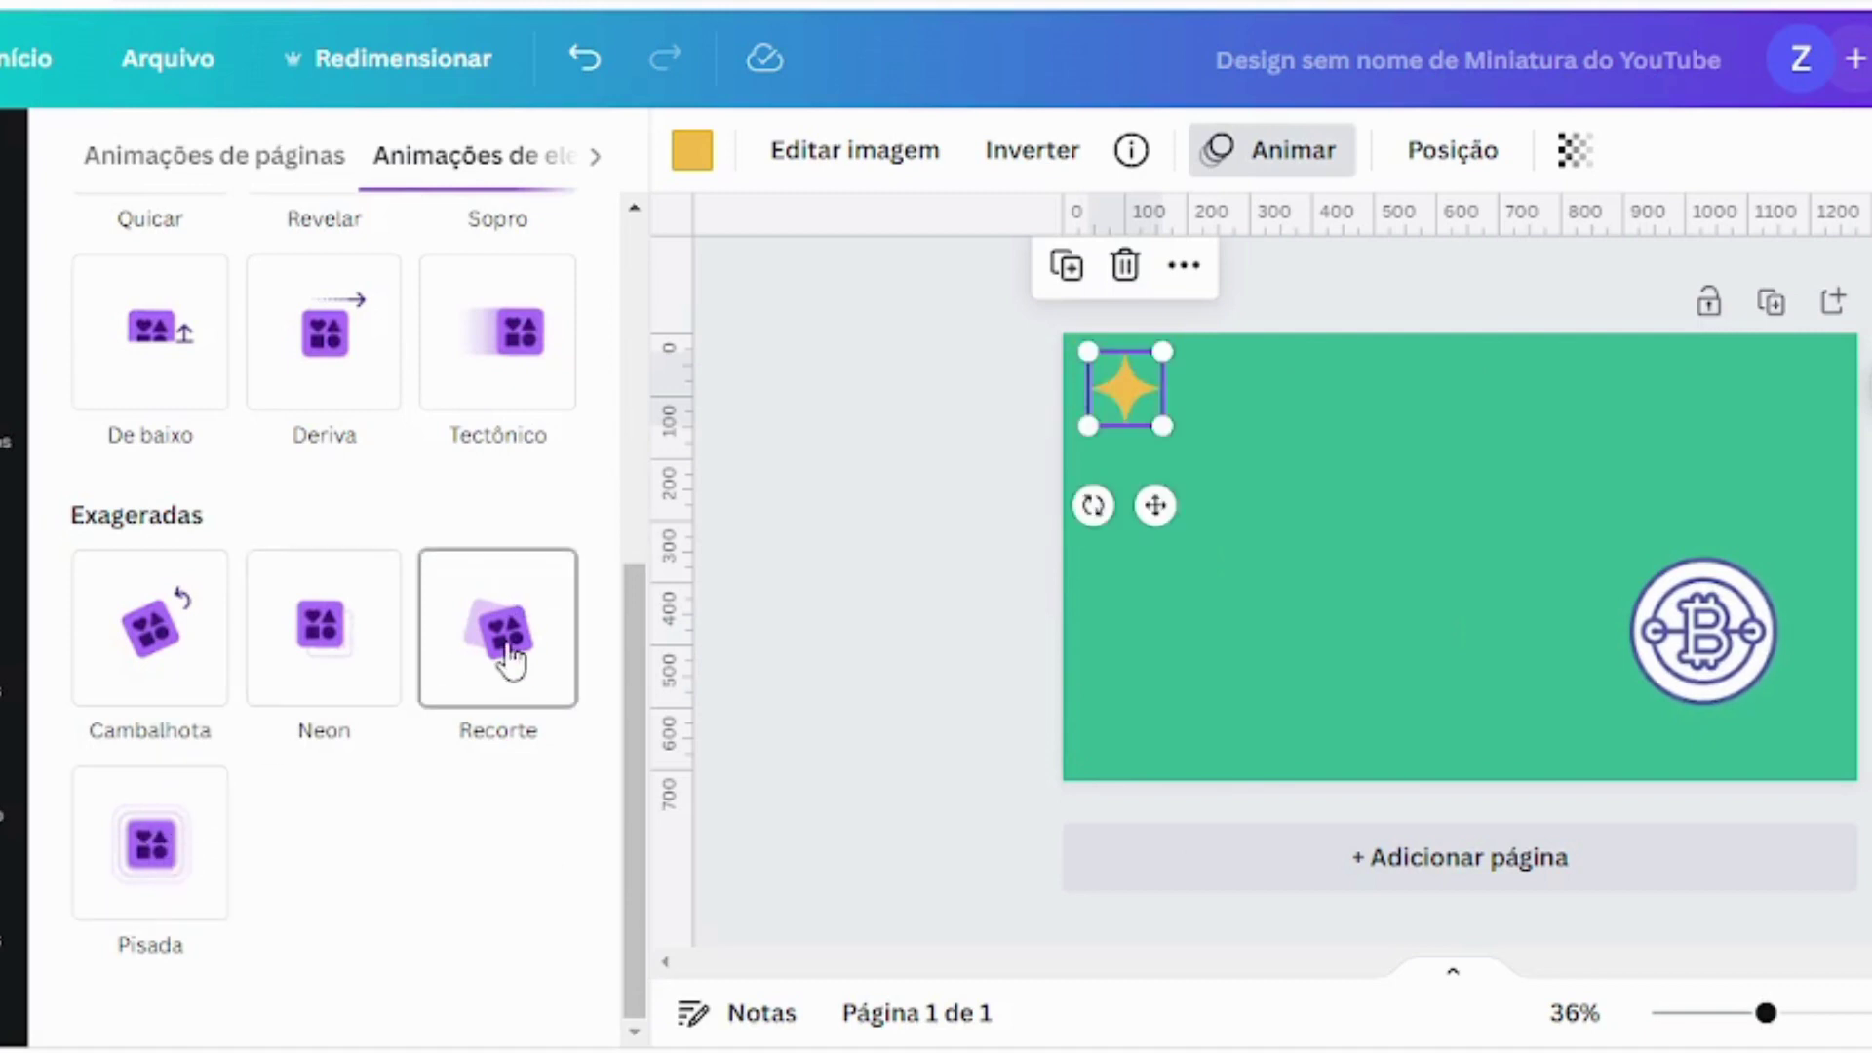
pyautogui.scroll(3, 507, 585)
# Enlarge the yellow star and move it down and inward to the left half of the page
pyautogui.moveTo(1136, 395); pyautogui.dragTo(1219, 509)
pyautogui.click(1363, 435)
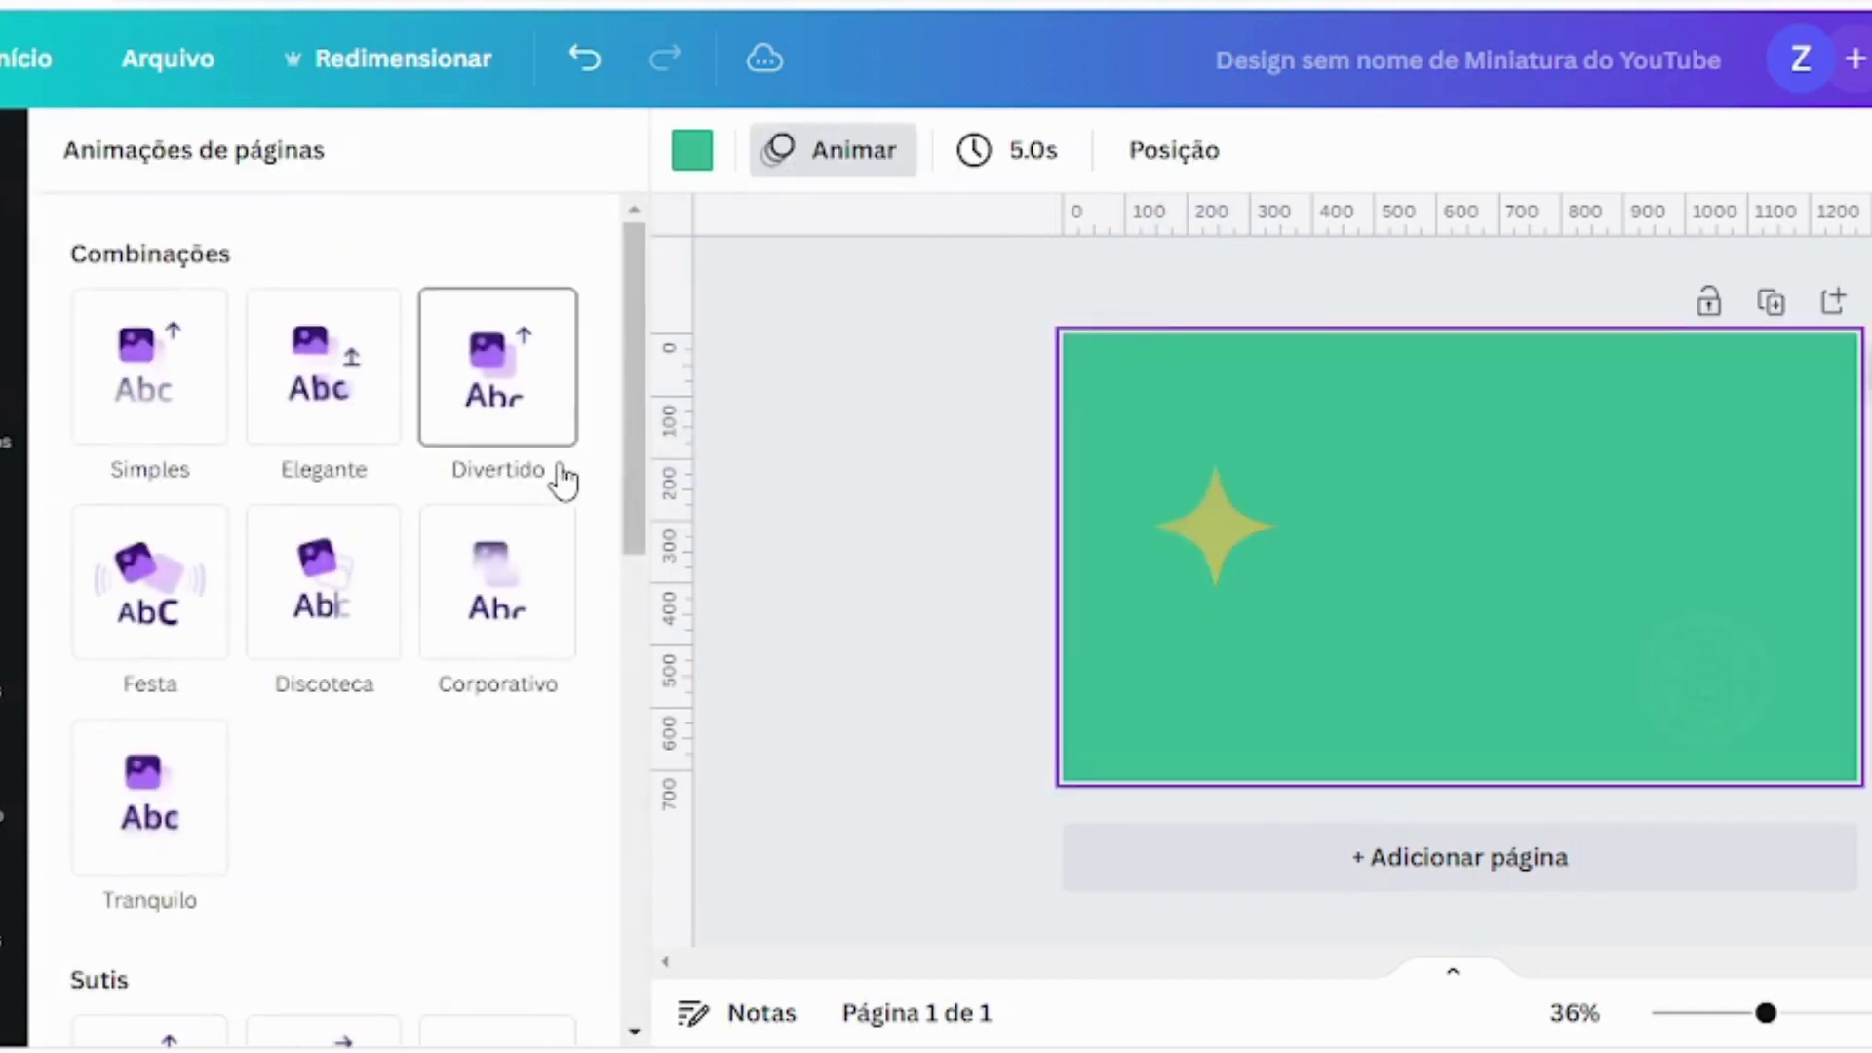
# Open the element animation options for the enlarged star, where a custom animation can be created
pyautogui.click(797, 158)
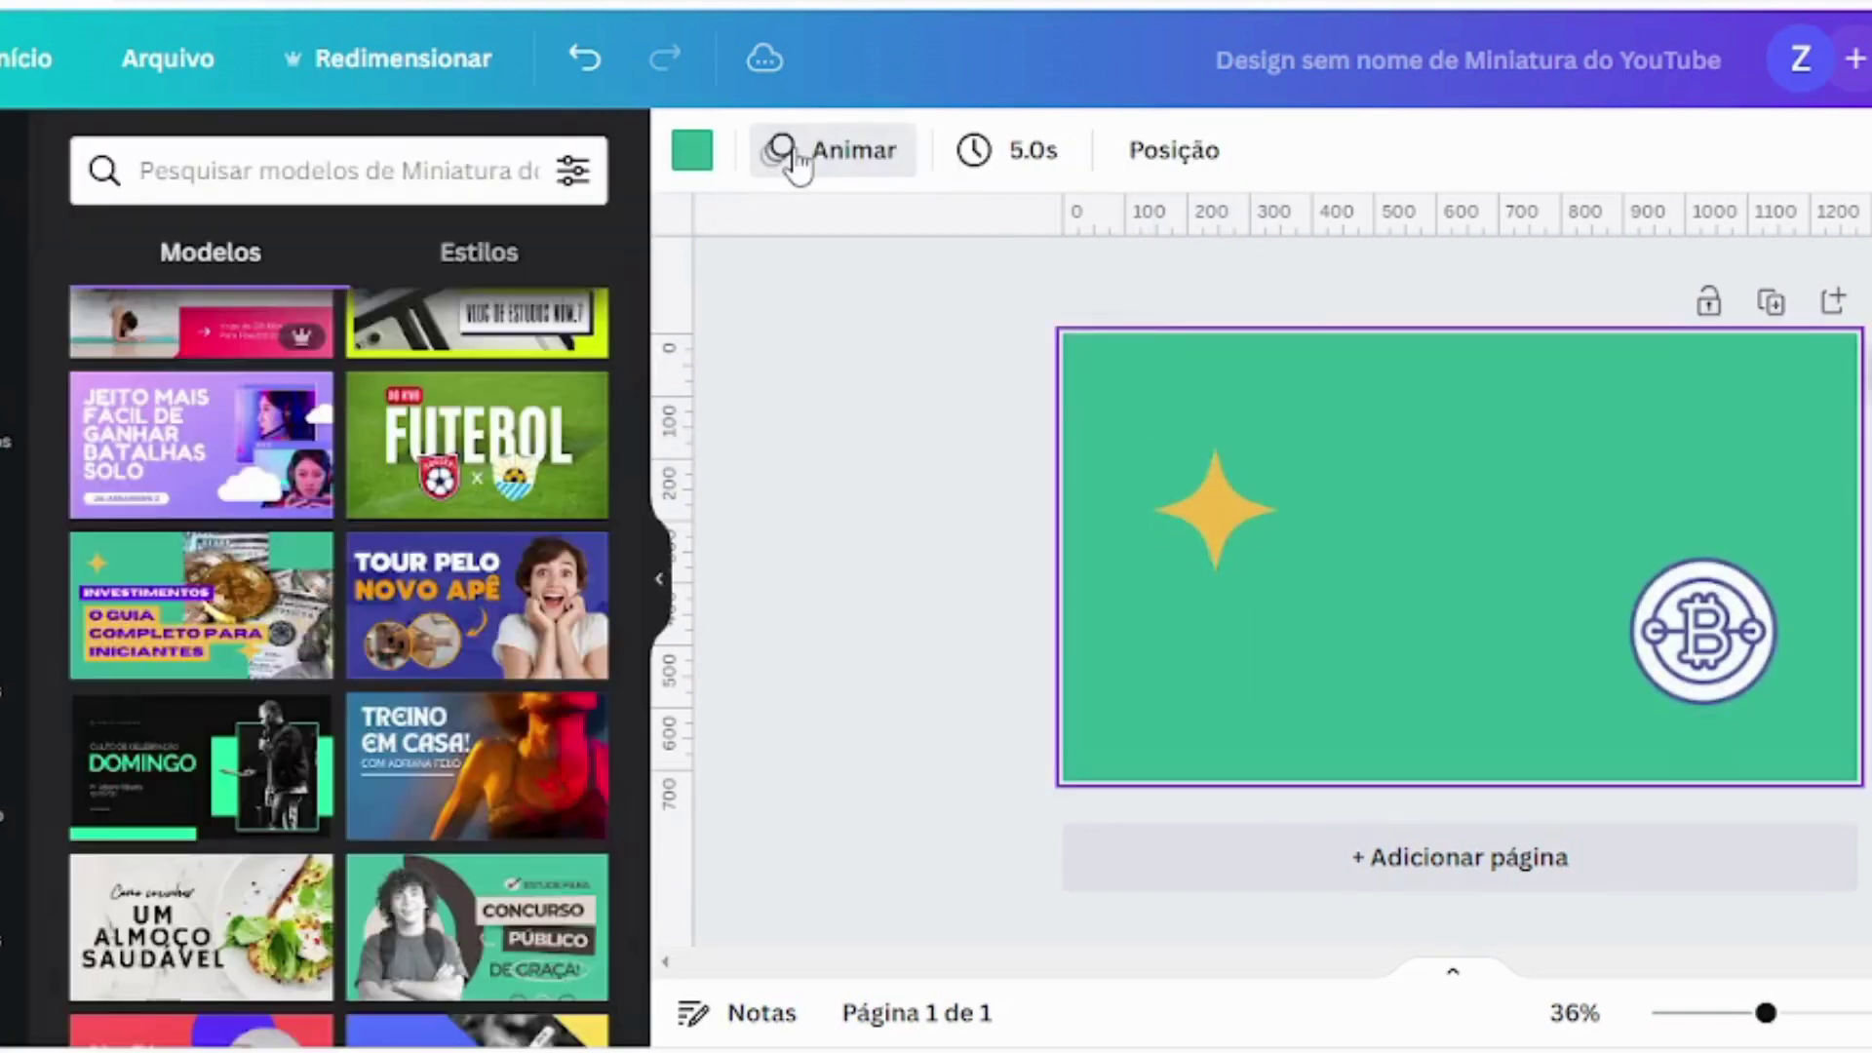
pyautogui.click(878, 156)
pyautogui.click(1221, 559)
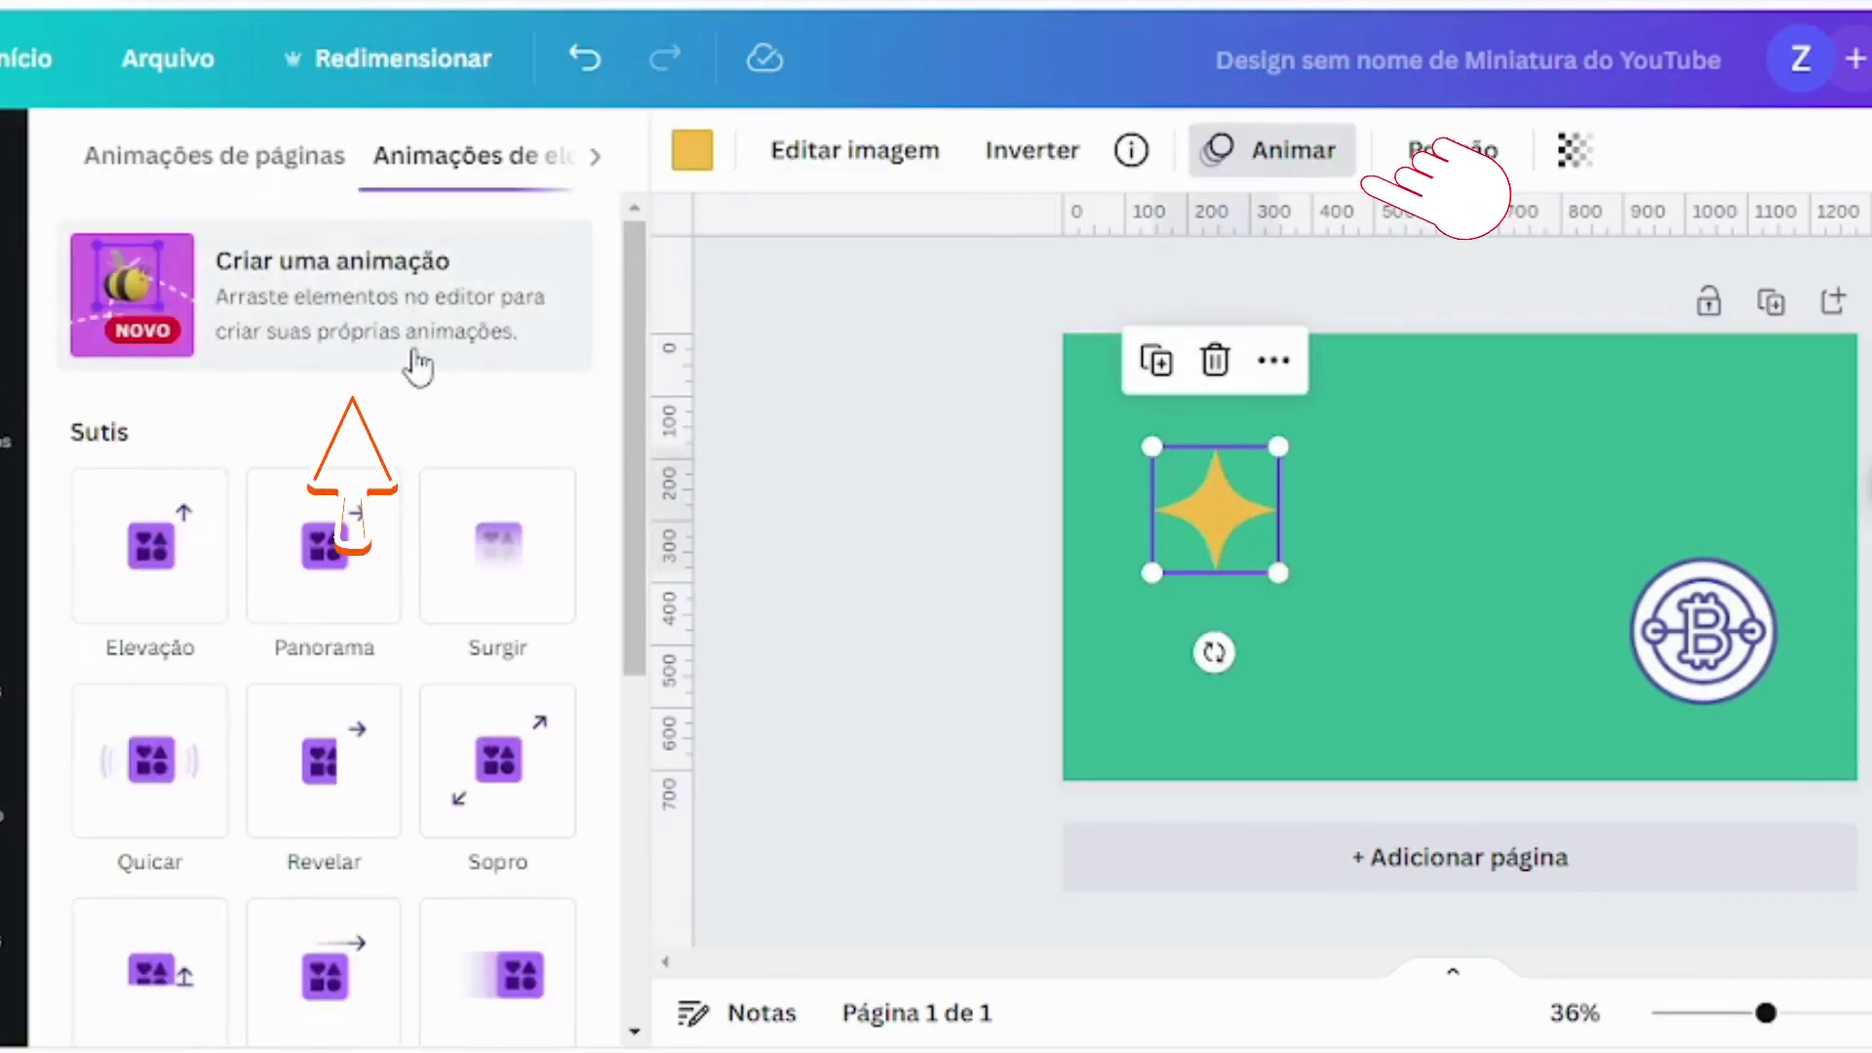
# Create a custom animation that moves the yellow star on a wavy path across the page, around the bitcoin graphic and back to its start
pyautogui.click(343, 363)
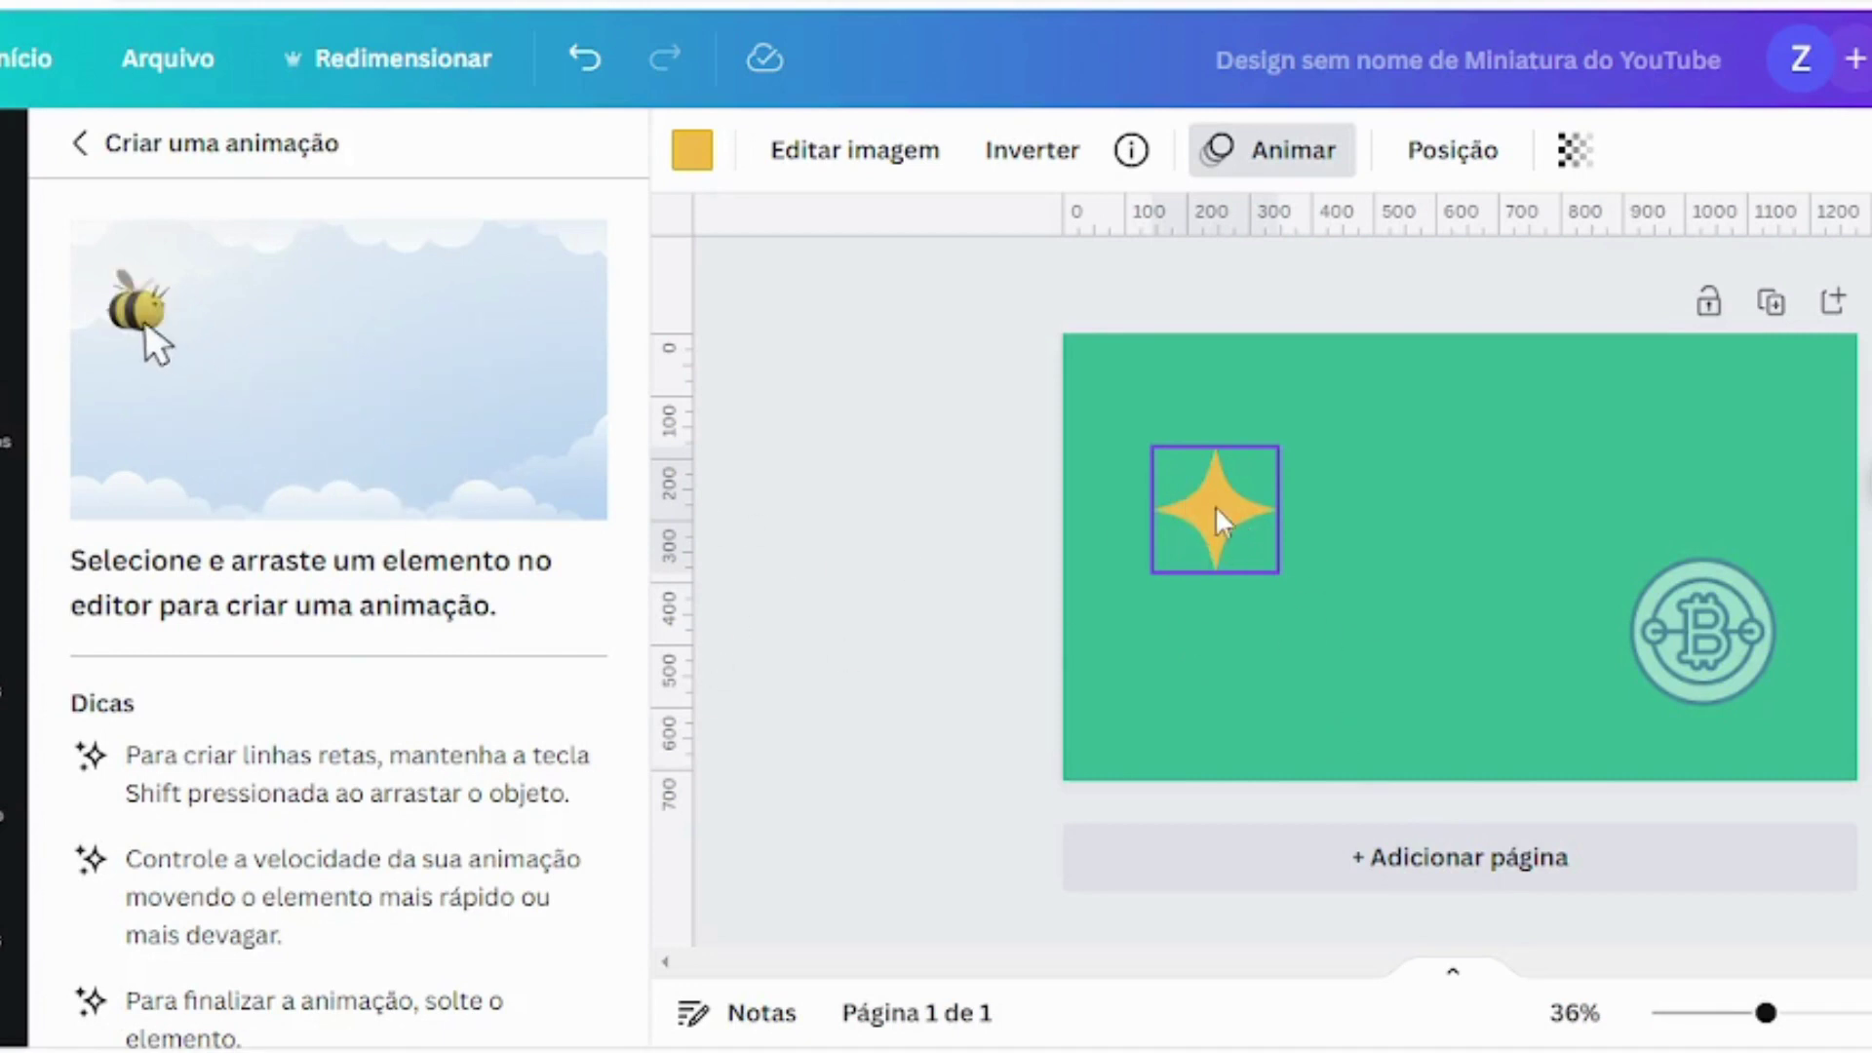
pyautogui.moveTo(1217, 510); pyautogui.dragTo(1246, 511)
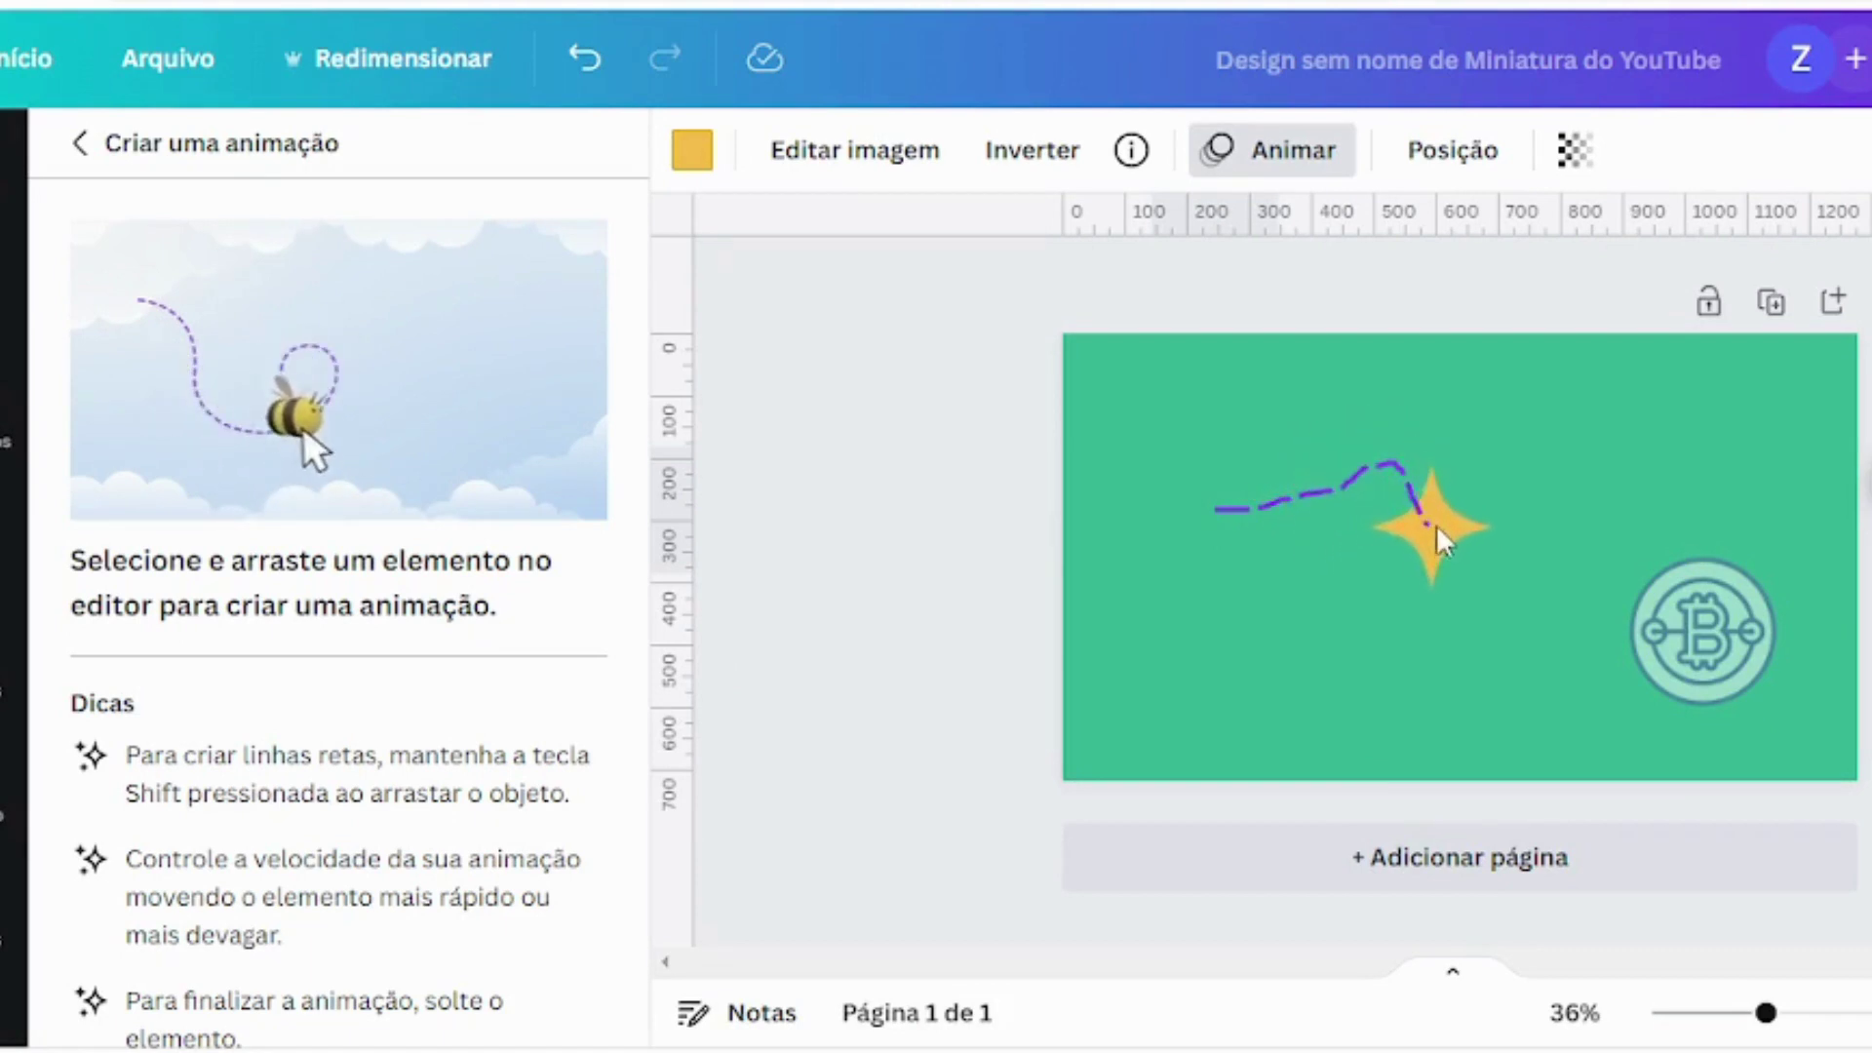
pyautogui.moveTo(1437, 530)
pyautogui.mouseDown()
pyautogui.moveTo(1477, 538)
pyautogui.moveTo(1636, 517)
pyautogui.mouseUp()
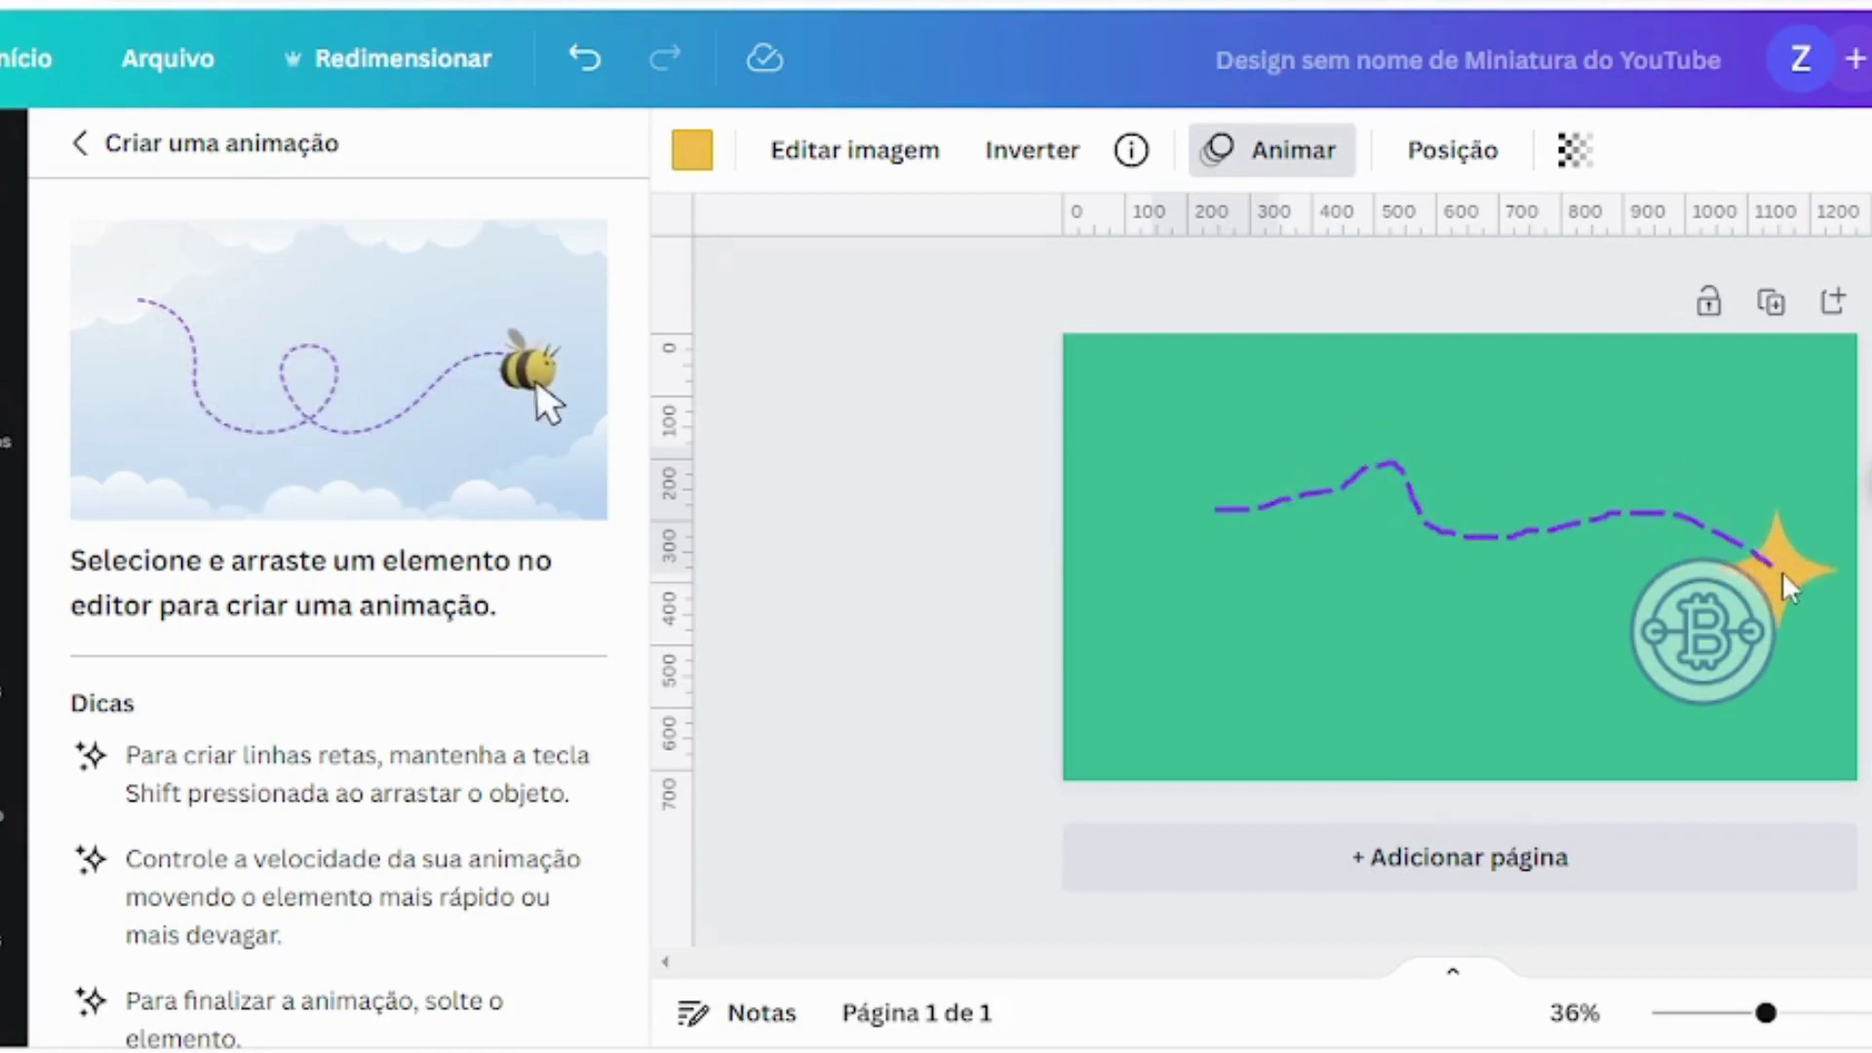
pyautogui.moveTo(1805, 661); pyautogui.dragTo(1728, 706)
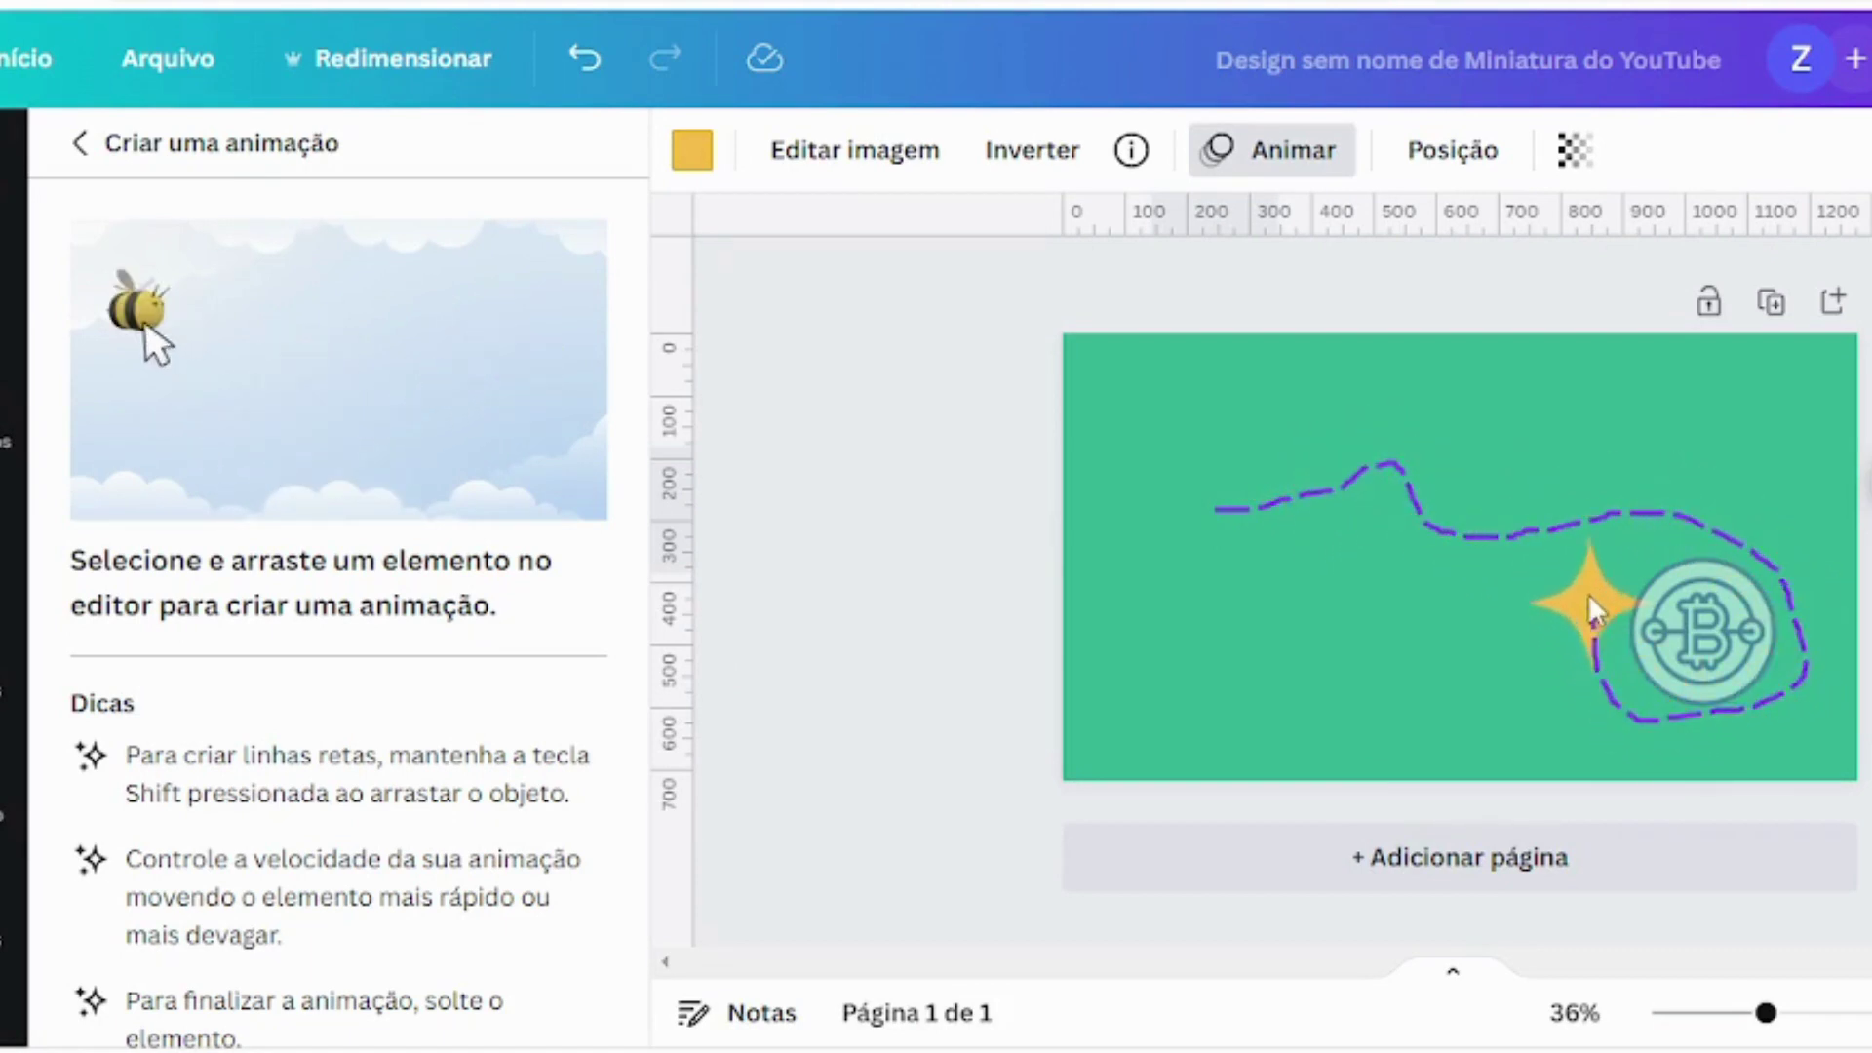
pyautogui.moveTo(1303, 720)
pyautogui.mouseDown()
pyautogui.moveTo(1198, 663)
pyautogui.moveTo(1420, 640)
pyautogui.moveTo(1407, 581)
pyautogui.moveTo(1283, 573)
pyautogui.moveTo(1219, 505)
pyautogui.mouseUp()
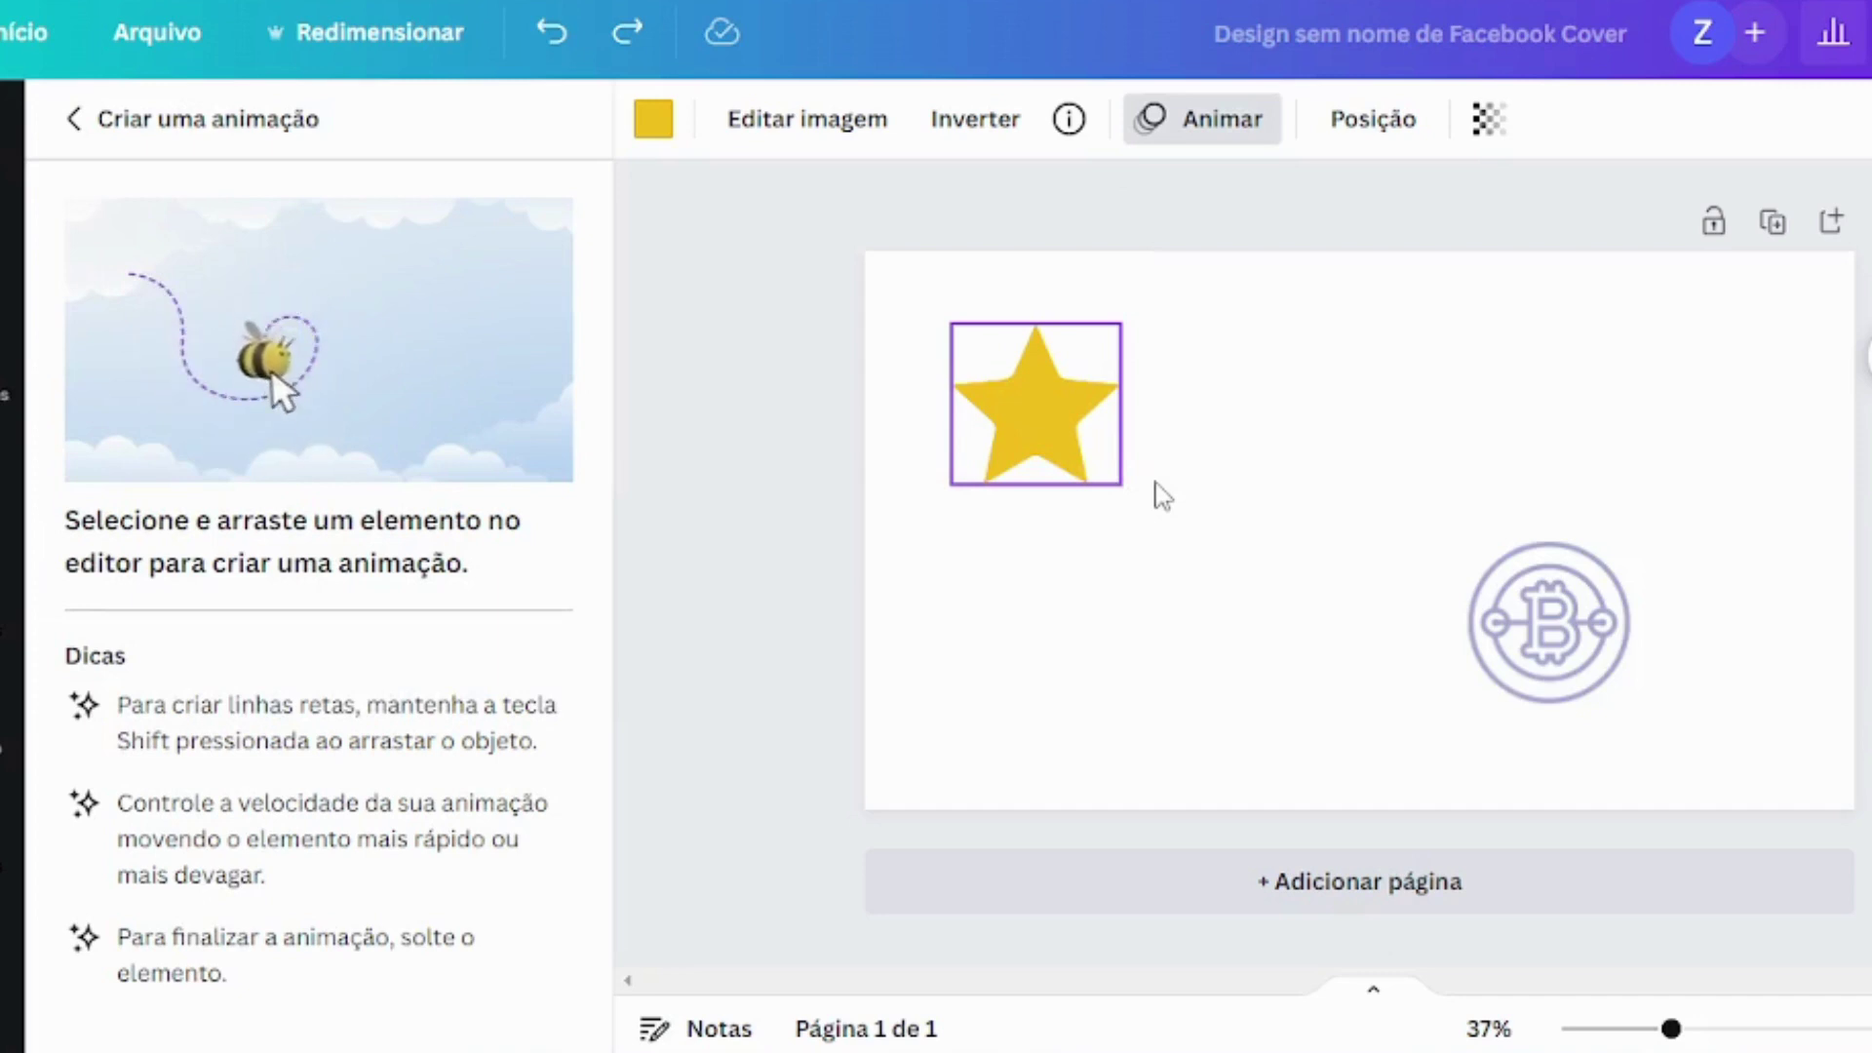
# Leave the animation creation and change the white page background to the indigo from the document's colours
pyautogui.press('Escape')
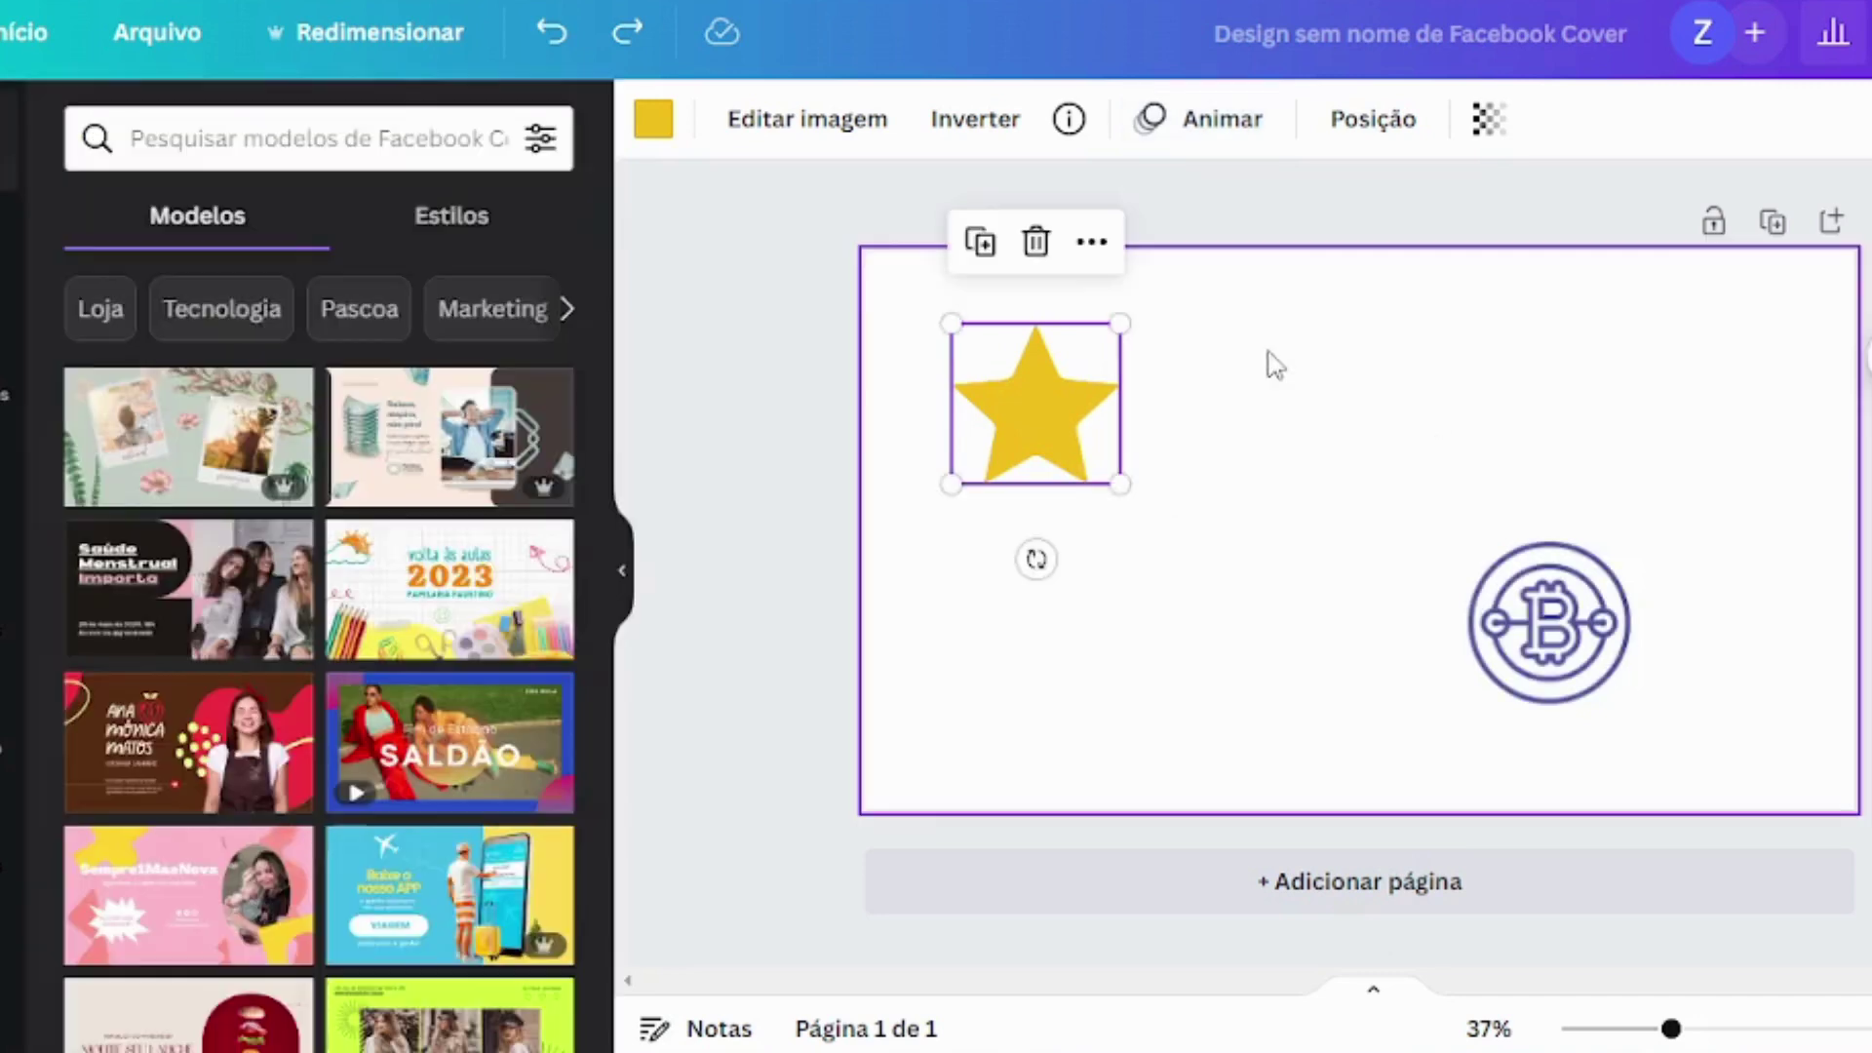
pyautogui.click(890, 202)
pyautogui.click(643, 131)
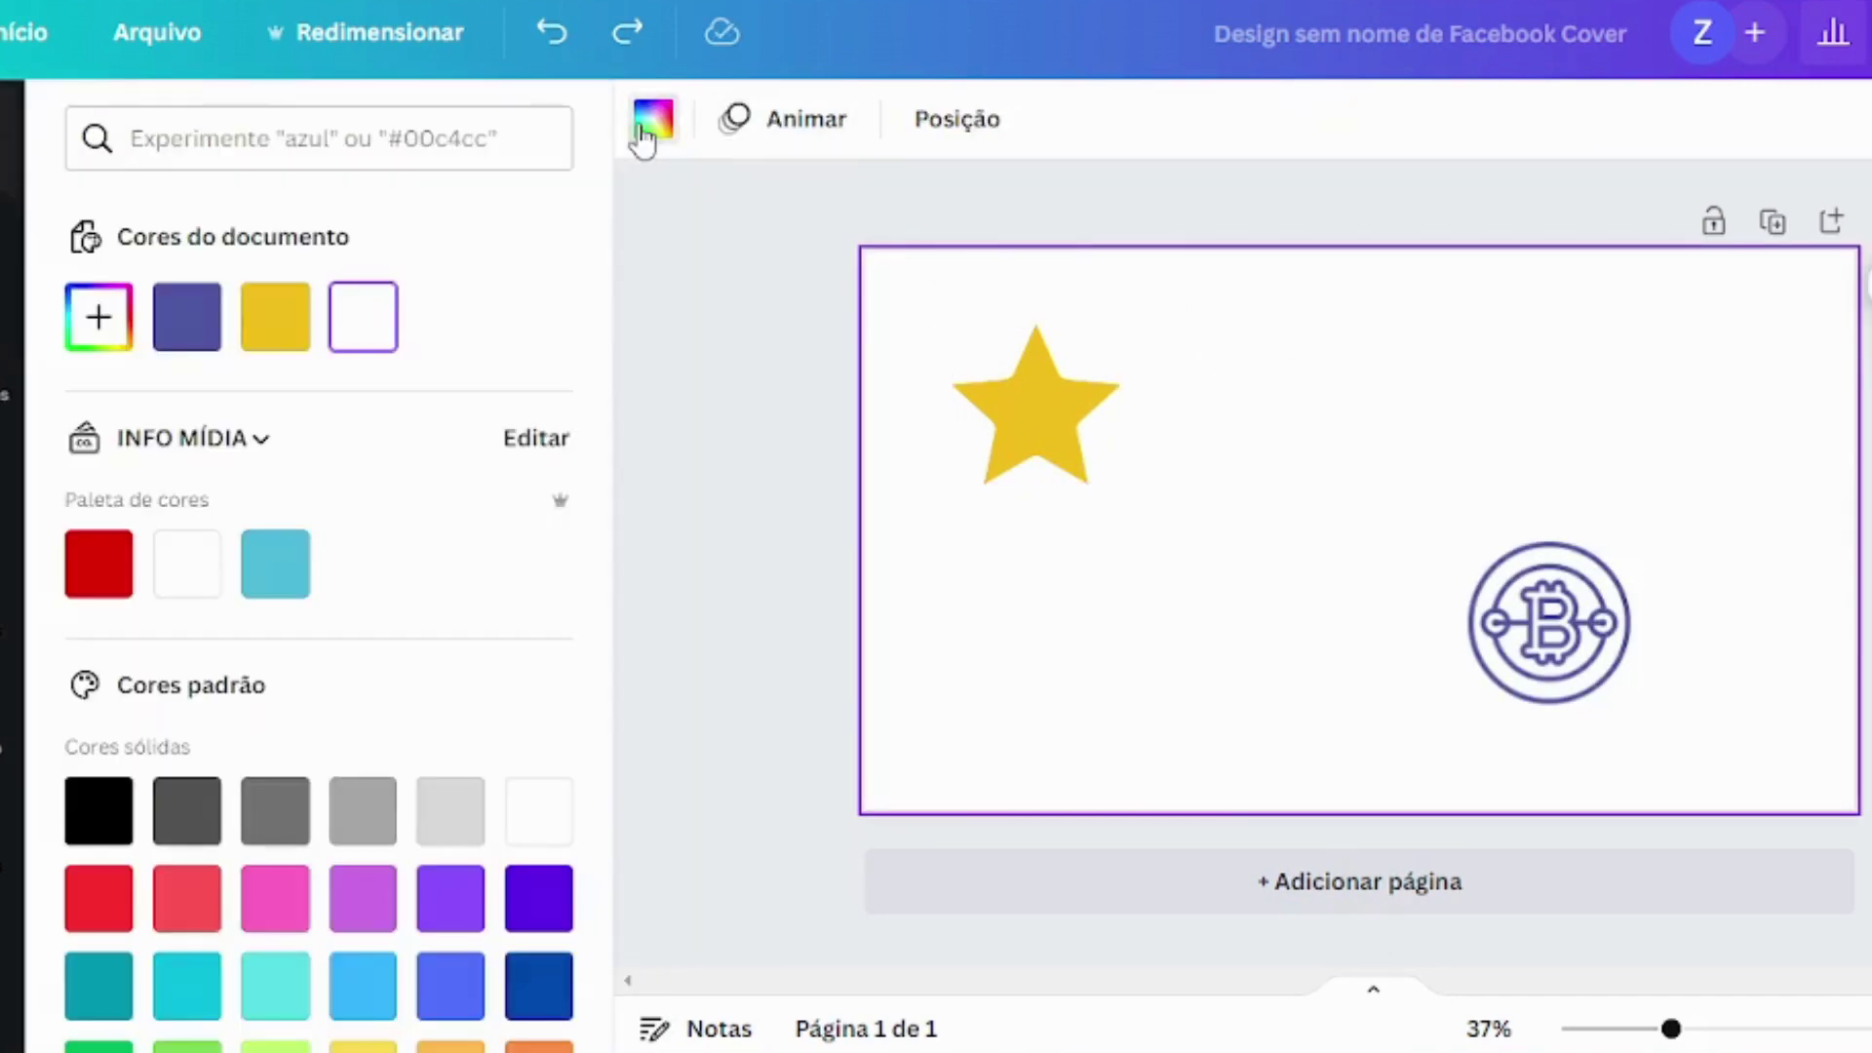
pyautogui.click(187, 317)
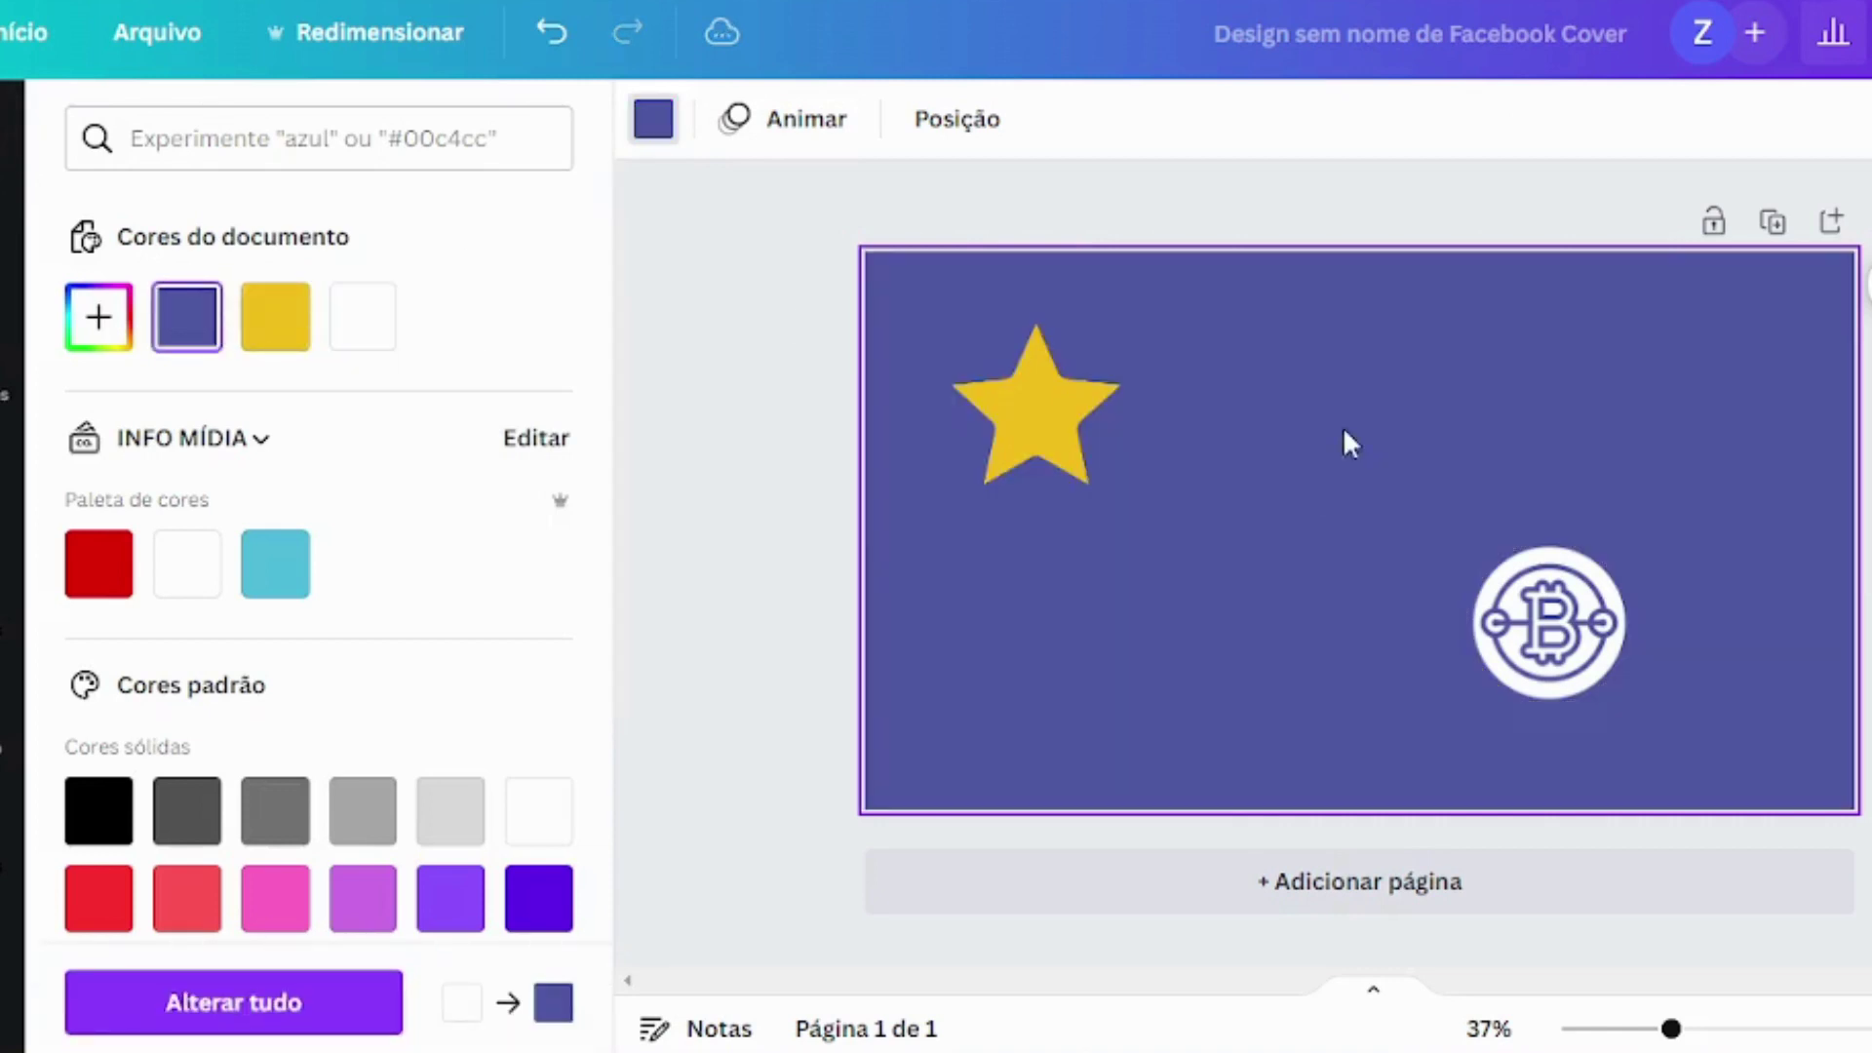
# Create a custom animation for the yellow star along a path that loops around the bitcoin graphic and returns to its start
pyautogui.click(1004, 413)
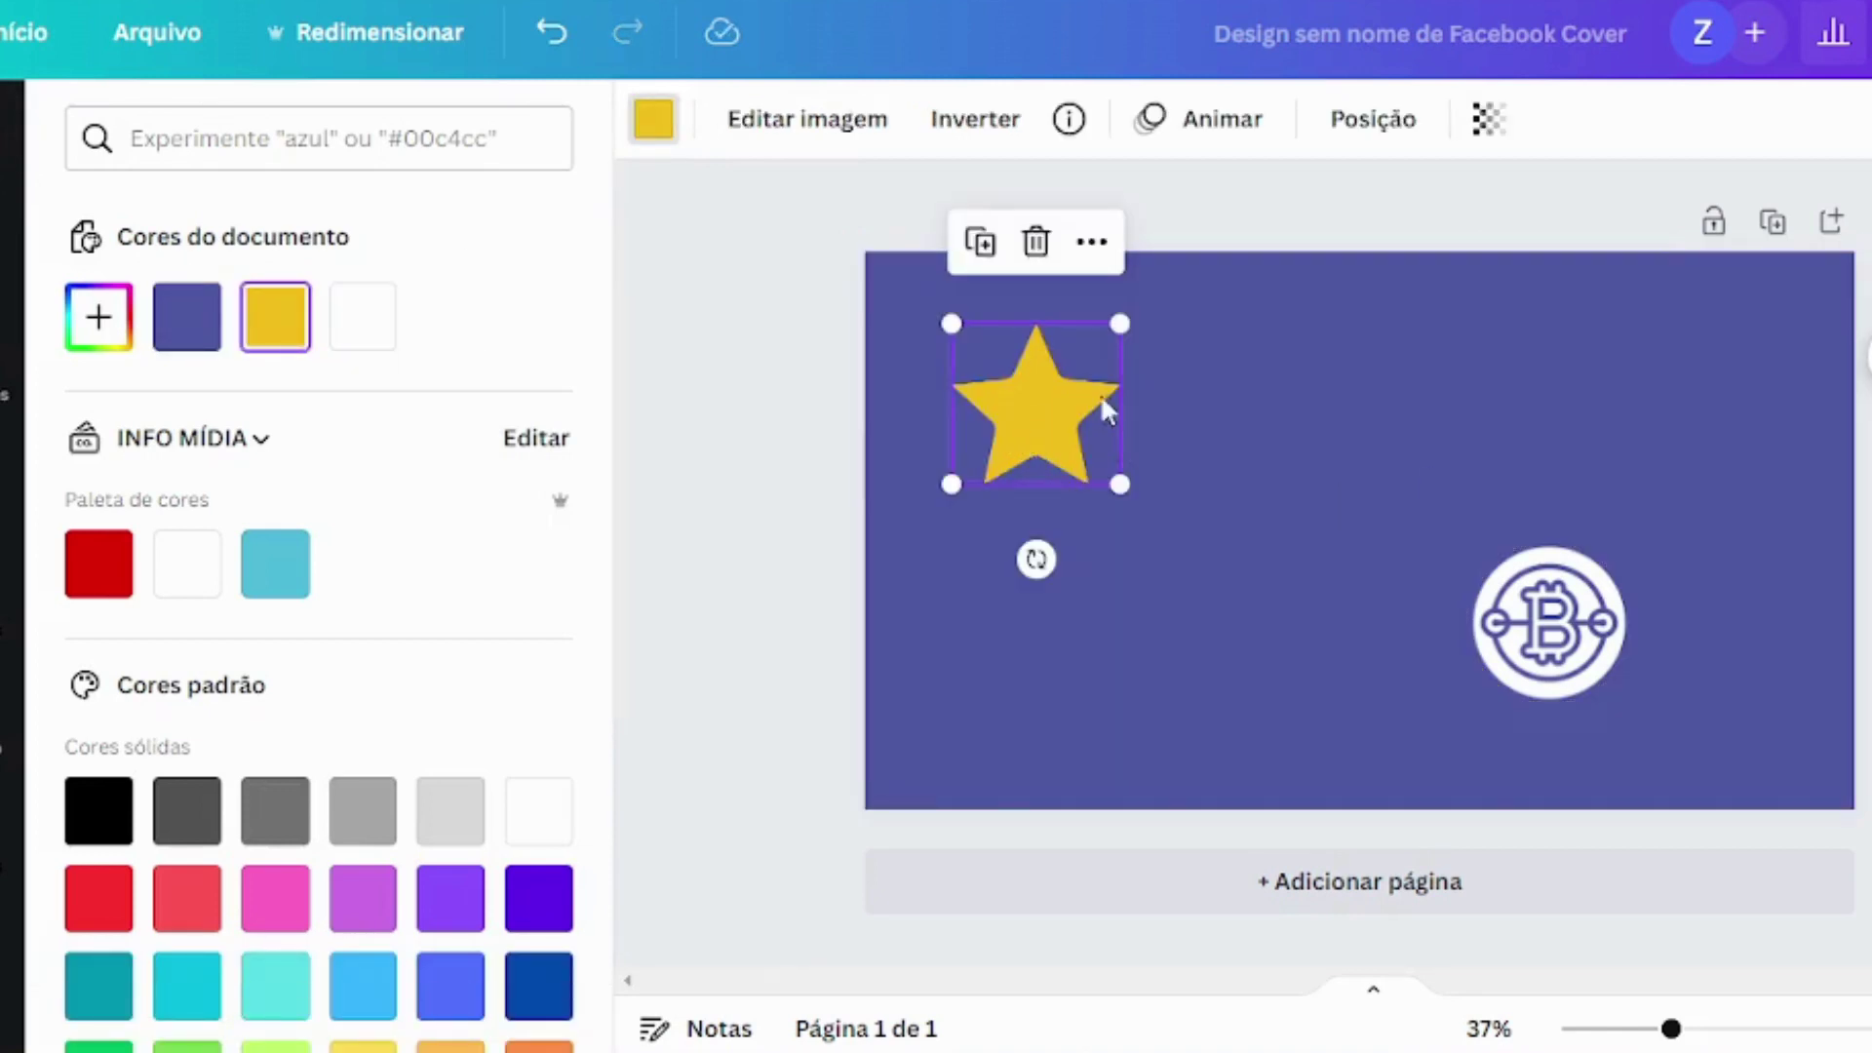
pyautogui.click(1205, 131)
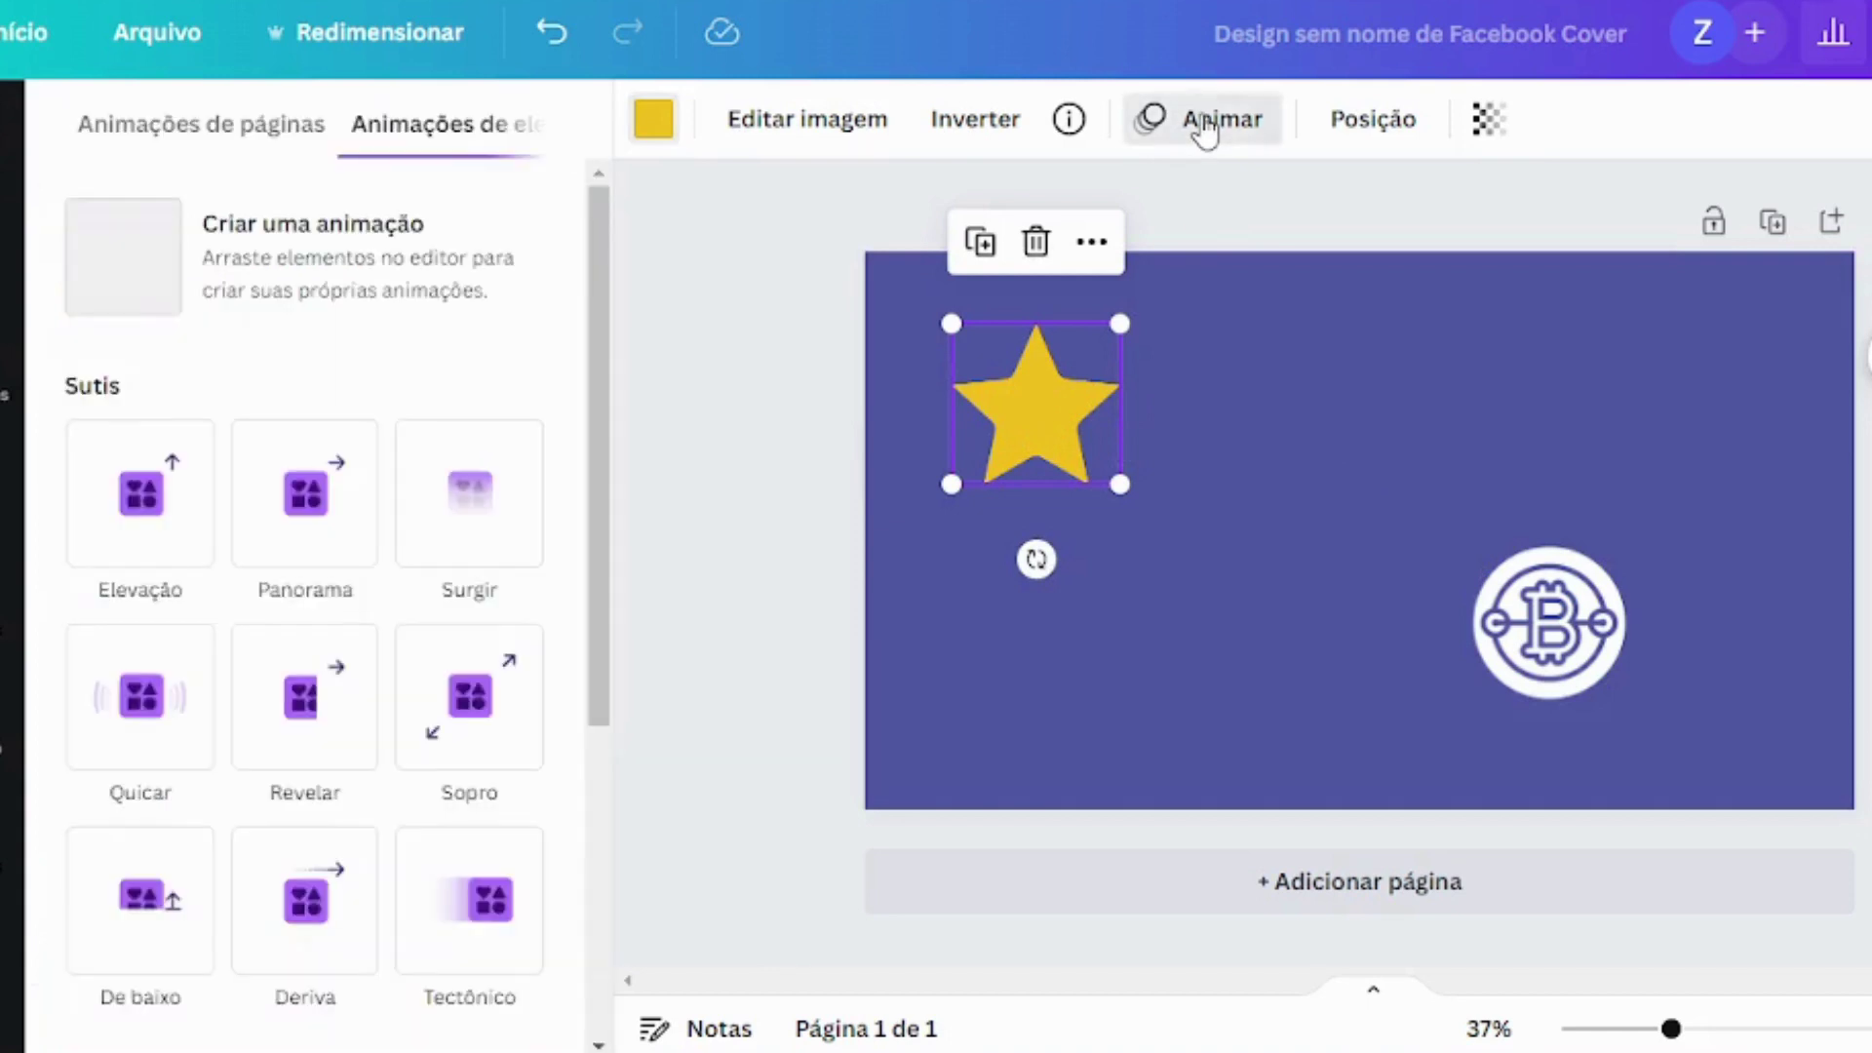
pyautogui.click(235, 256)
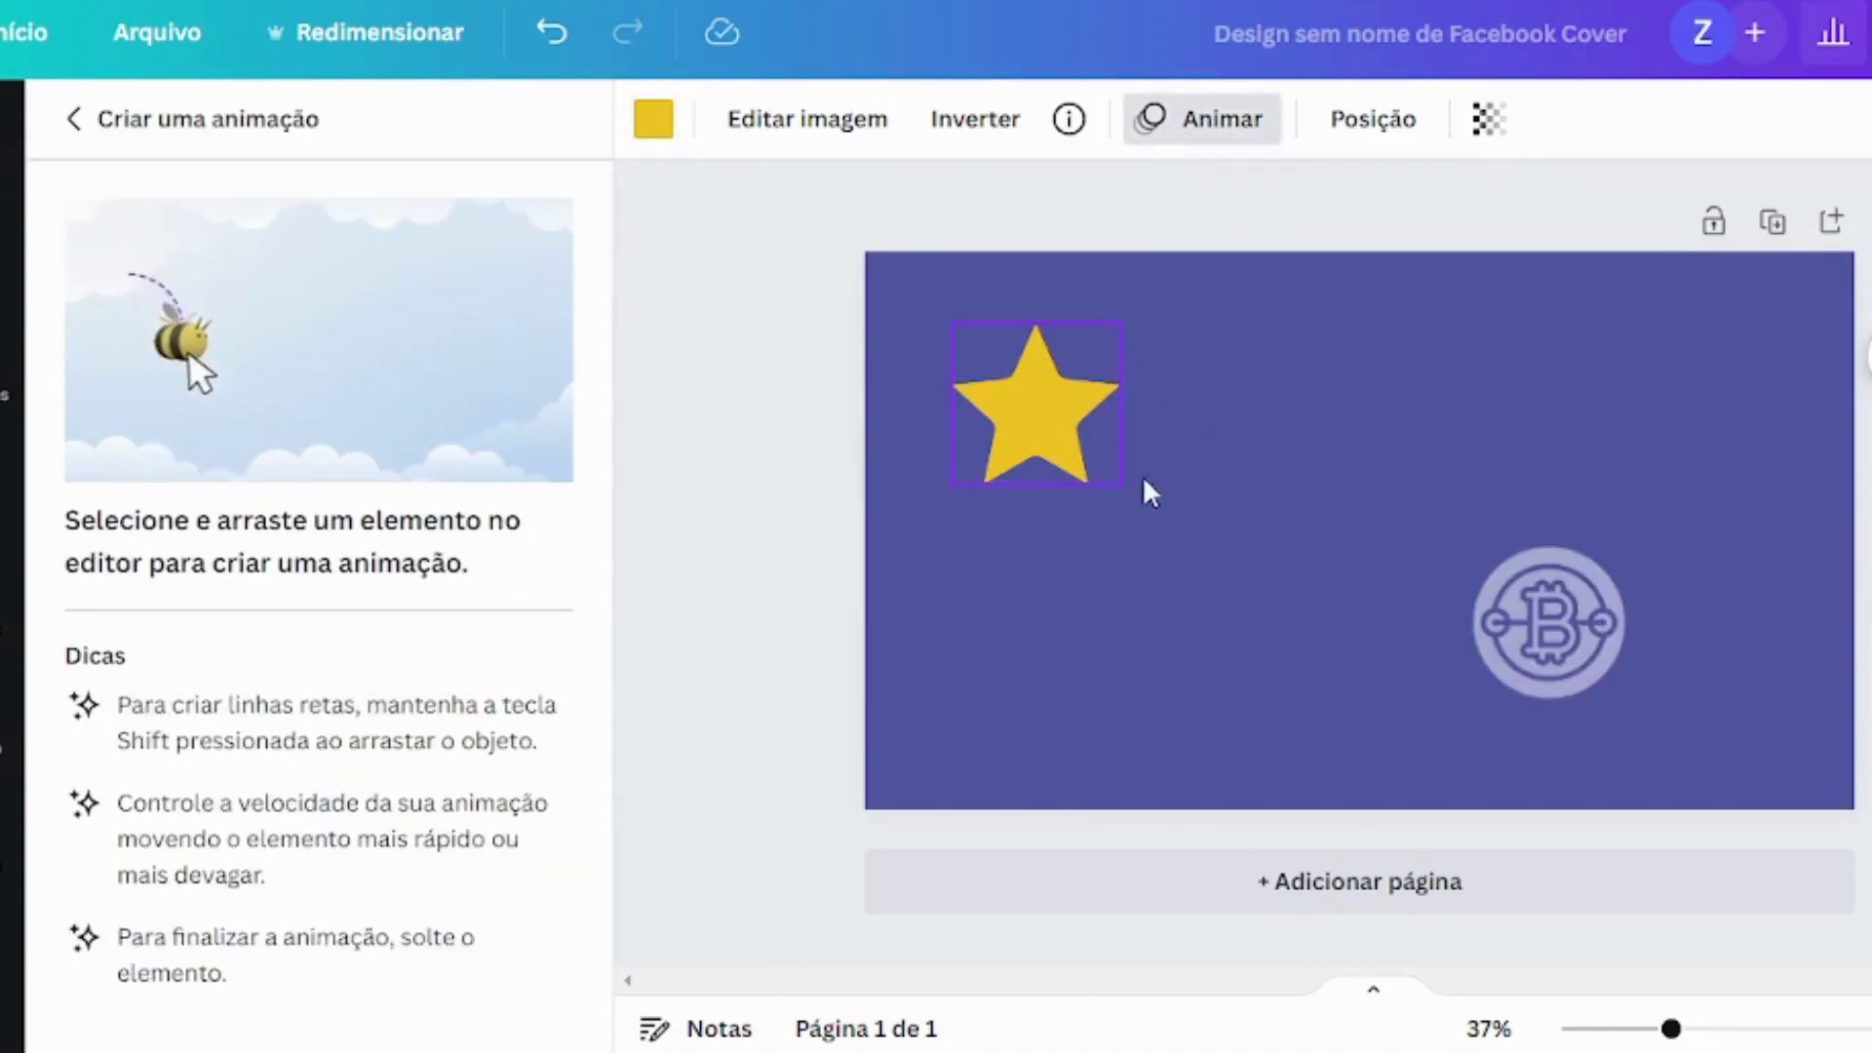
pyautogui.moveTo(1033, 401)
pyautogui.mouseDown()
pyautogui.moveTo(1156, 382)
pyautogui.moveTo(1574, 458)
pyautogui.mouseUp()
pyautogui.moveTo(1722, 569)
pyautogui.mouseDown()
pyautogui.moveTo(1716, 687)
pyautogui.moveTo(1675, 718)
pyautogui.moveTo(1516, 737)
pyautogui.moveTo(1322, 712)
pyautogui.moveTo(1310, 611)
pyautogui.moveTo(1376, 539)
pyautogui.moveTo(1314, 494)
pyautogui.moveTo(1126, 535)
pyautogui.moveTo(1007, 487)
pyautogui.moveTo(994, 436)
pyautogui.moveTo(1024, 402)
pyautogui.mouseUp()
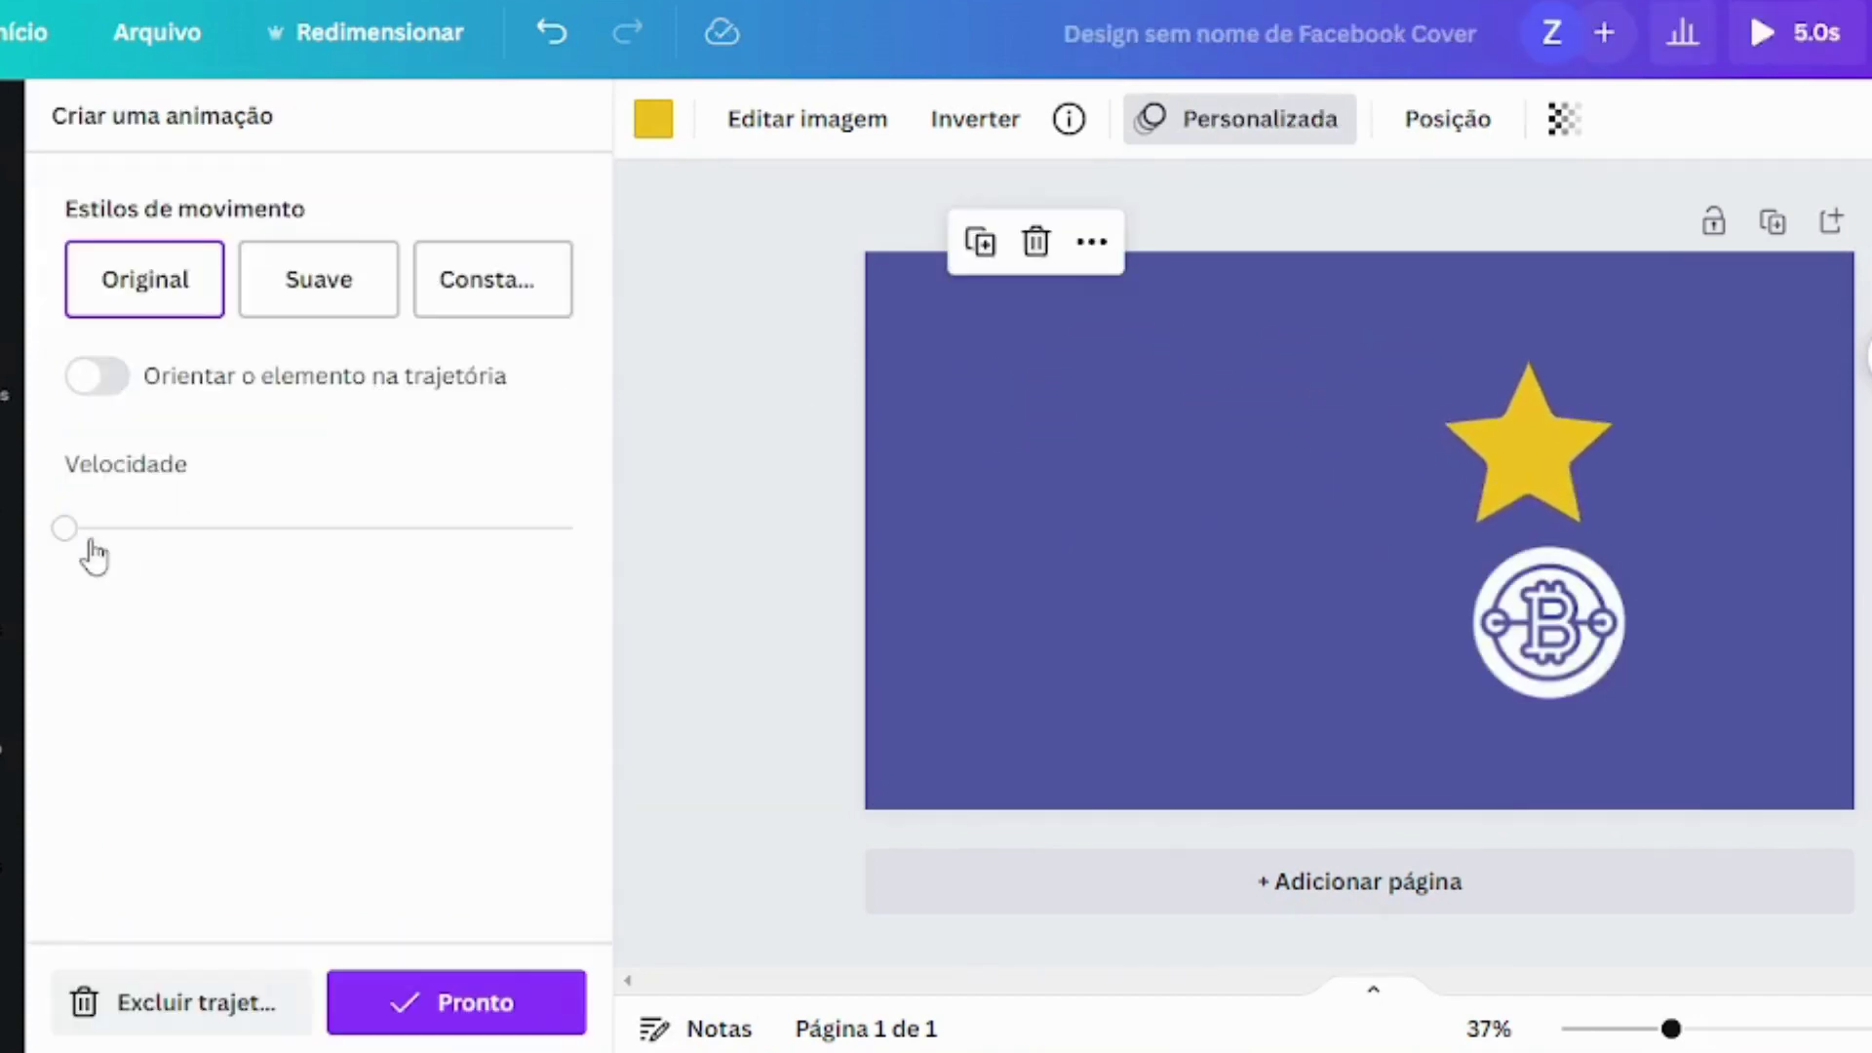
# Set the star animation's speed to about half, choose the Suave movement style and finish the animation
pyautogui.moveTo(72, 543); pyautogui.dragTo(328, 559)
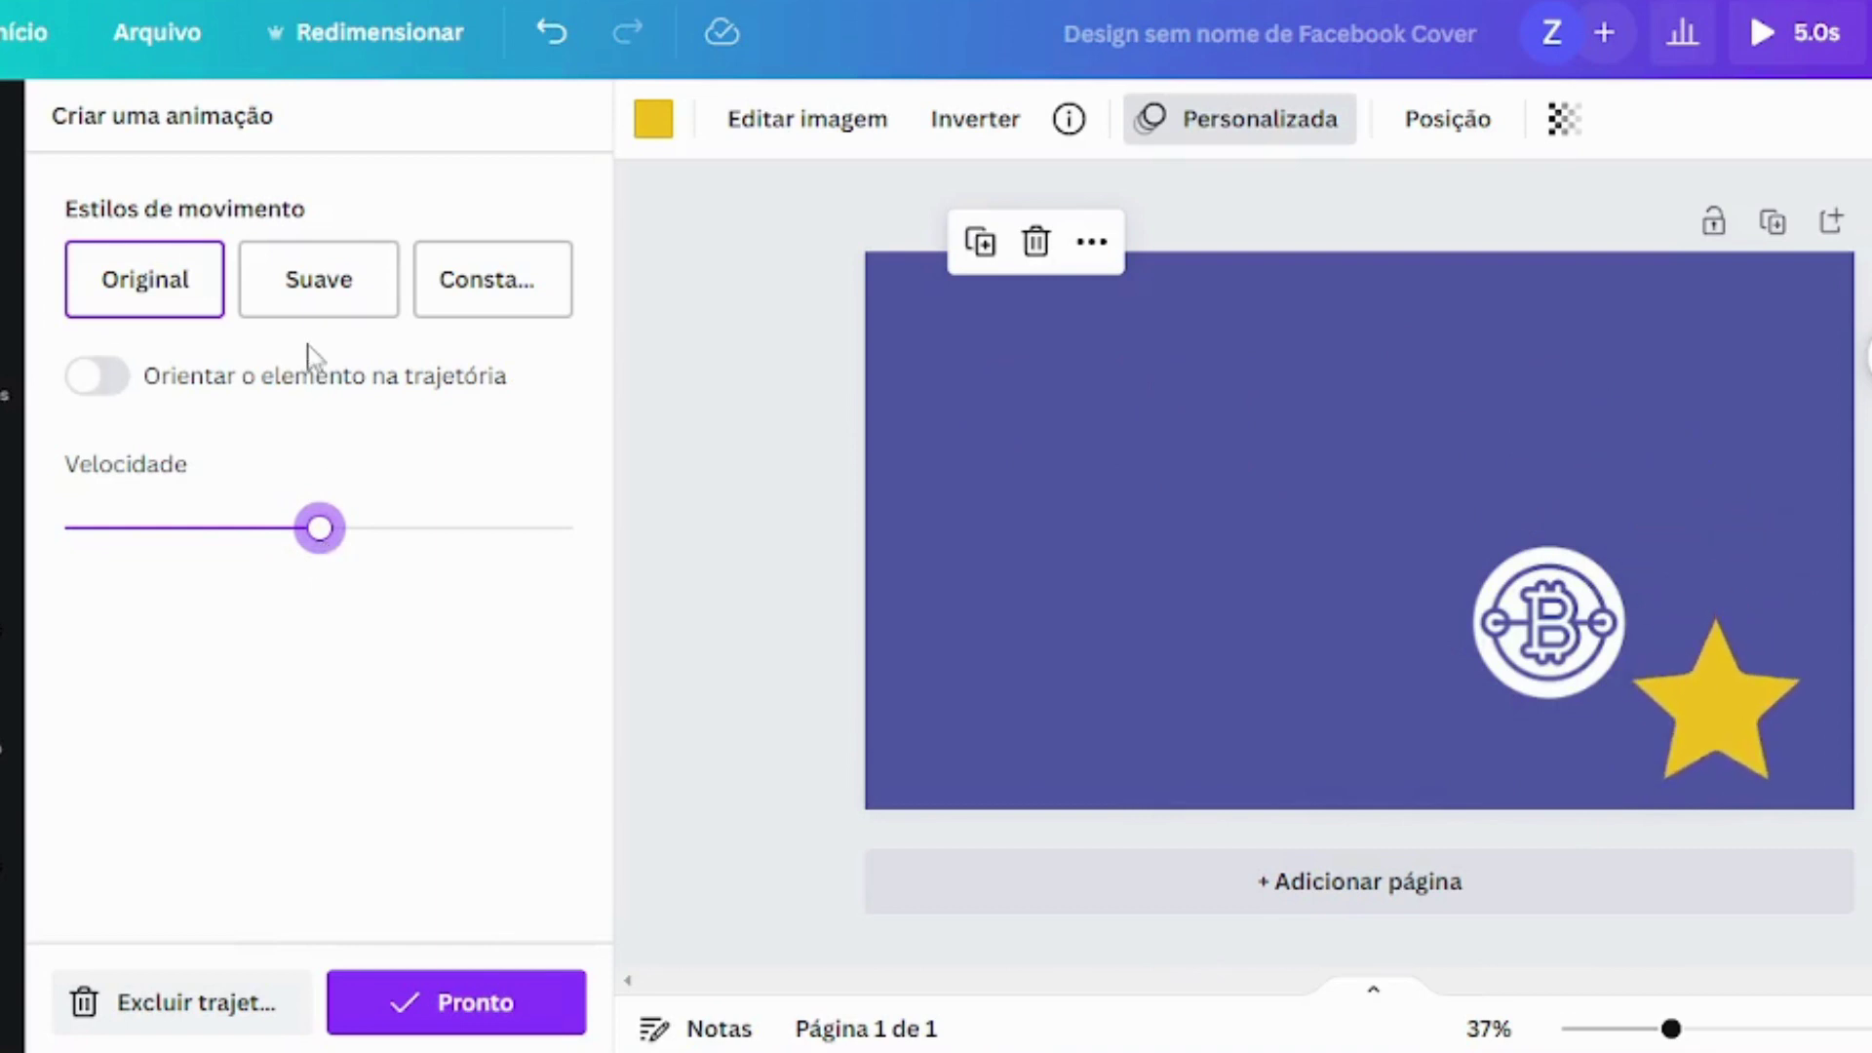
pyautogui.click(306, 284)
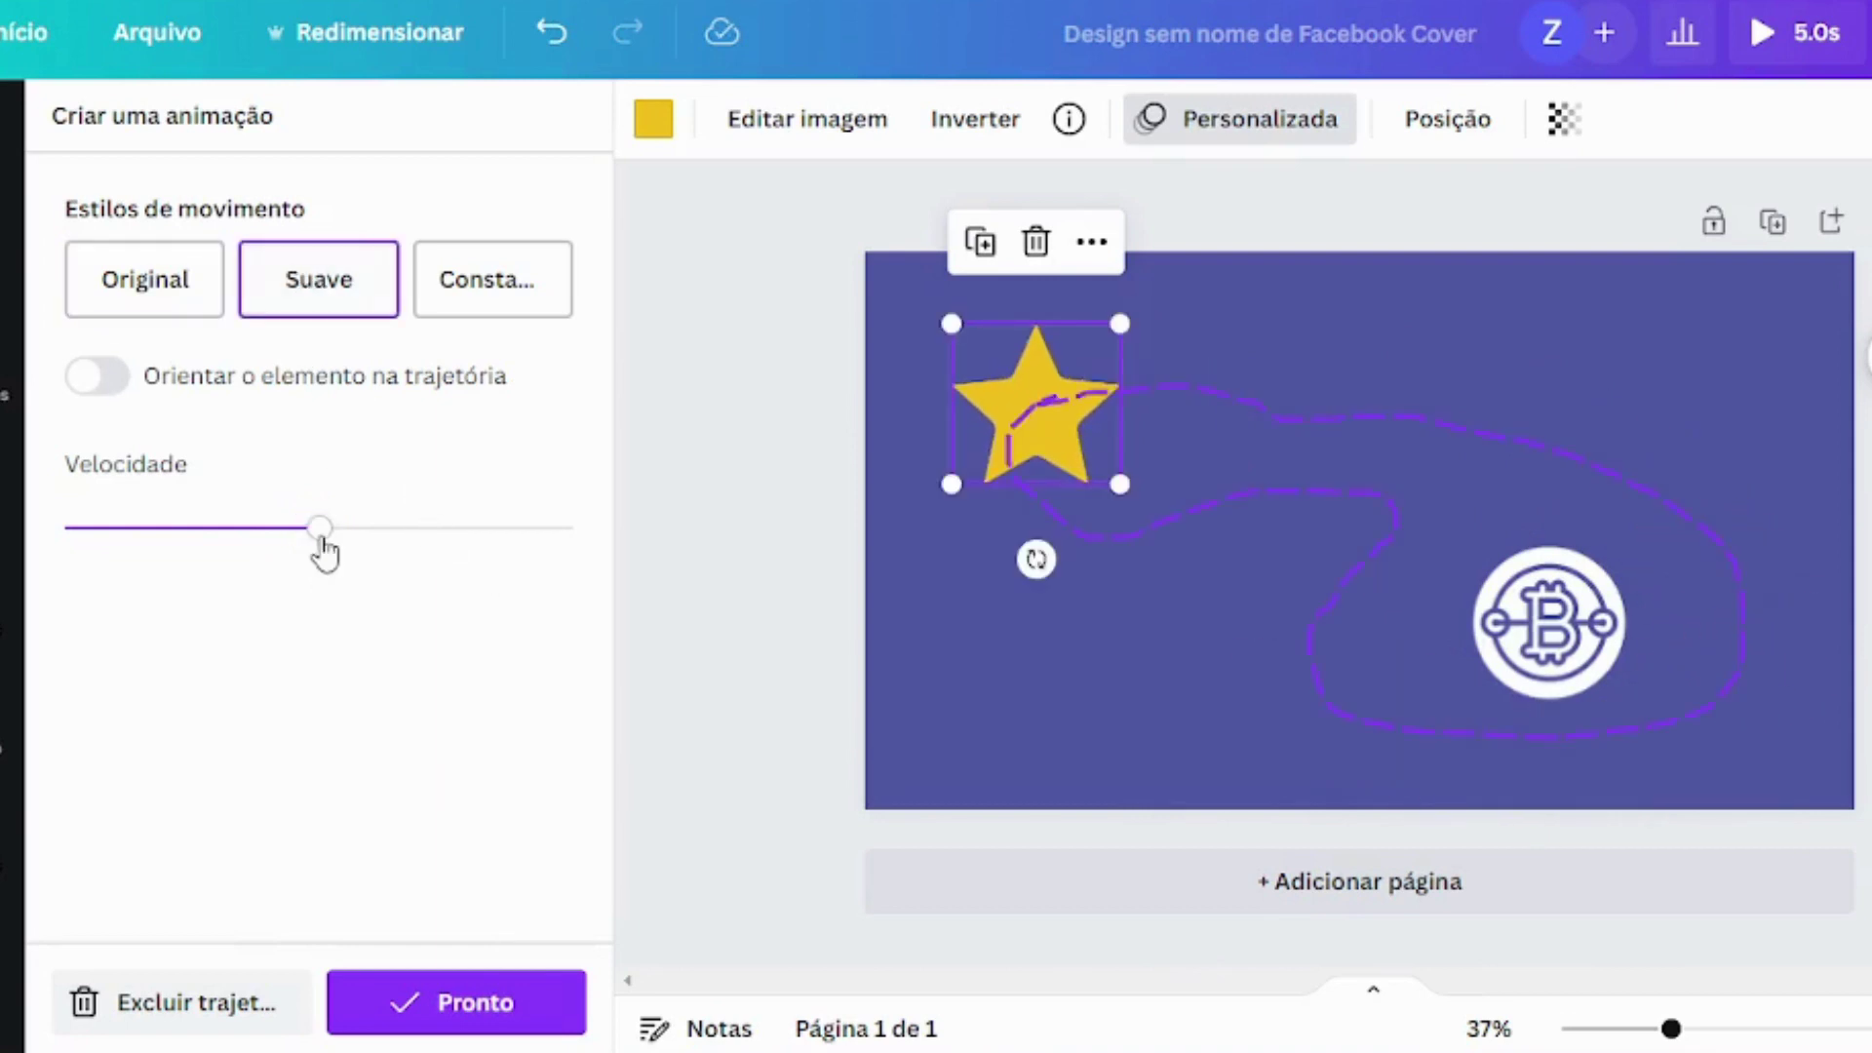
pyautogui.click(451, 1002)
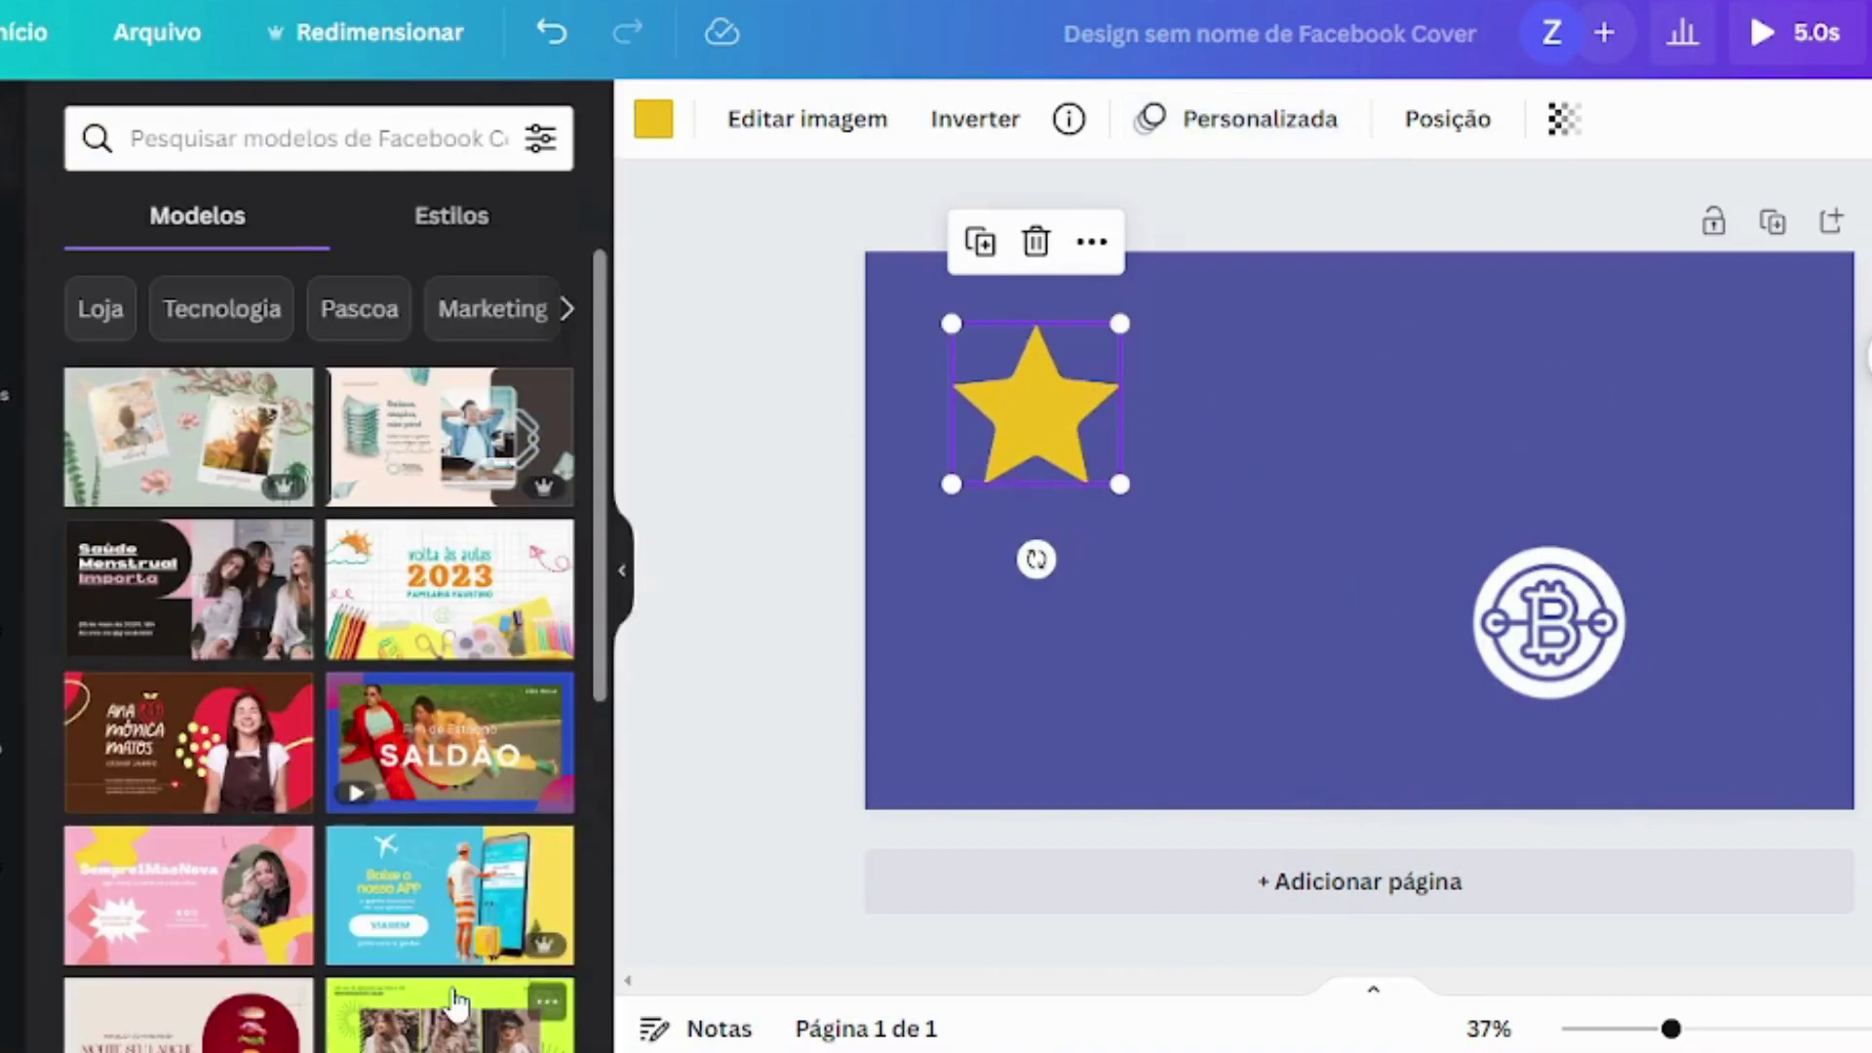
# Select the yellow star and move it slightly to the left on the page
pyautogui.click(1250, 629)
pyautogui.click(1058, 441)
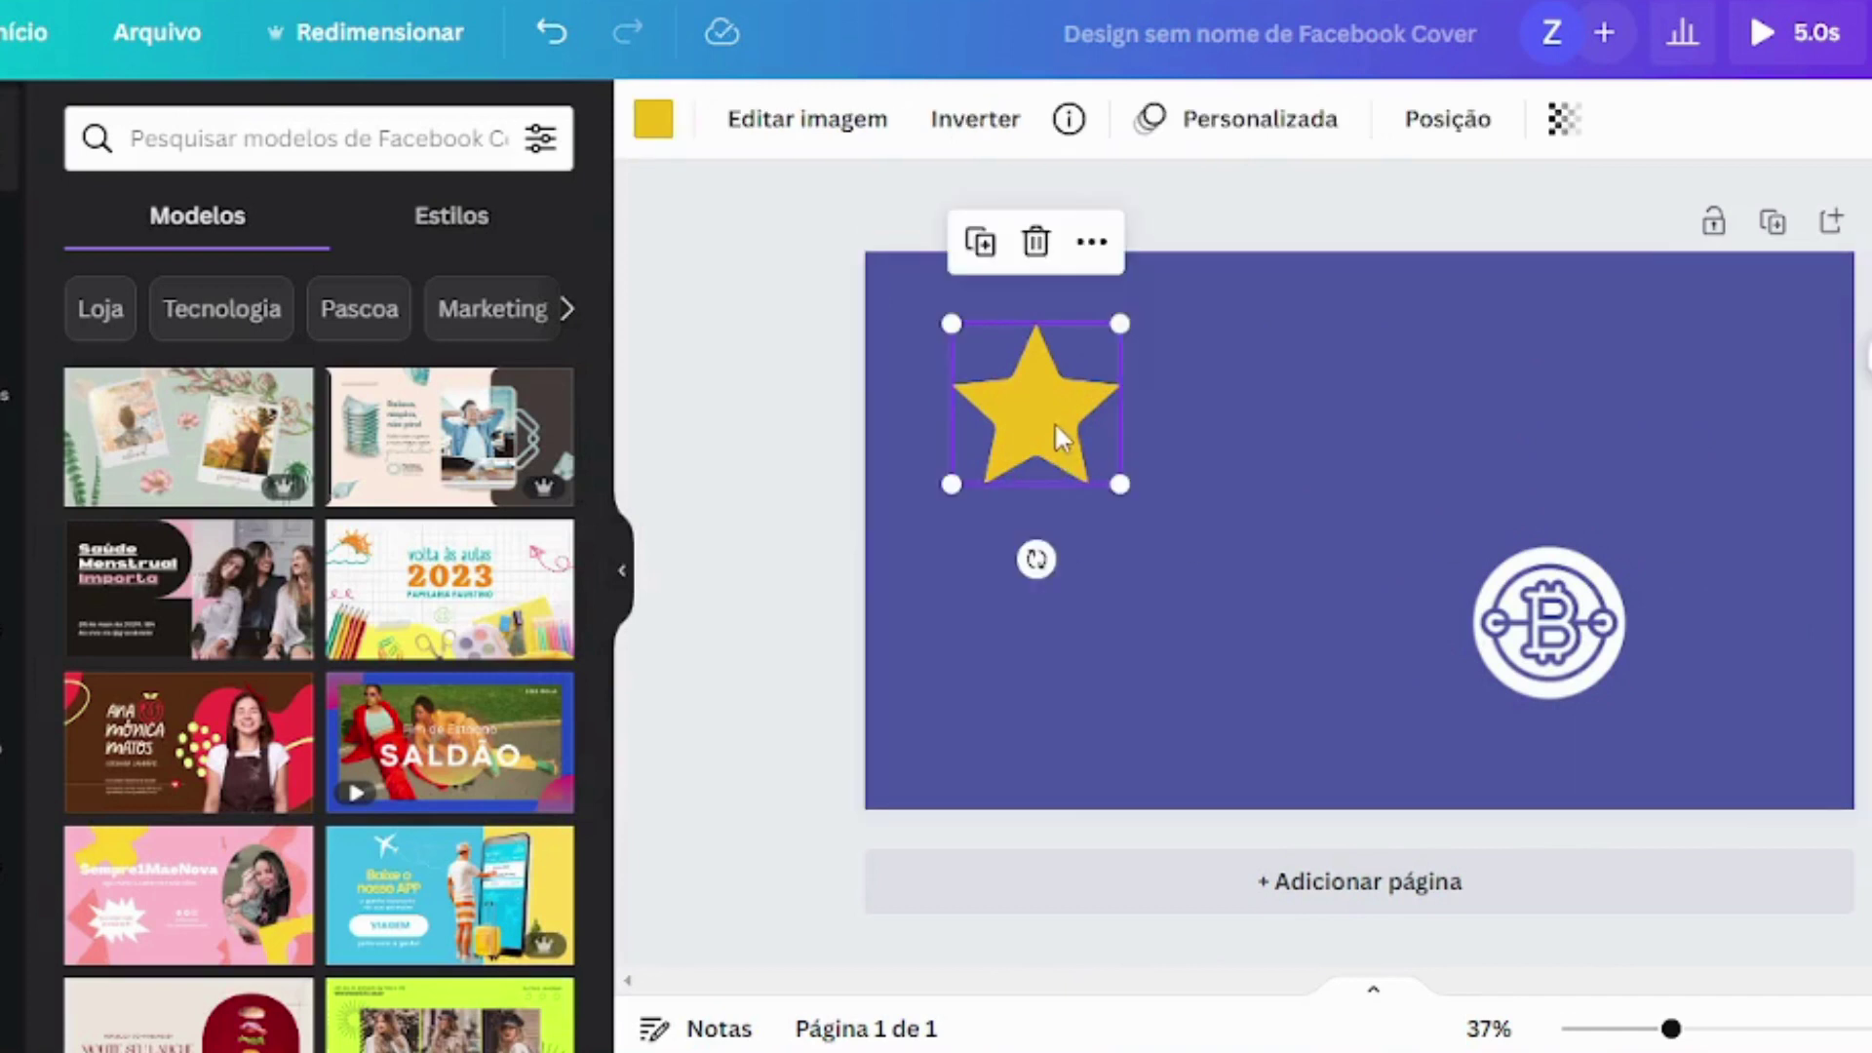
pyautogui.moveTo(1056, 441)
pyautogui.mouseDown()
pyautogui.moveTo(1224, 433)
pyautogui.moveTo(1025, 440)
pyautogui.mouseUp()
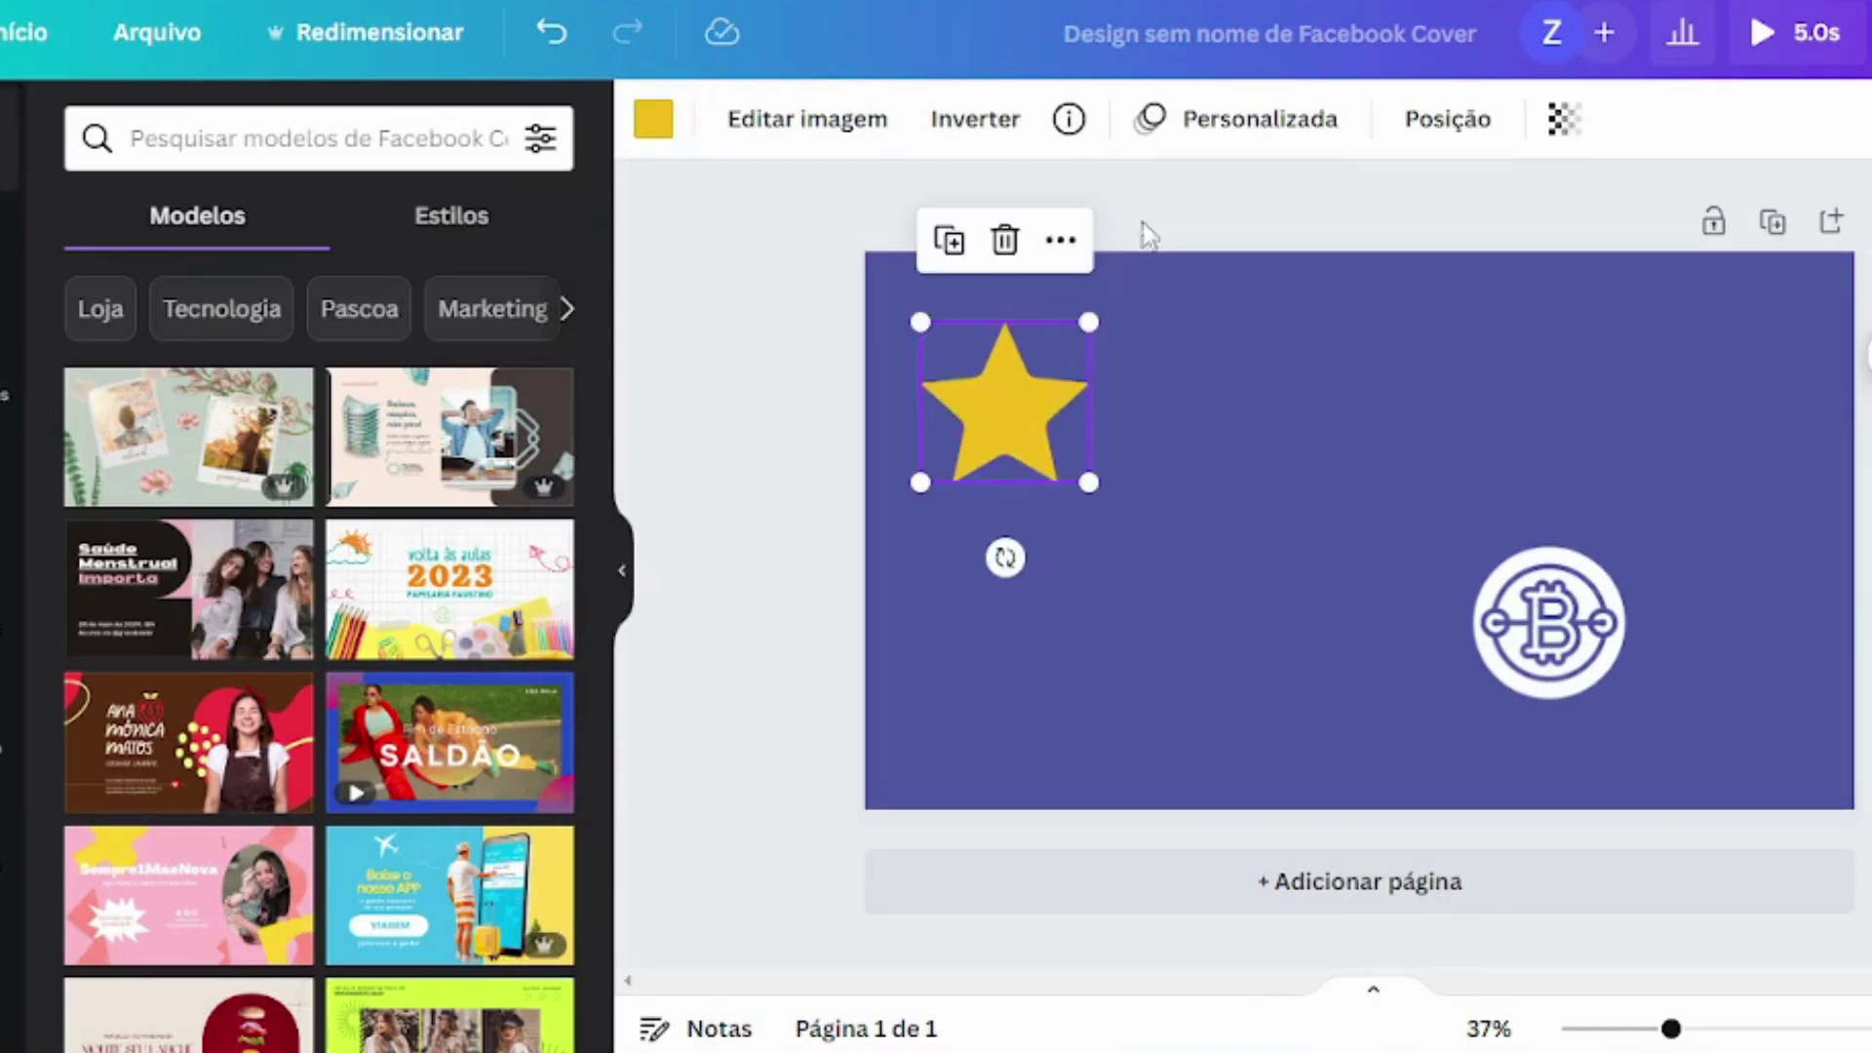
# Reopen the star's custom animation and try the Original, Constante and Suave movement styles, ending on Original
pyautogui.click(1203, 137)
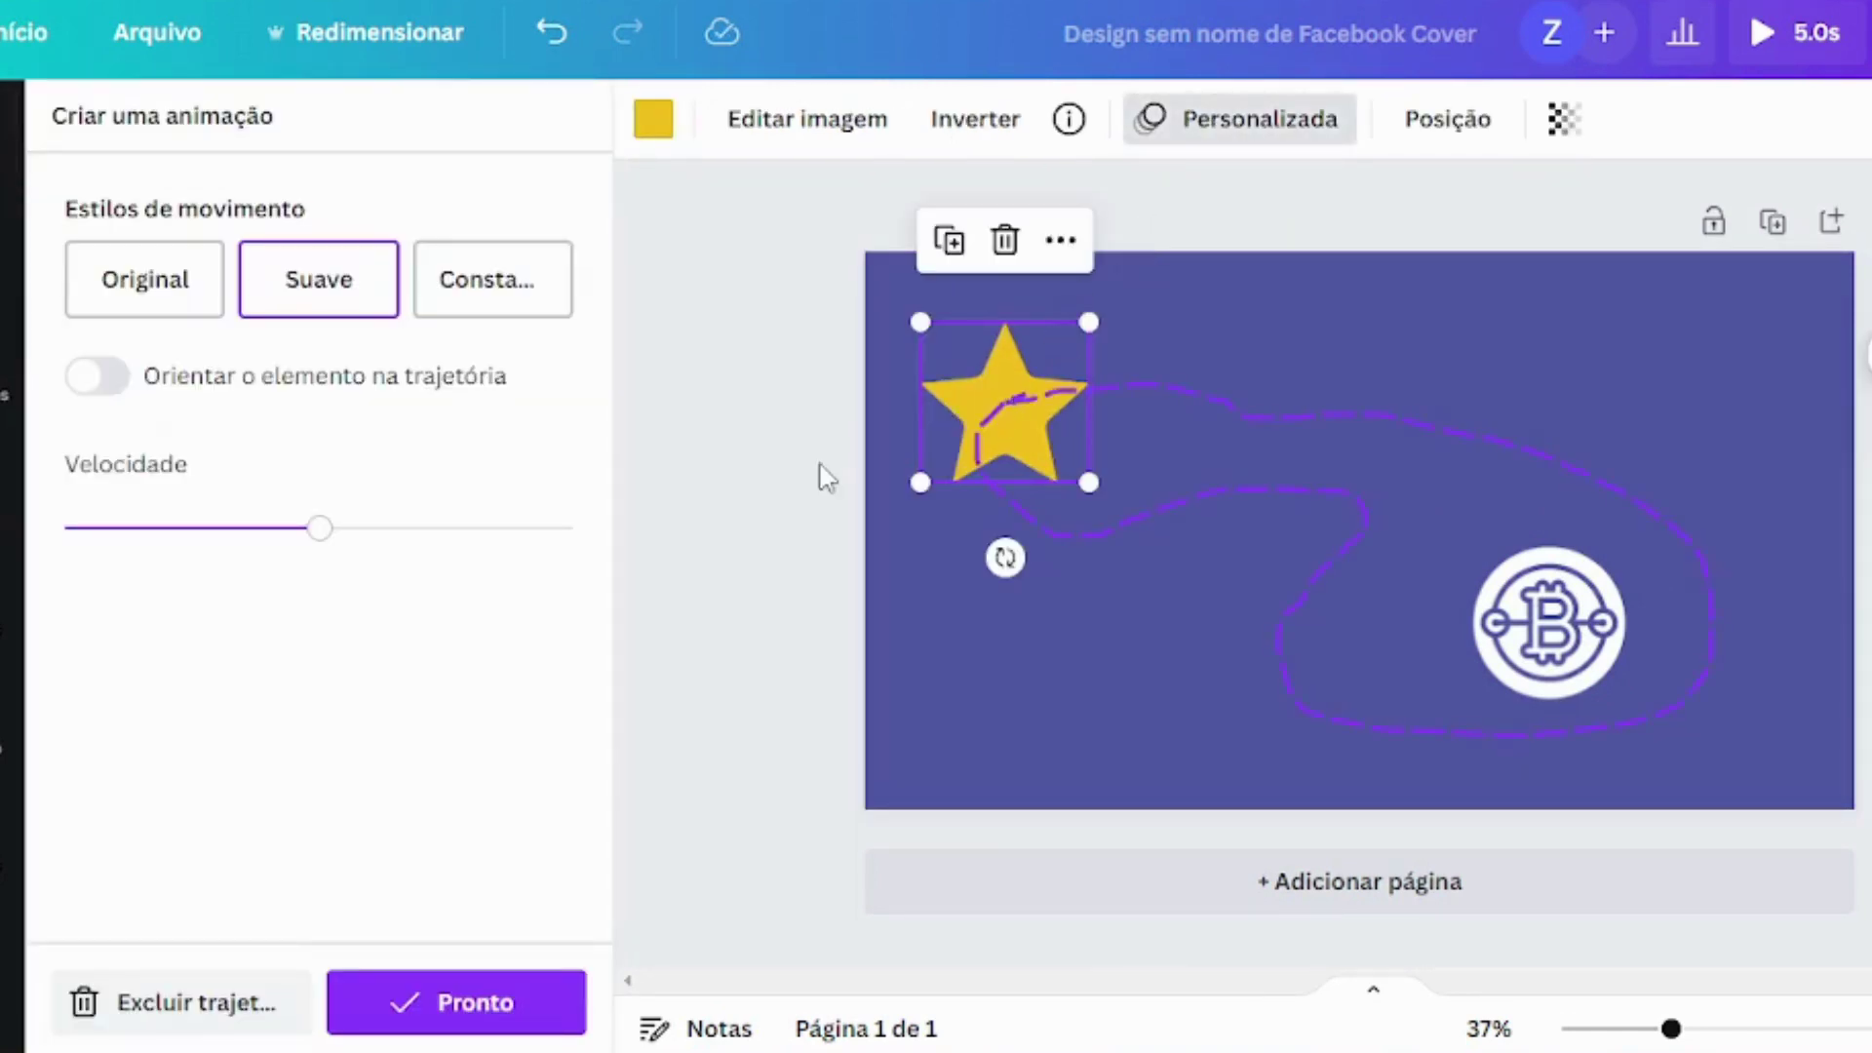
pyautogui.click(167, 297)
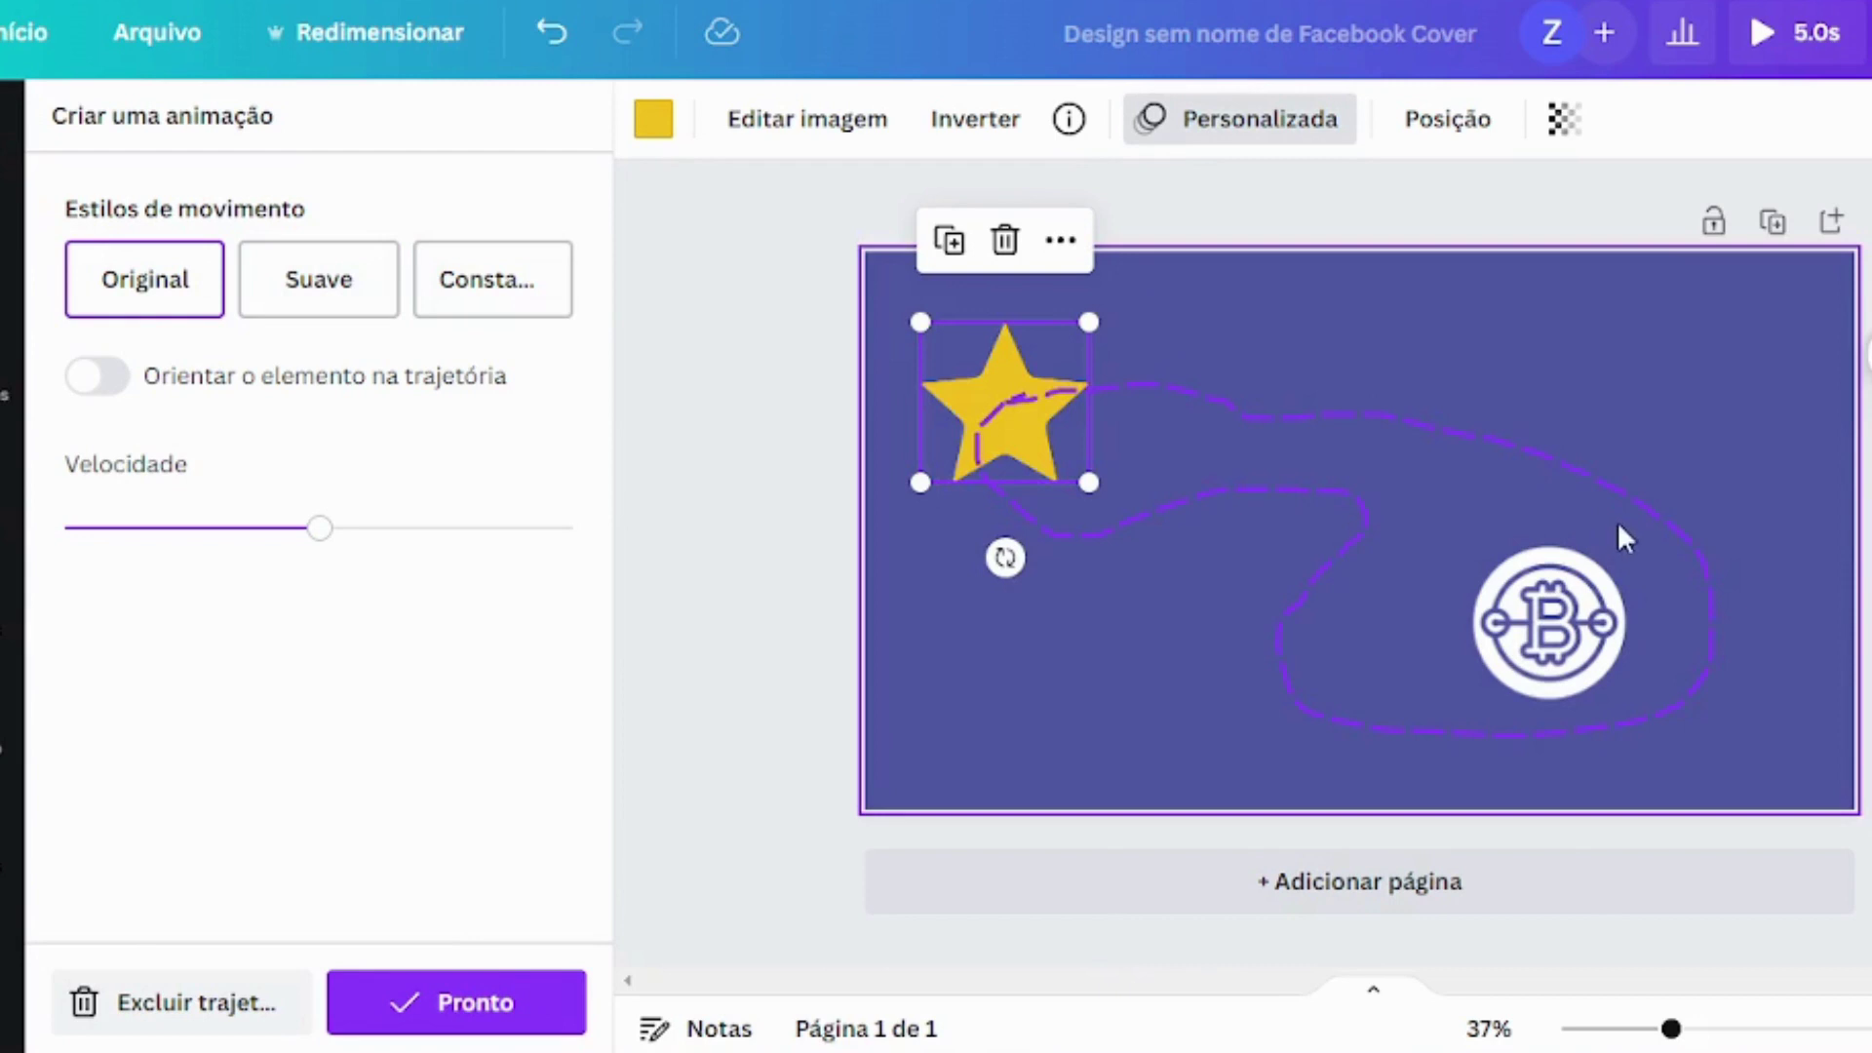
pyautogui.click(512, 302)
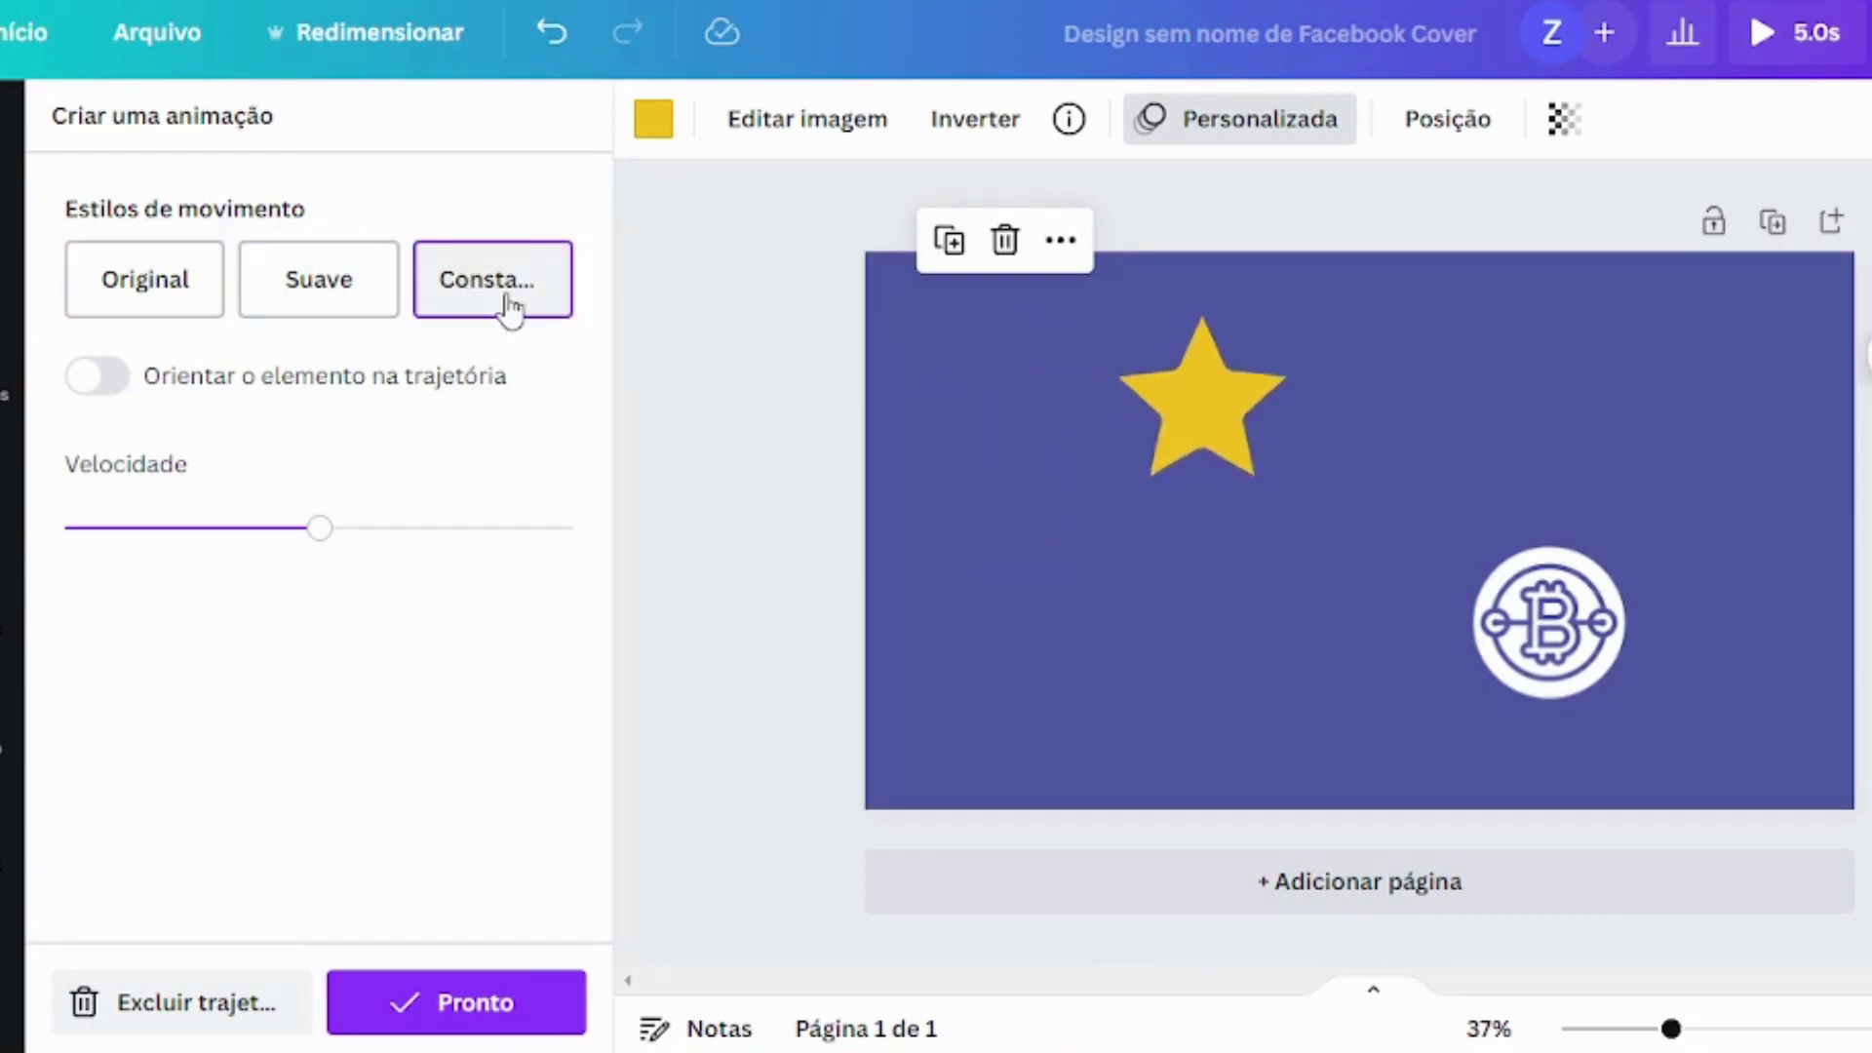
pyautogui.click(362, 278)
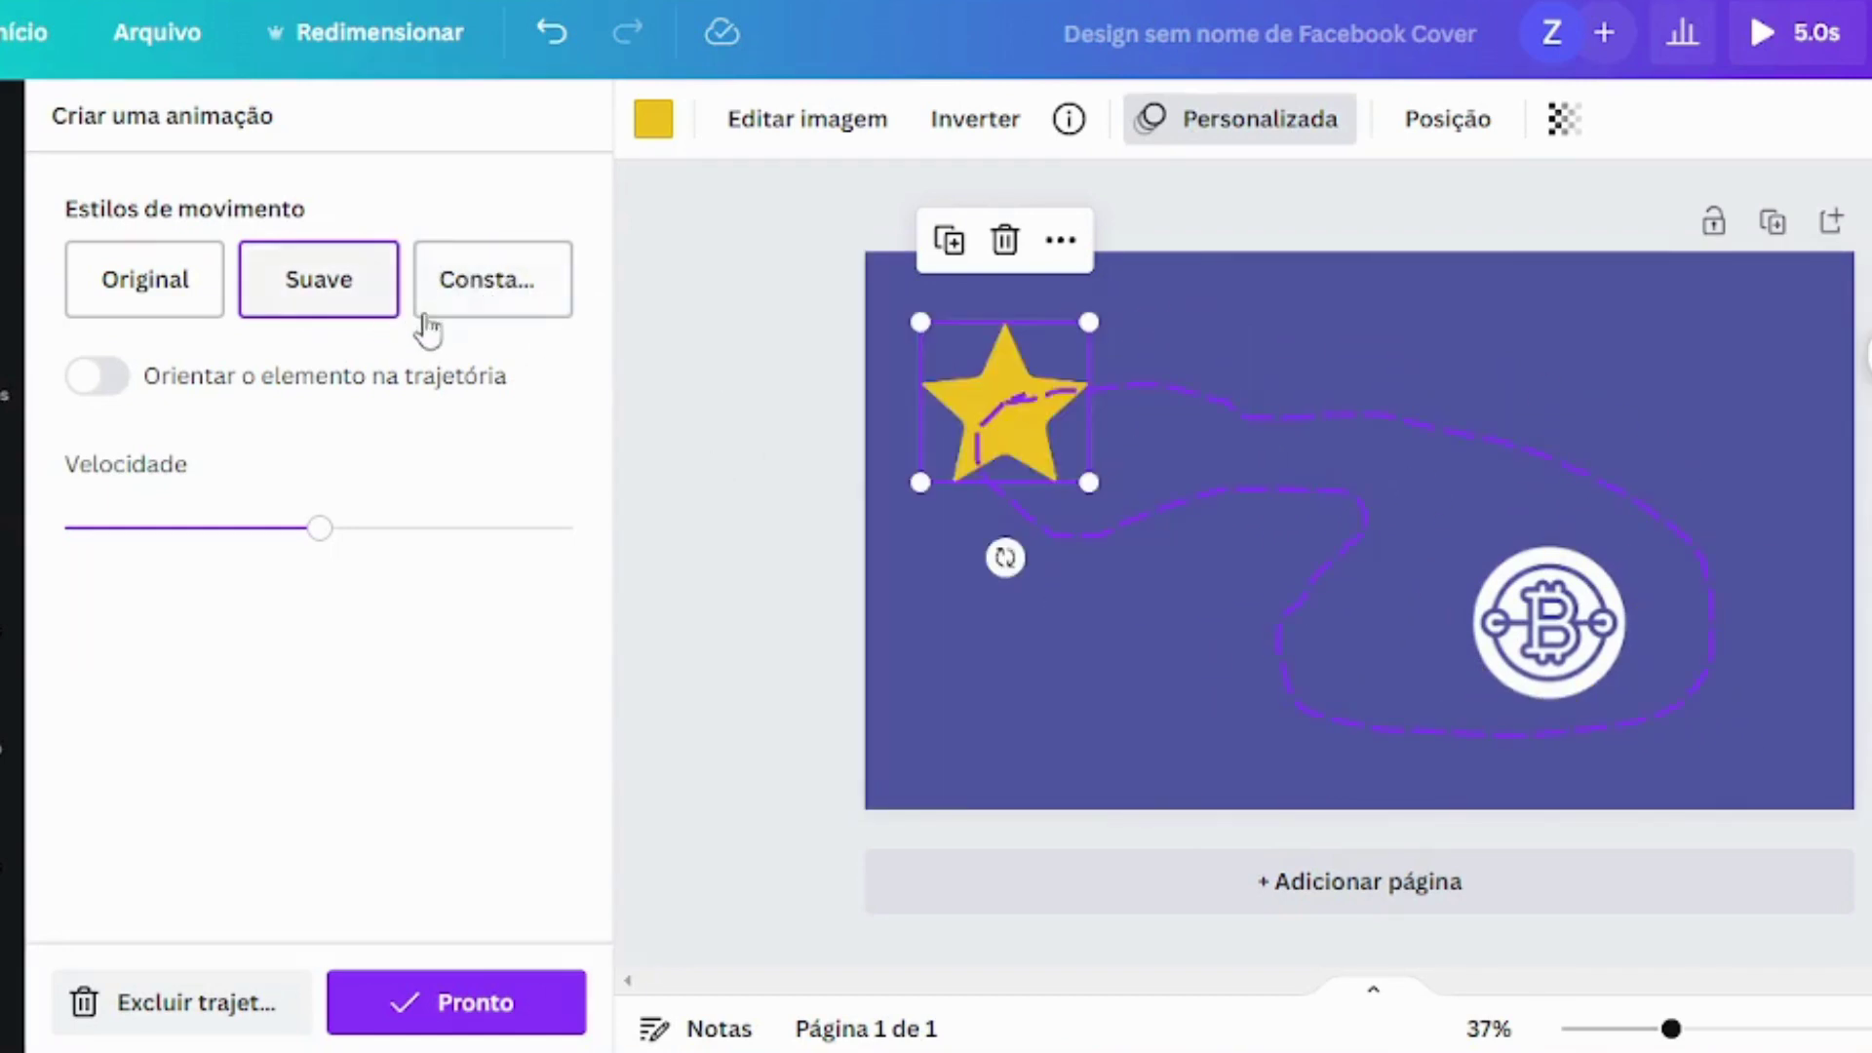
pyautogui.click(161, 303)
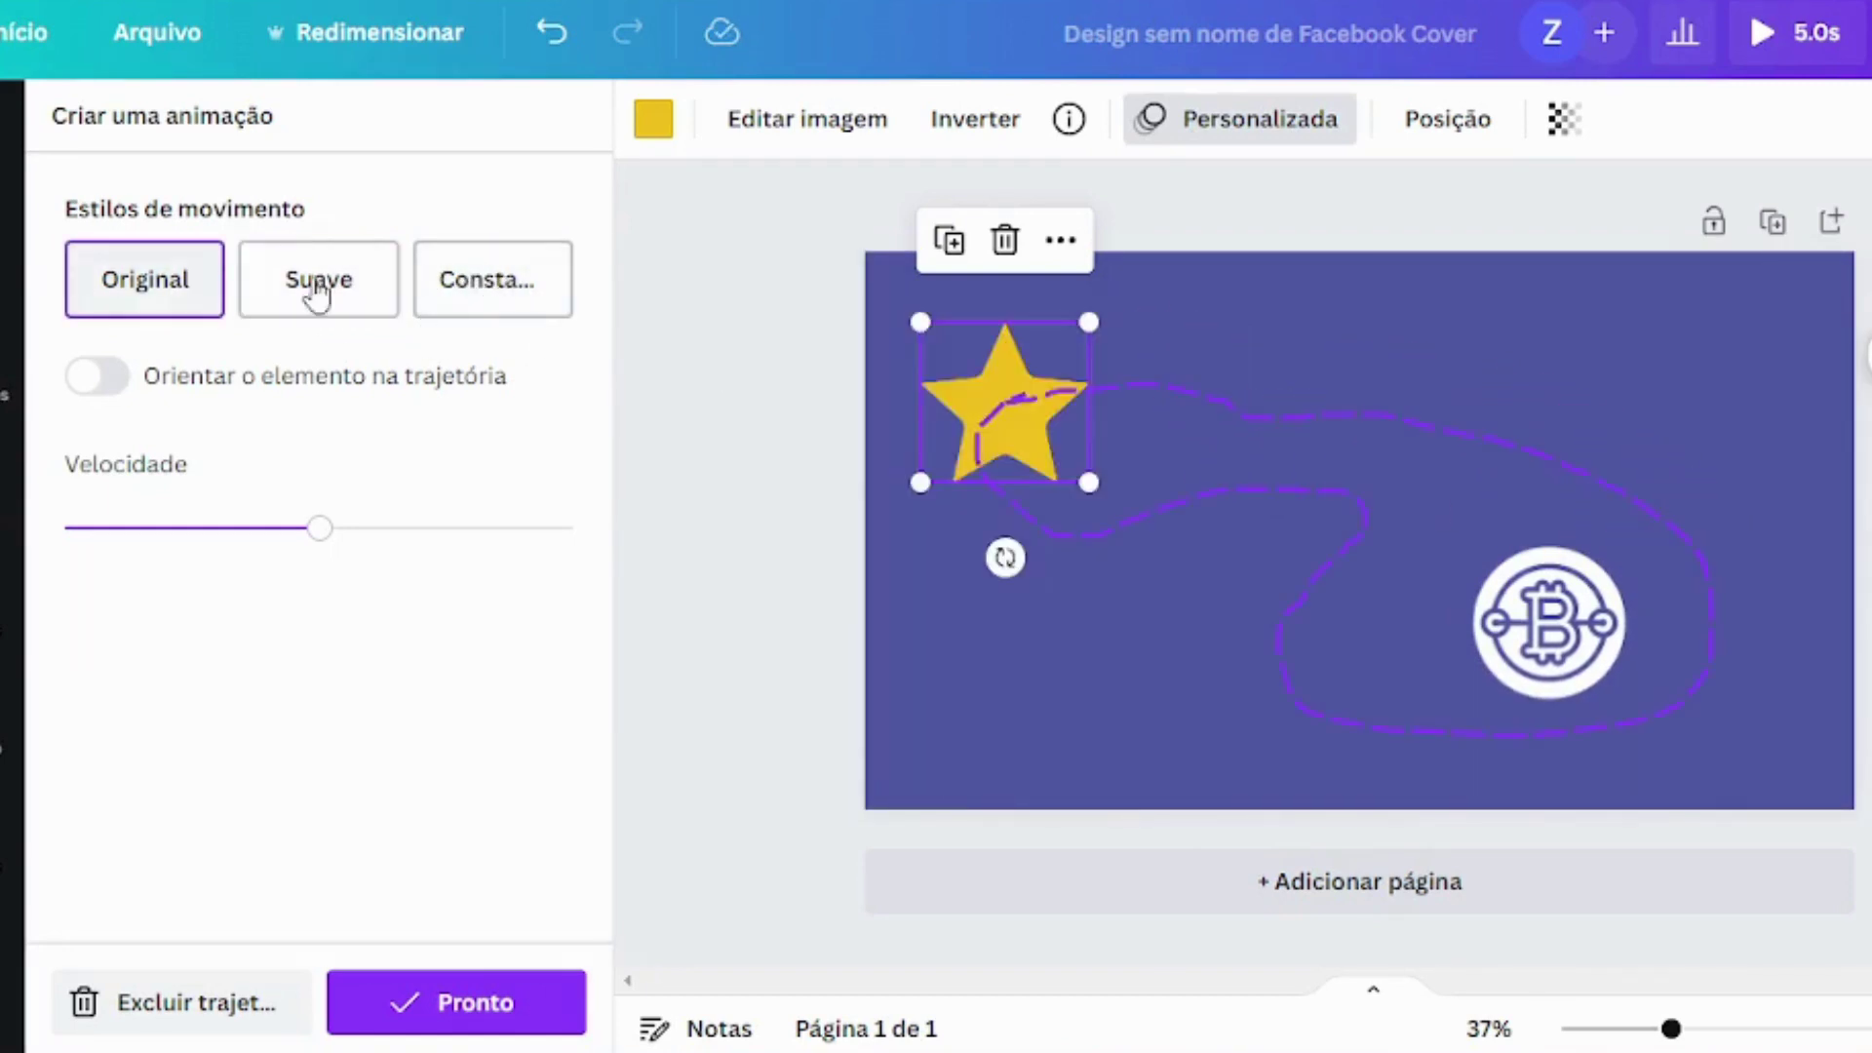
# Remove the star's path and draw a custom animation path taking the bitcoin graphic around the page, with bounces along the lower edge
pyautogui.click(1568, 614)
pyautogui.click(981, 427)
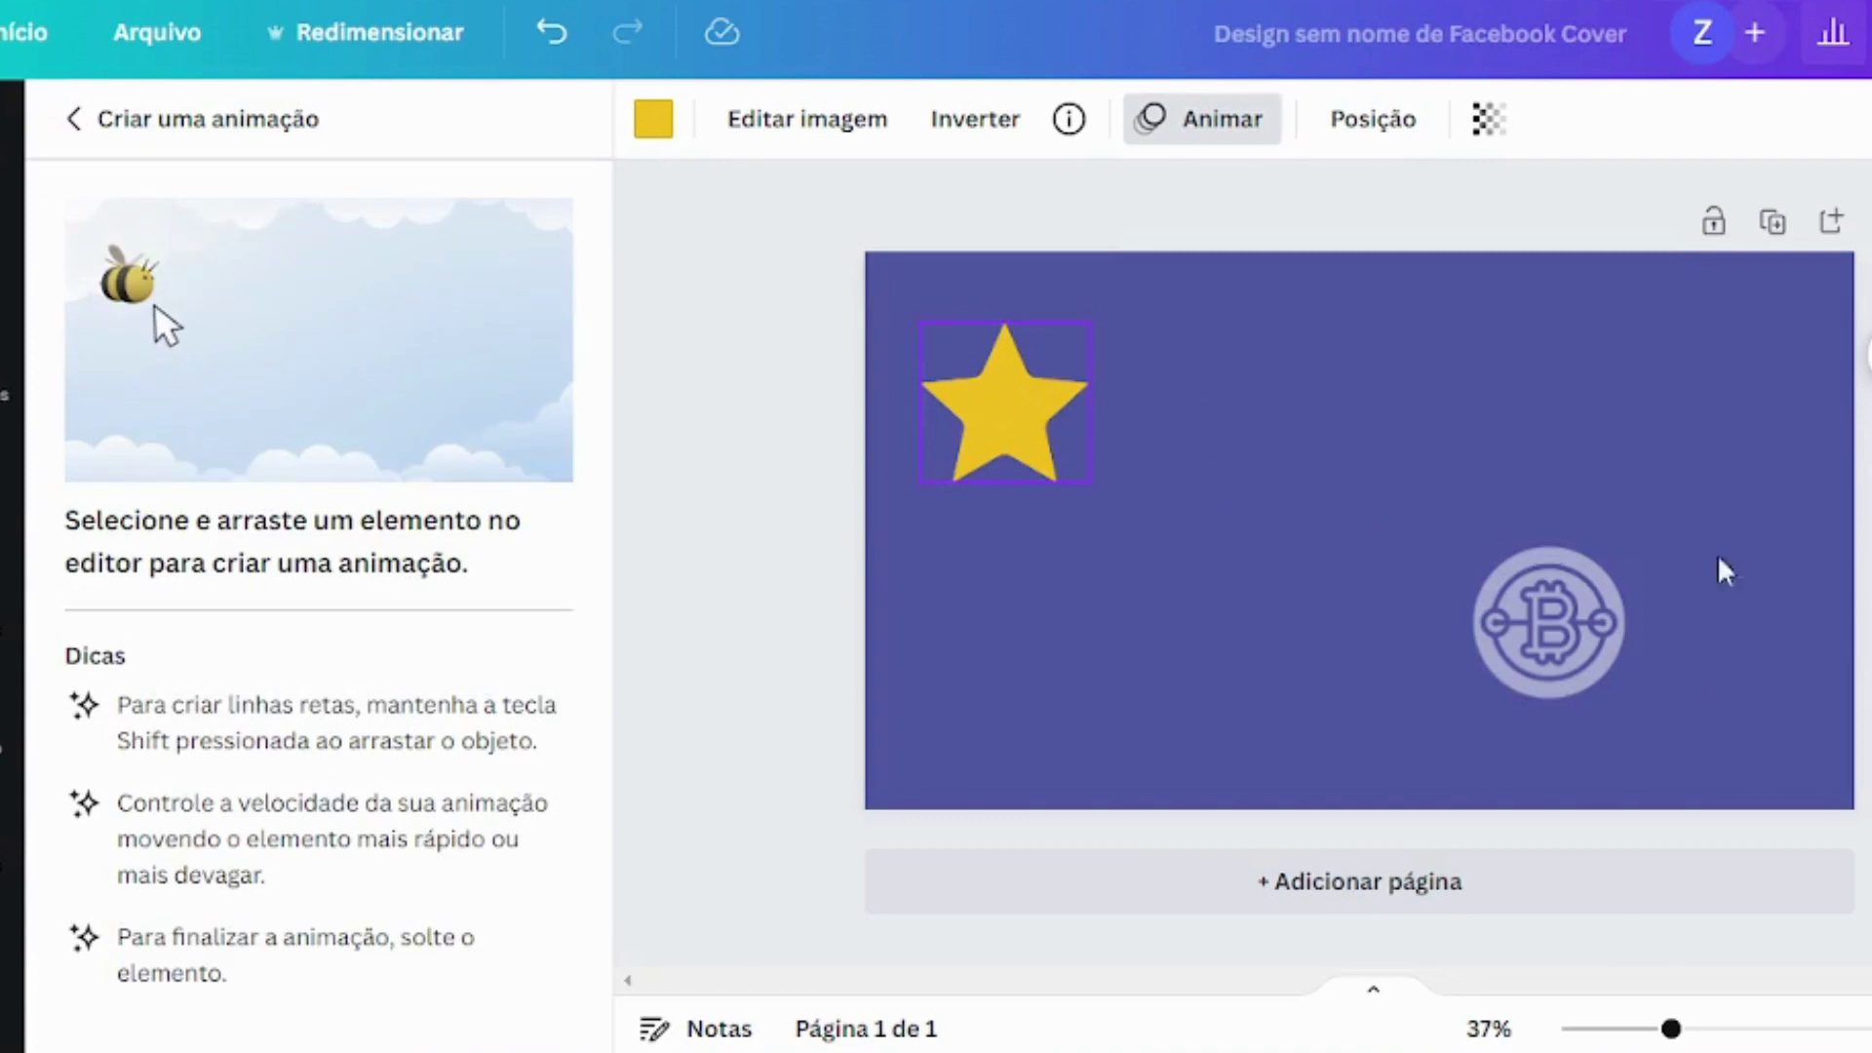
pyautogui.click(1563, 645)
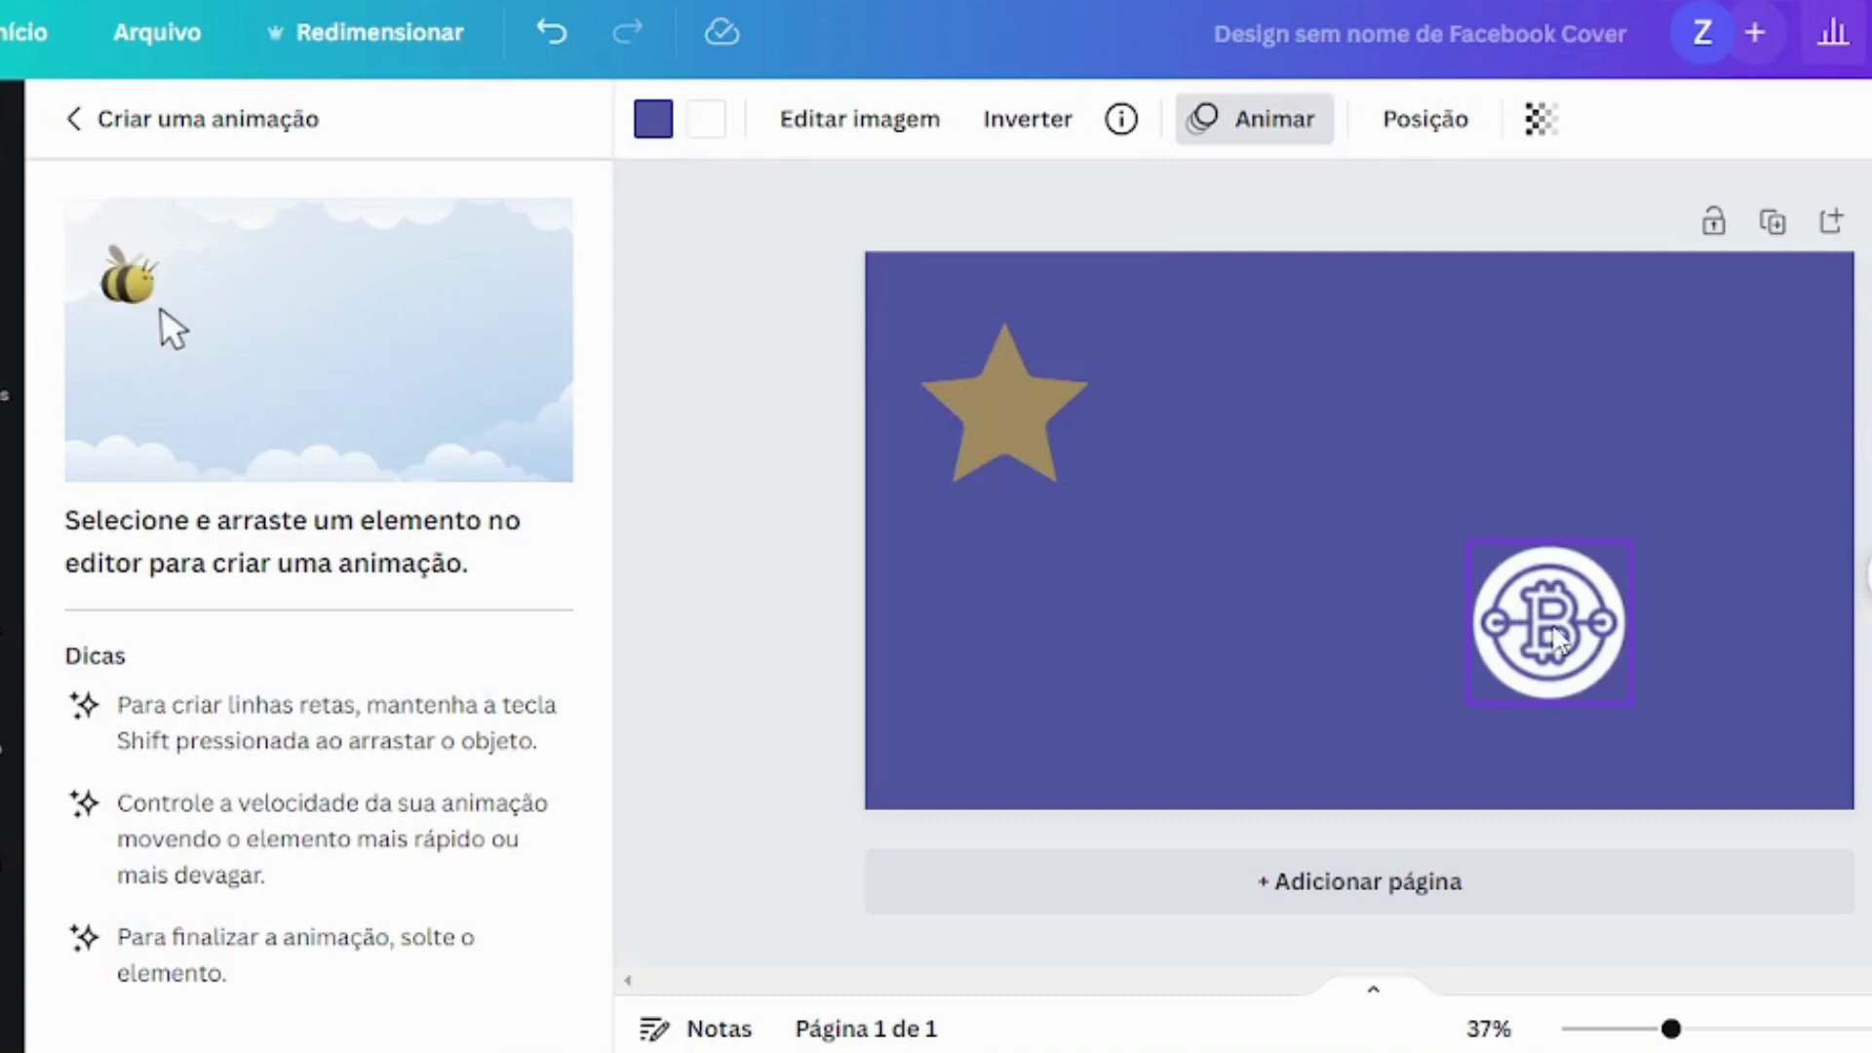
pyautogui.moveTo(1557, 625)
pyautogui.mouseDown()
pyautogui.moveTo(1612, 750)
pyautogui.moveTo(1575, 692)
pyautogui.moveTo(1504, 663)
pyautogui.moveTo(1496, 747)
pyautogui.moveTo(1421, 666)
pyautogui.moveTo(1357, 765)
pyautogui.moveTo(1278, 677)
pyautogui.moveTo(1185, 744)
pyautogui.moveTo(1127, 689)
pyautogui.moveTo(1071, 737)
pyautogui.moveTo(1035, 722)
pyautogui.moveTo(952, 581)
pyautogui.moveTo(854, 517)
pyautogui.moveTo(1207, 288)
pyautogui.moveTo(1503, 406)
pyautogui.moveTo(1600, 506)
pyautogui.moveTo(1591, 354)
pyautogui.moveTo(1618, 312)
pyautogui.moveTo(1831, 419)
pyautogui.moveTo(1823, 476)
pyautogui.moveTo(1670, 602)
pyautogui.moveTo(1556, 624)
pyautogui.mouseUp()
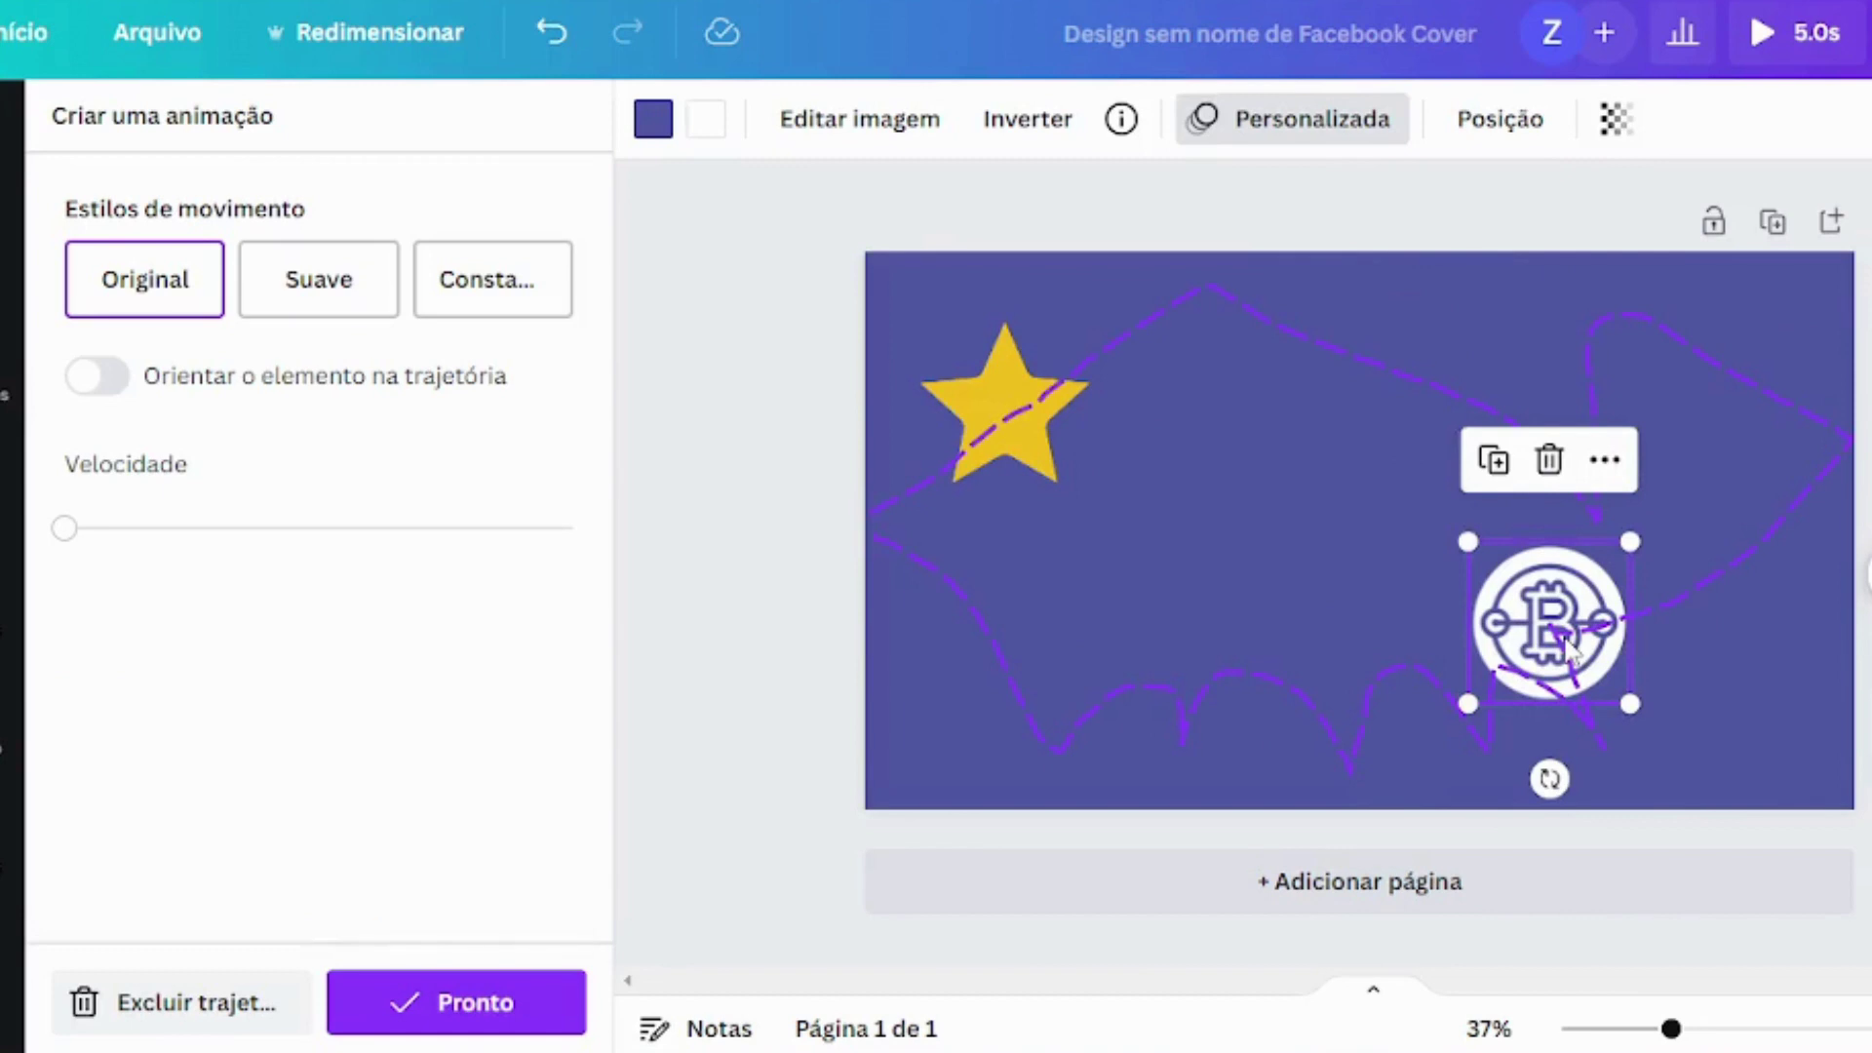
# Try the Suave and Constante movement styles on the bitcoin graphic's animation and return to Original
pyautogui.click(351, 306)
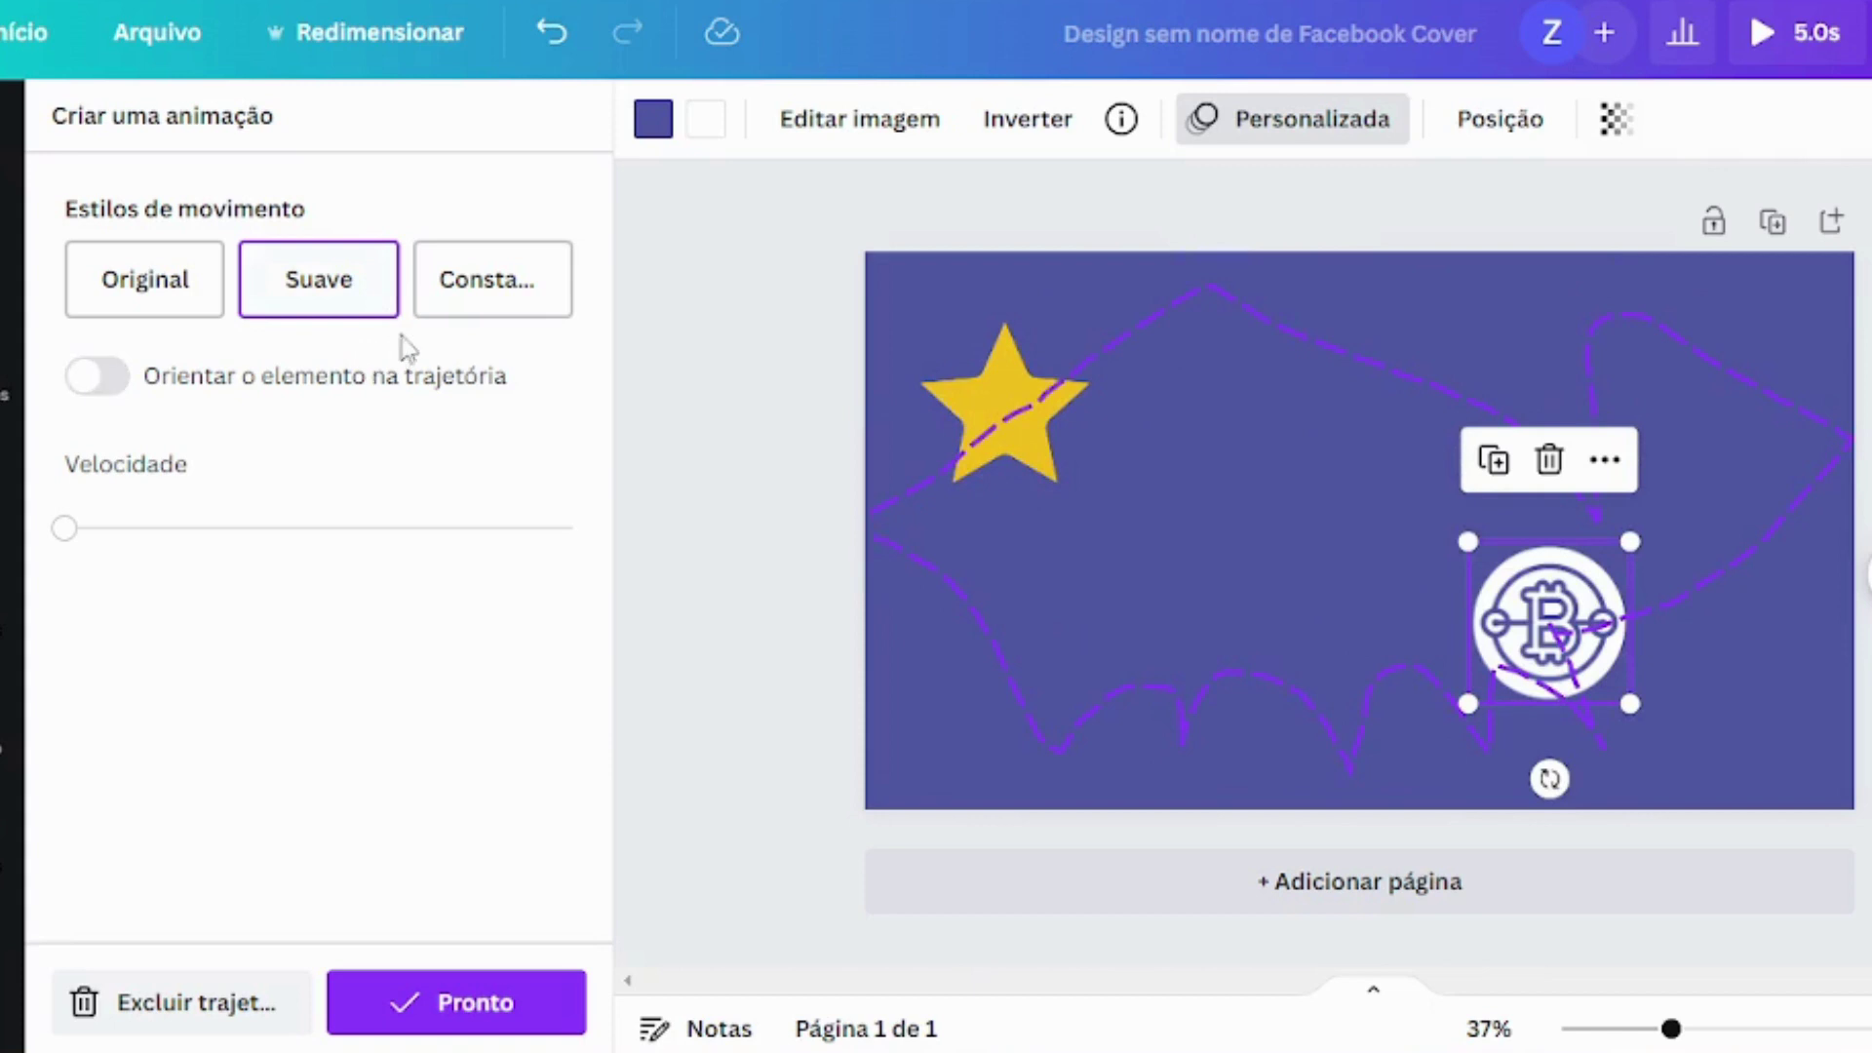
pyautogui.click(495, 295)
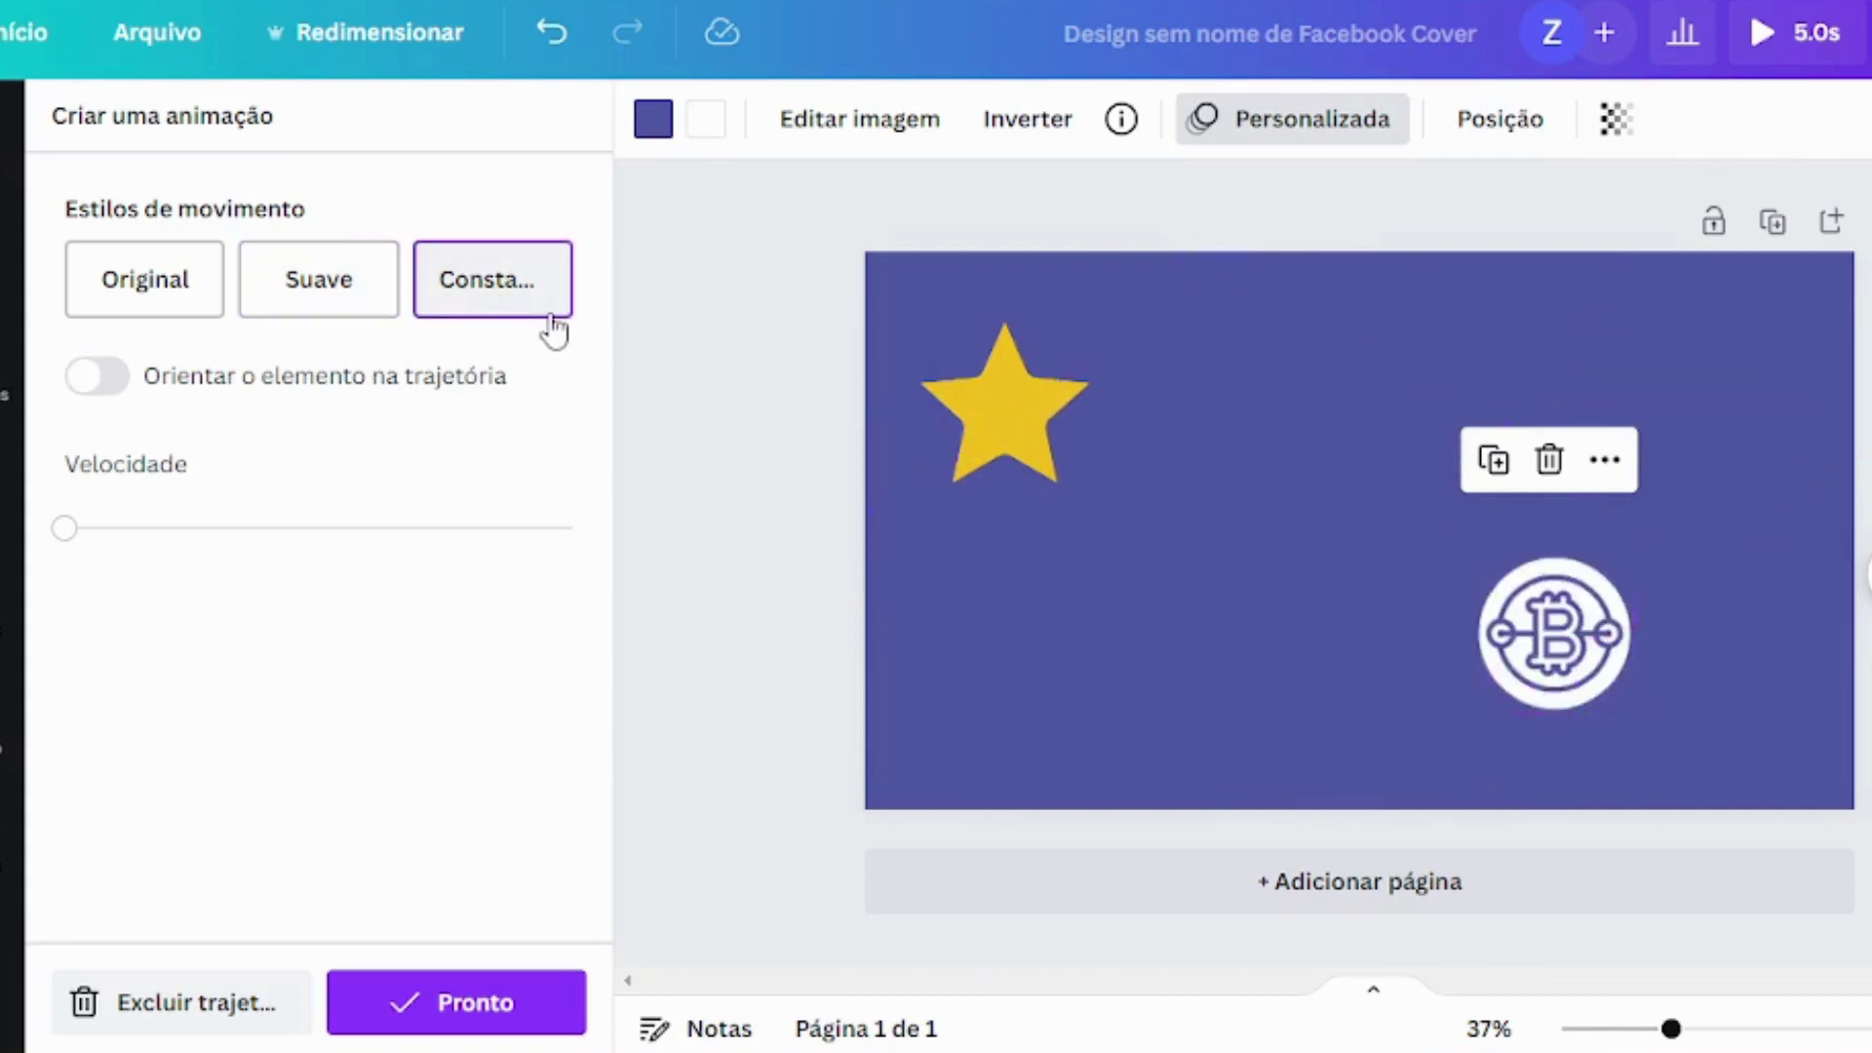
pyautogui.click(142, 294)
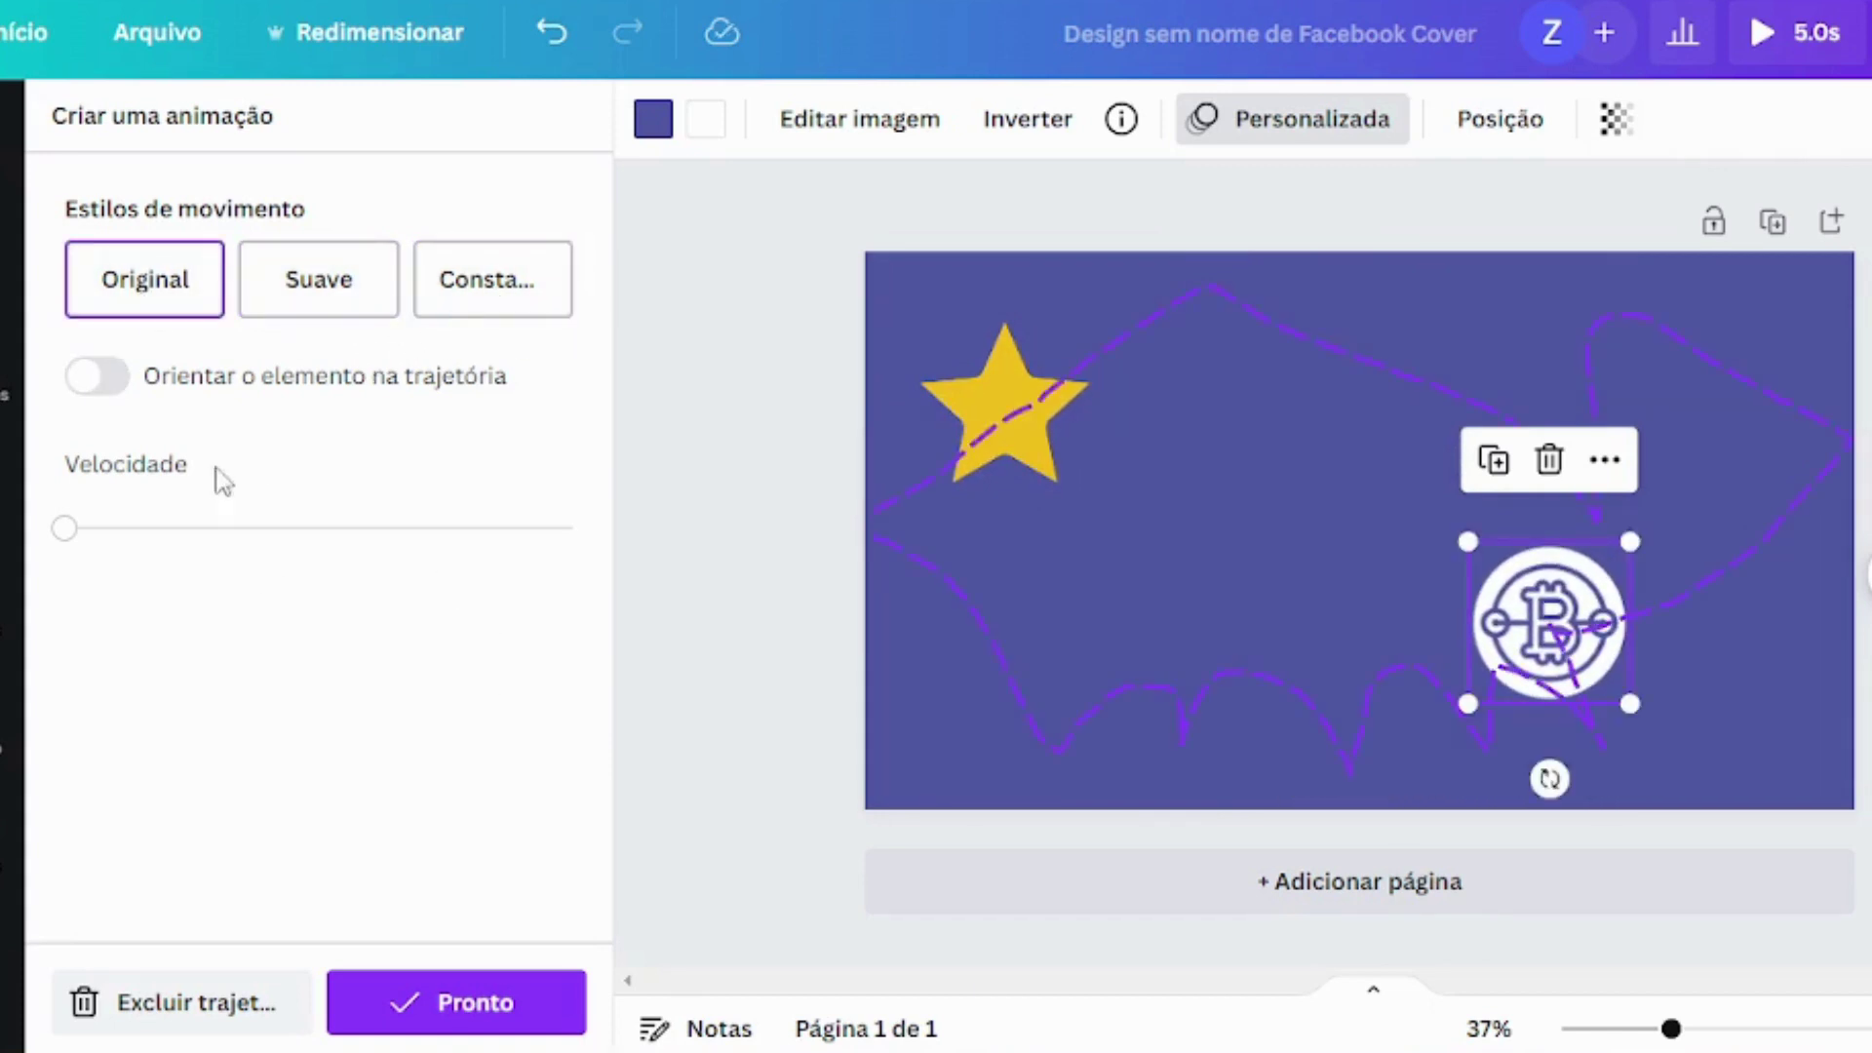
# Set the bitcoin animation's speed to about a quarter of the range, finish the animation and deselect the graphic
pyautogui.moveTo(64, 527); pyautogui.dragTo(257, 527)
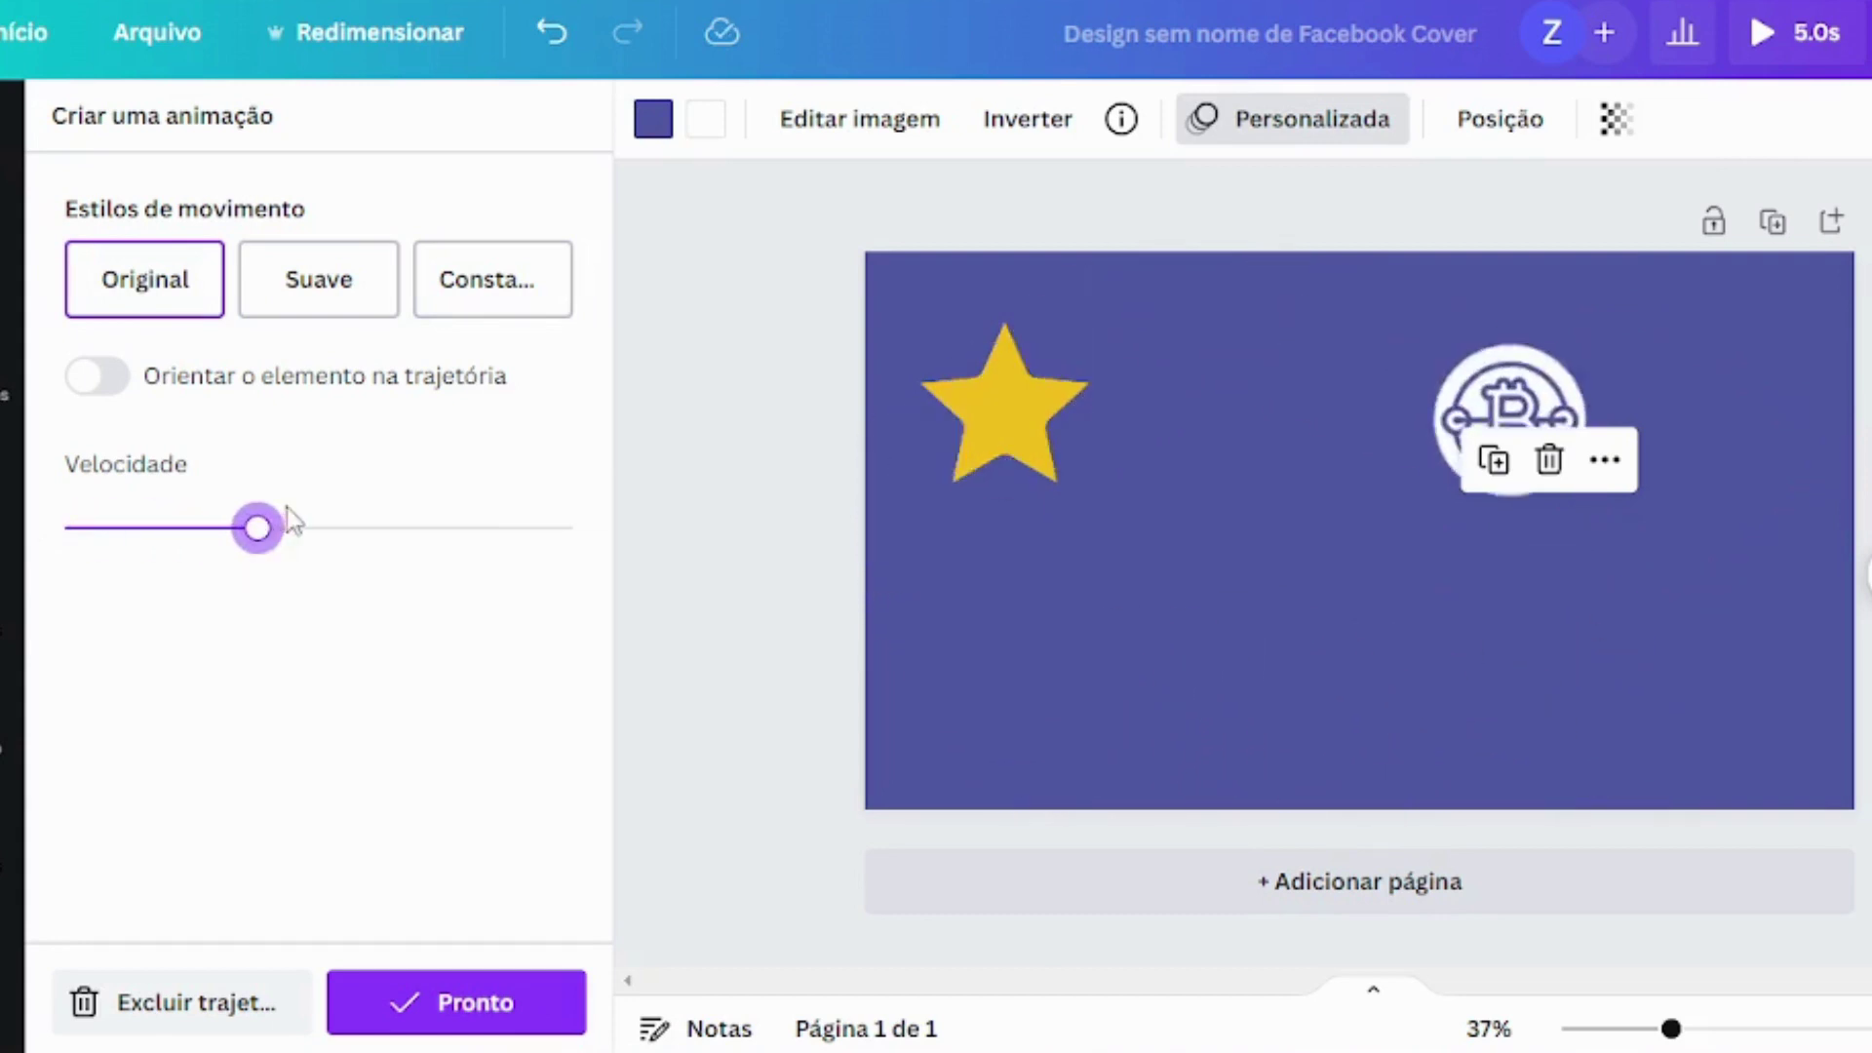
pyautogui.moveTo(260, 532); pyautogui.dragTo(183, 530)
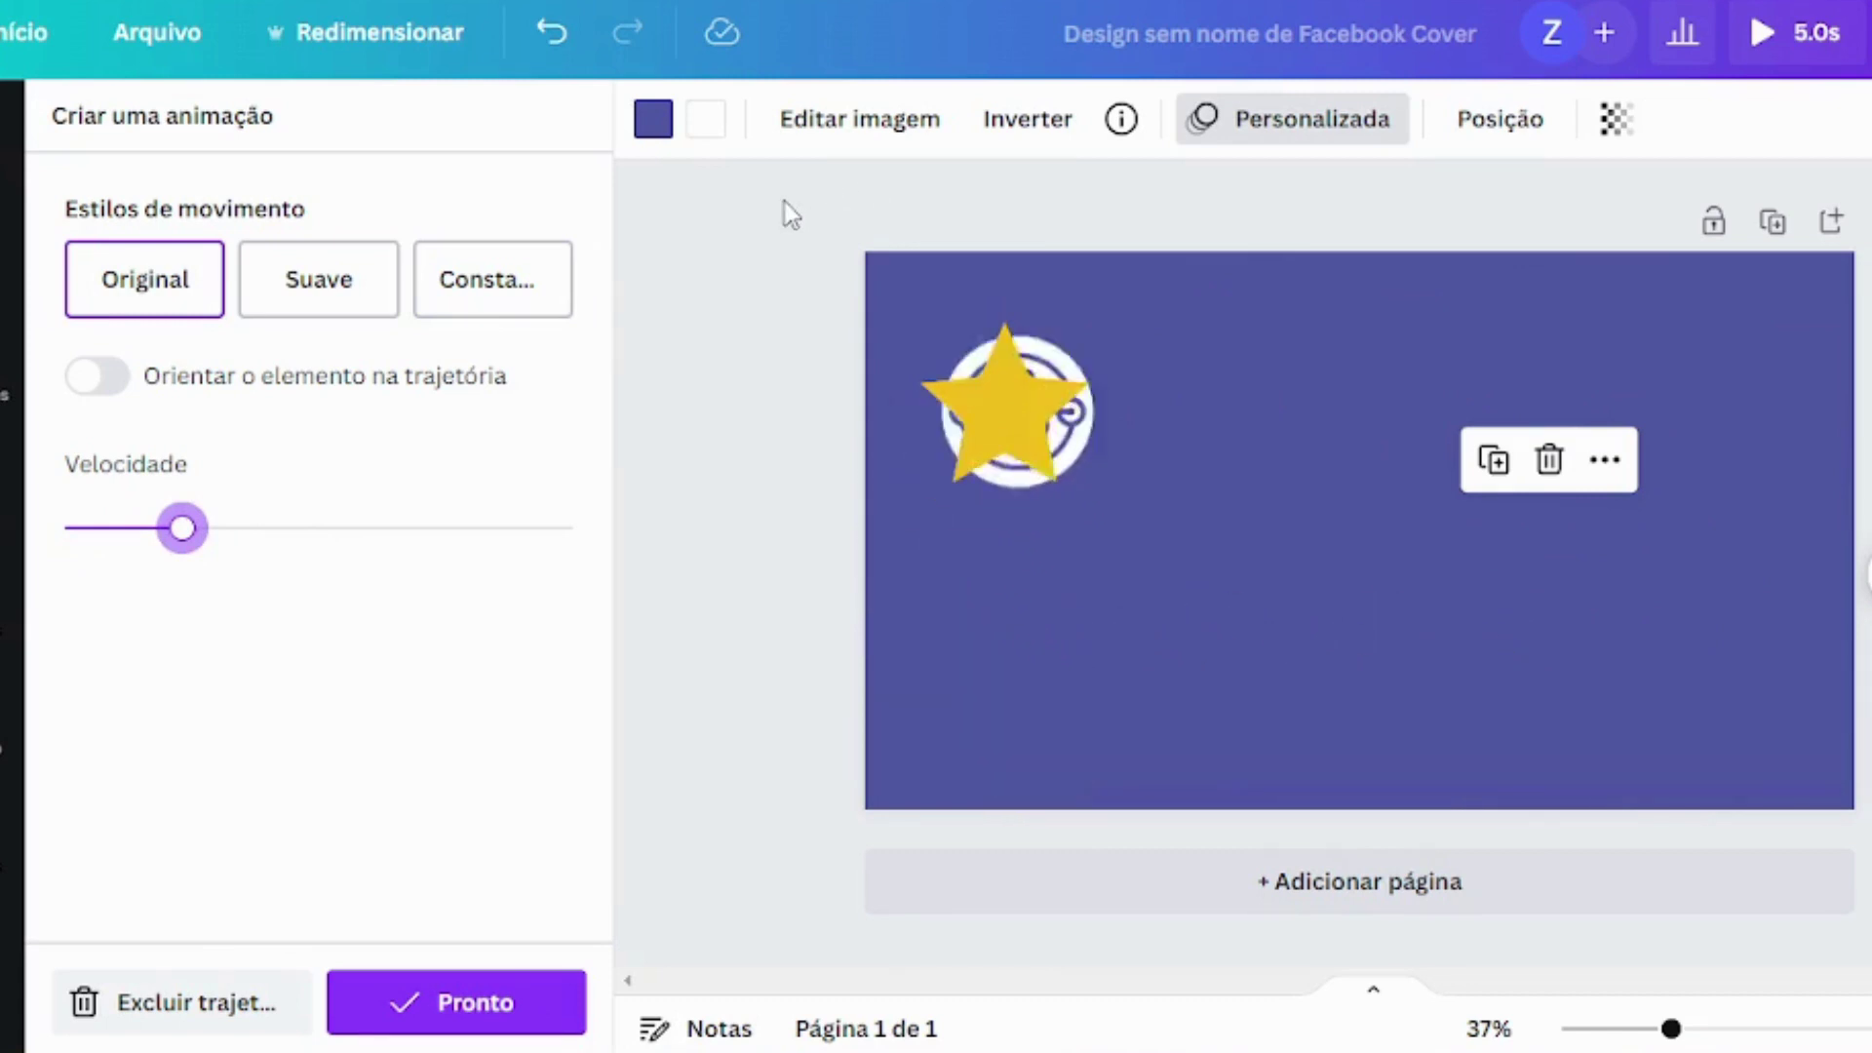
pyautogui.click(839, 129)
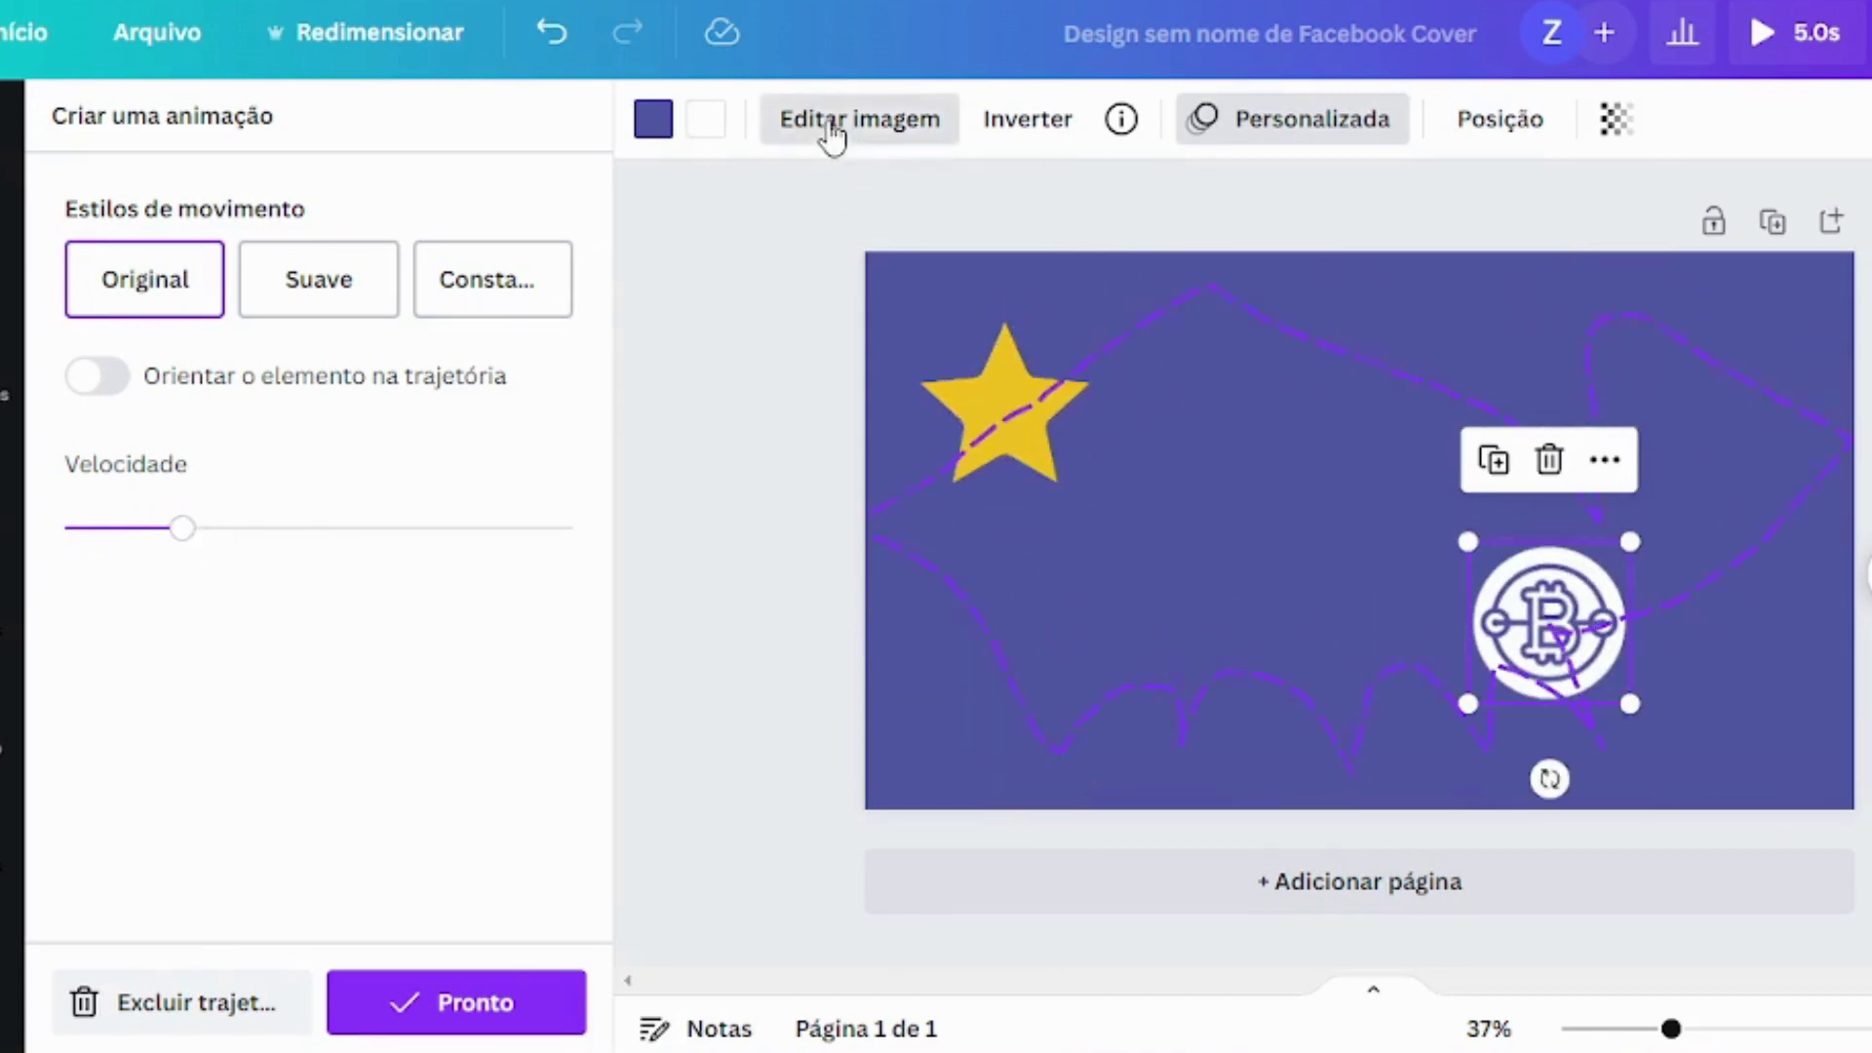
pyautogui.click(752, 267)
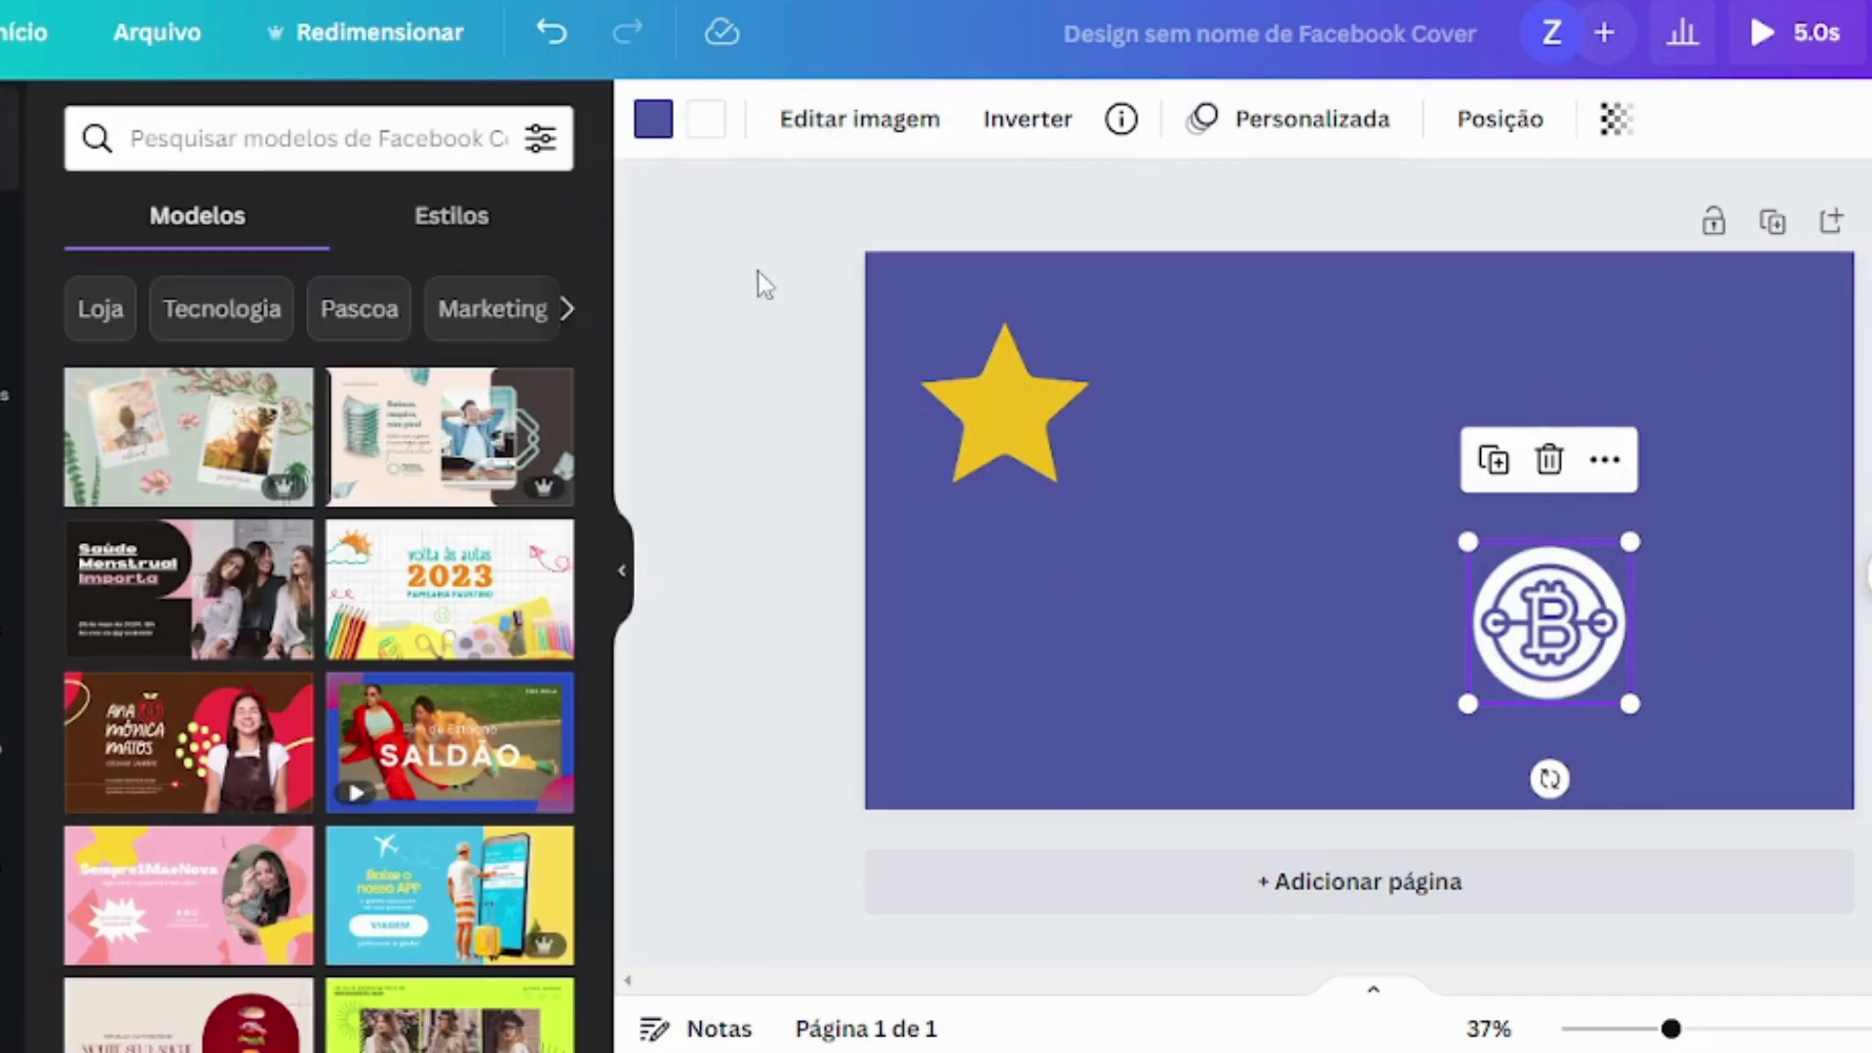
pyautogui.click(817, 329)
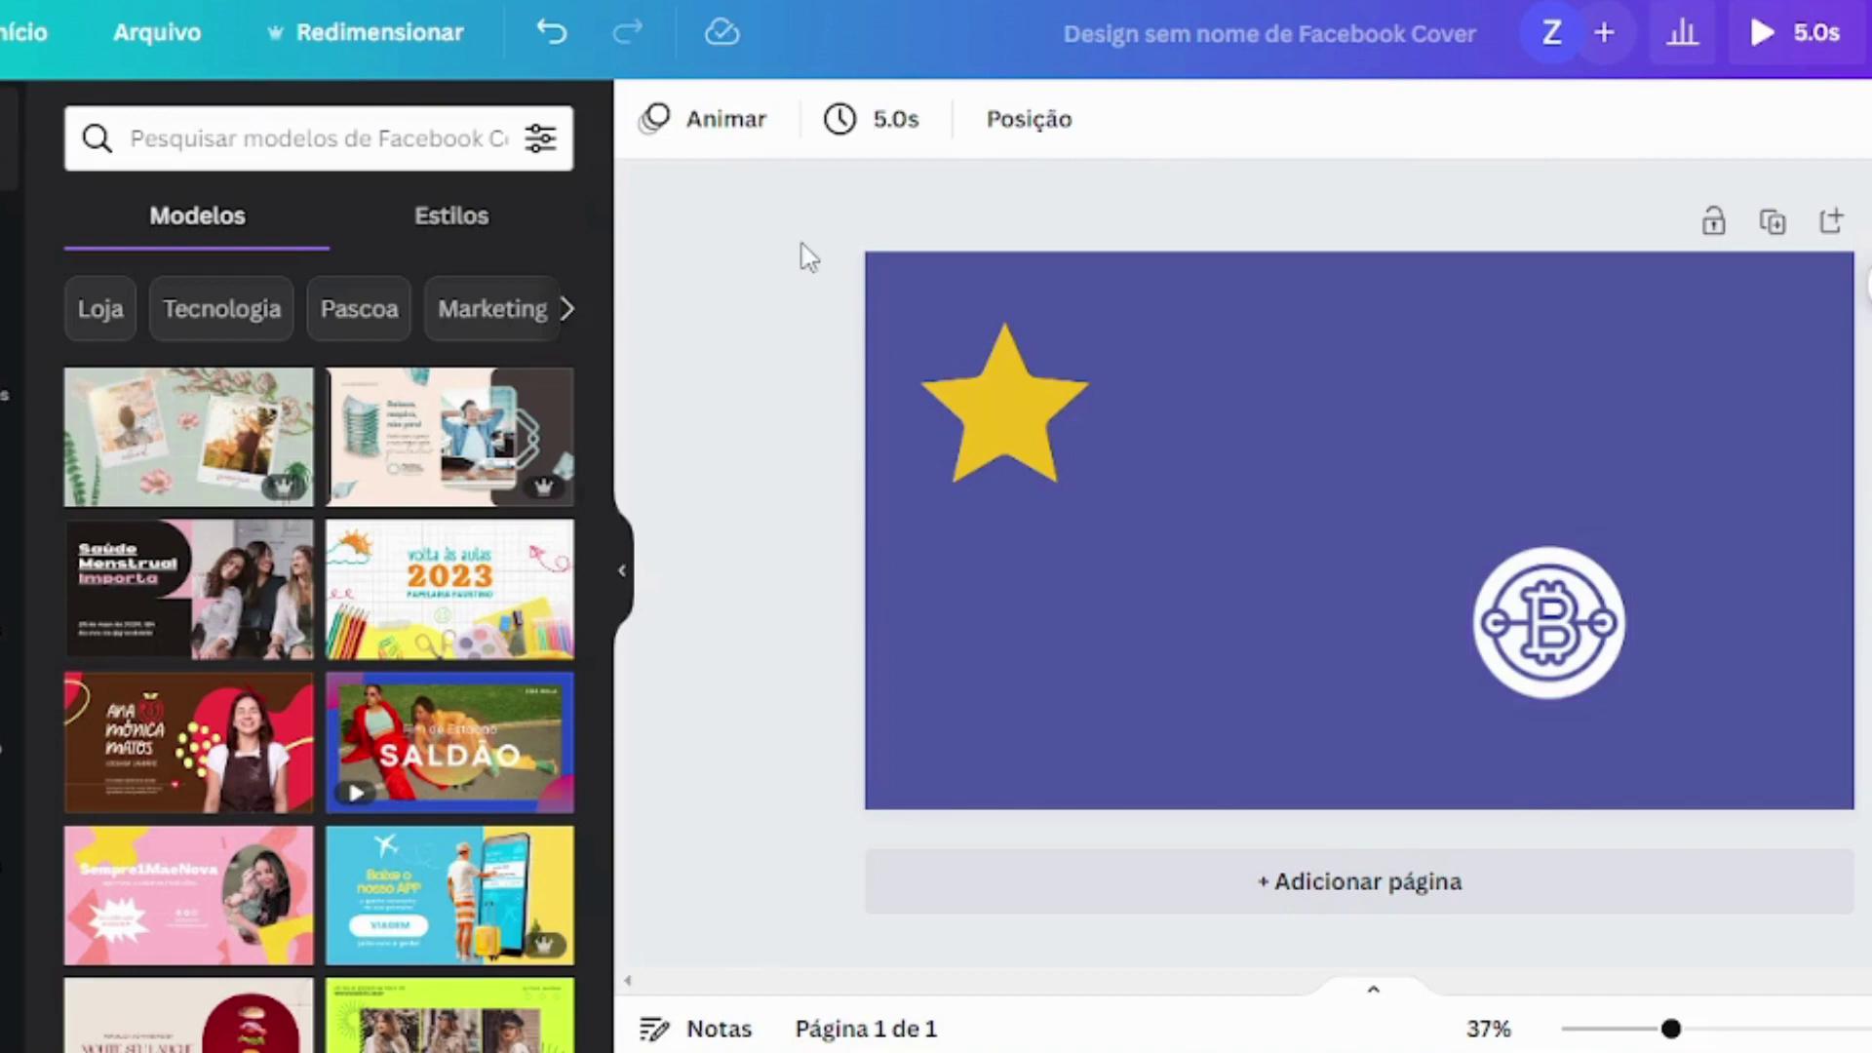